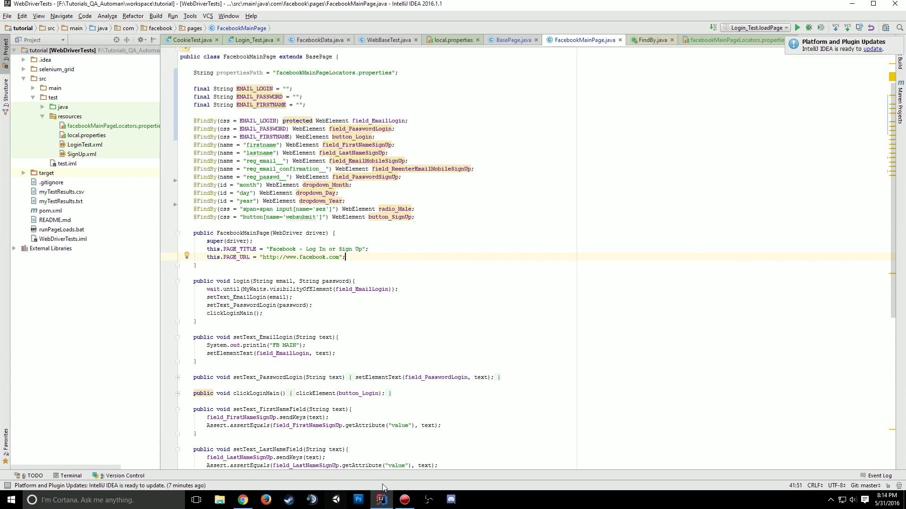
- Switch to Firefox and open the Jenkins website at jenkins.io
{"action": "left_click", "coordinate": [266, 499]}
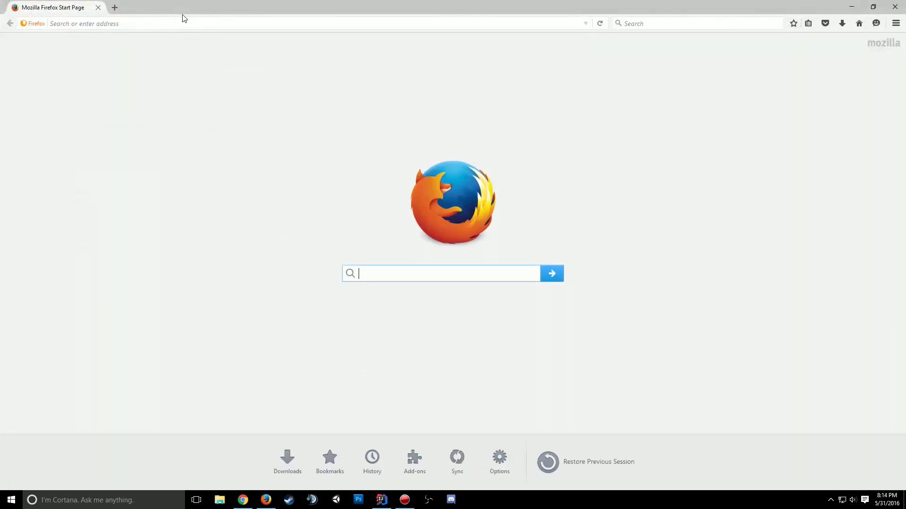
{"action": "type", "text": "jenkins."}
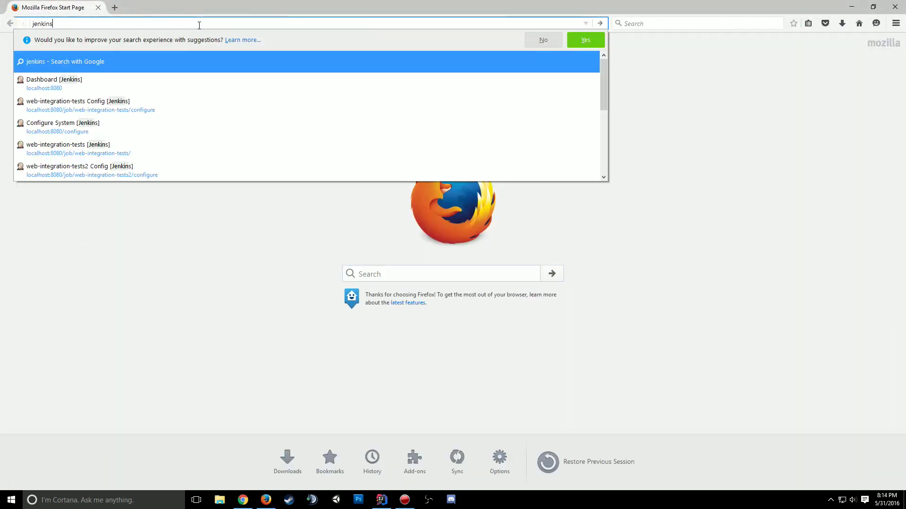
{"action": "type", "text": "io"}
{"action": "key", "text": "Return"}
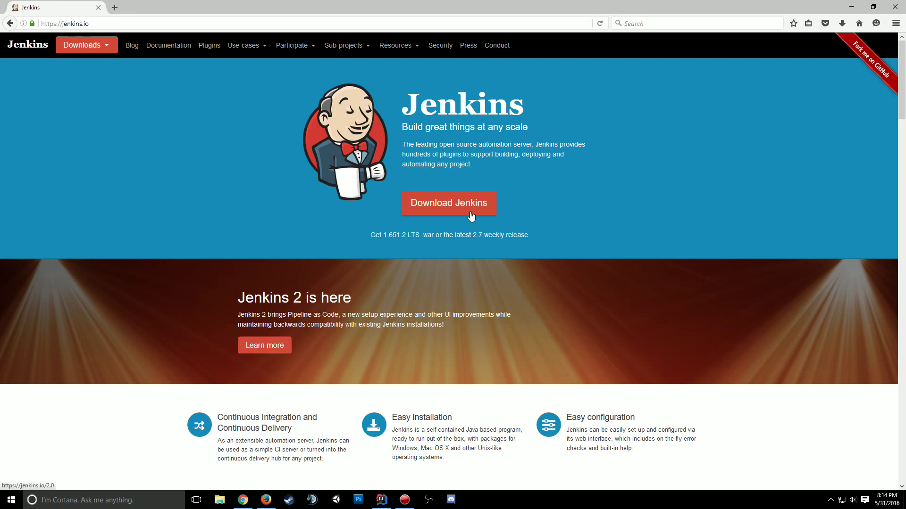
- Clear the browser and IDE windows off the desktop and reposition the jenkins.war file
{"action": "left_click", "coordinate": [894, 6]}
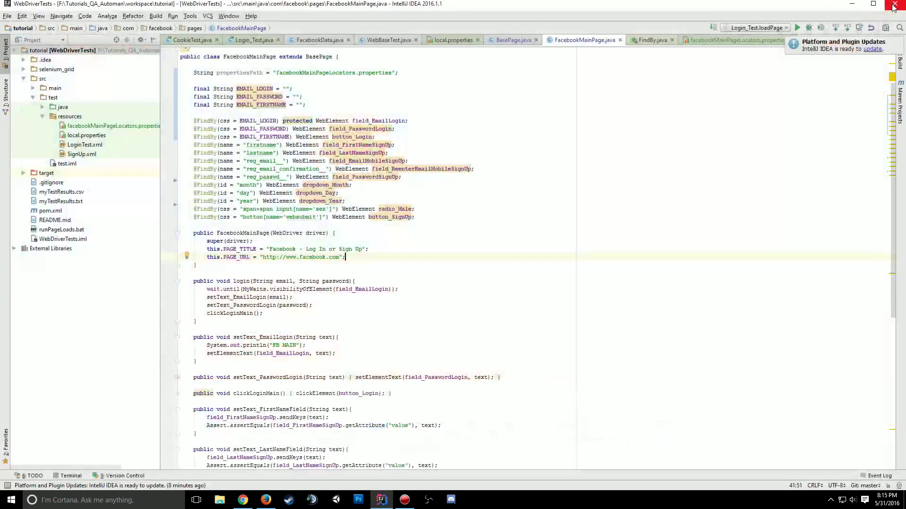
{"action": "left_click", "coordinate": [894, 6]}
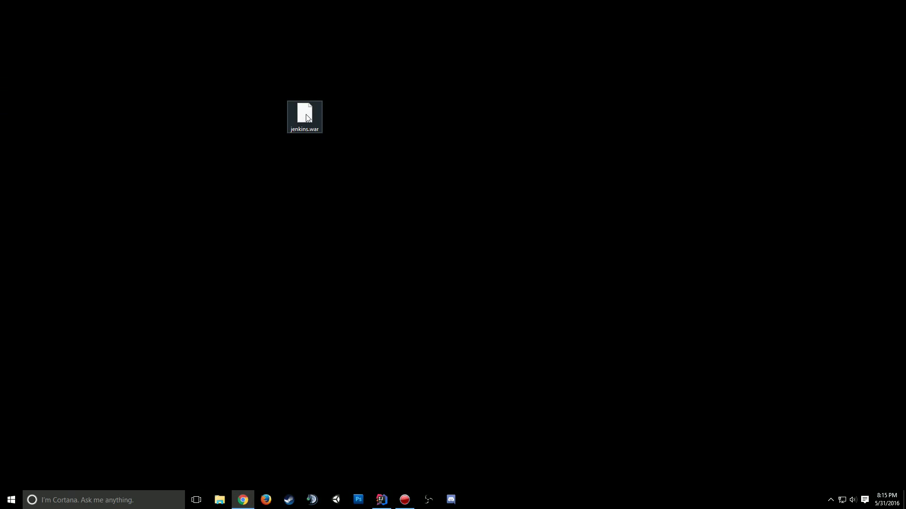
{"action": "left_click_drag", "start_coordinate": [304, 115], "coordinate": [475, 165]}
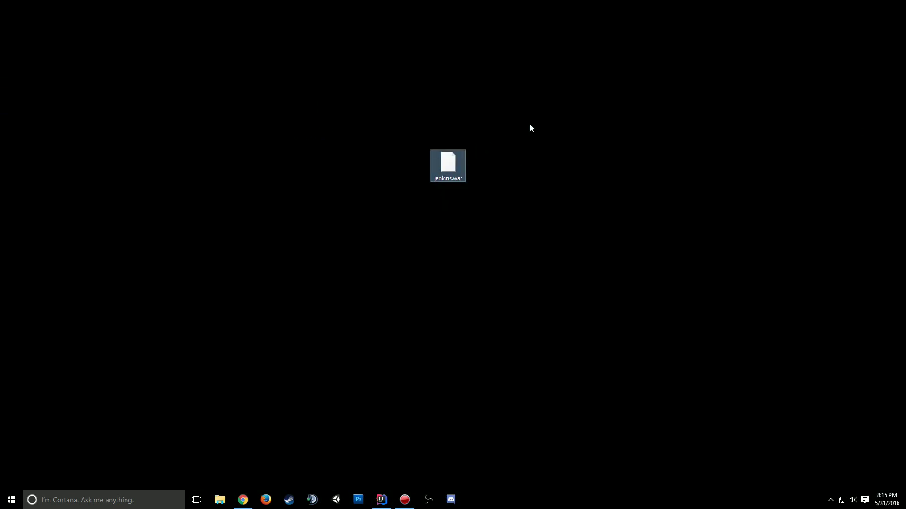
{"action": "left_click", "coordinate": [573, 179]}
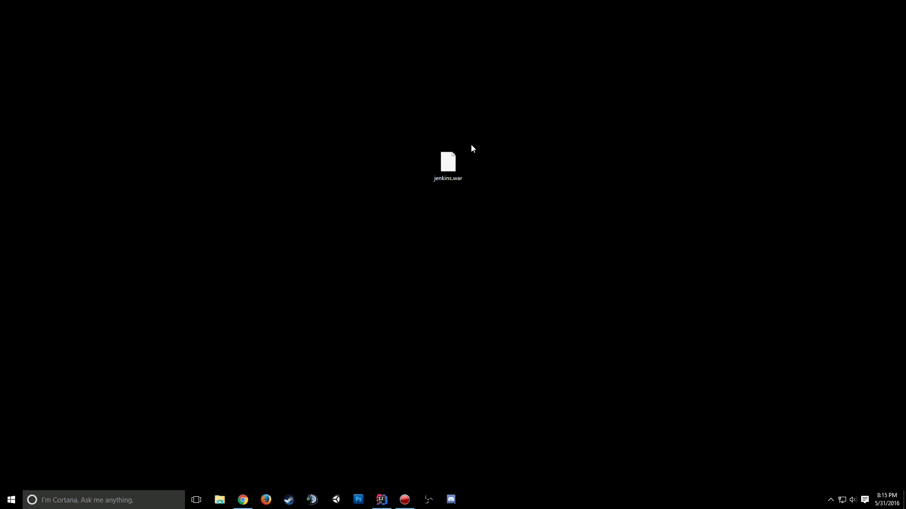
{"action": "left_click_drag", "start_coordinate": [460, 162], "coordinate": [317, 163]}
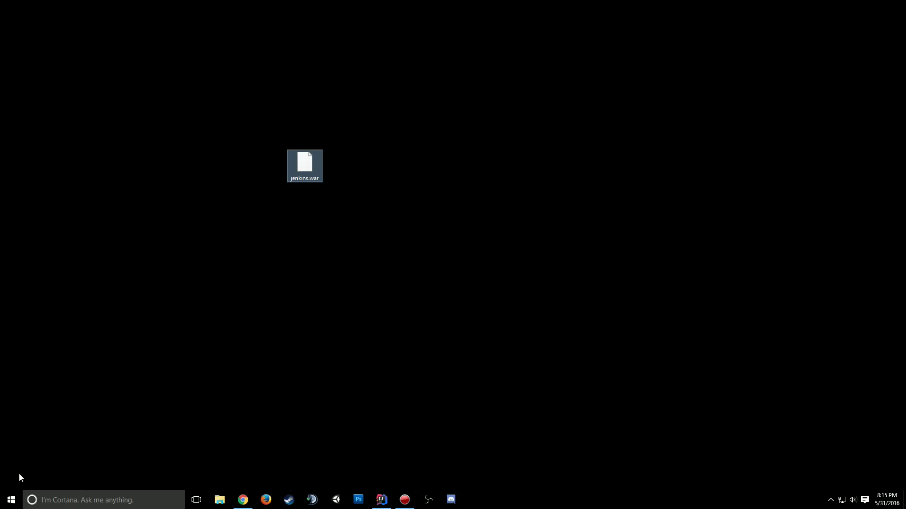
- Open a Command Prompt and change its working directory to Desktop
{"action": "left_click", "coordinate": [11, 500]}
{"action": "type", "text": "cmd"}
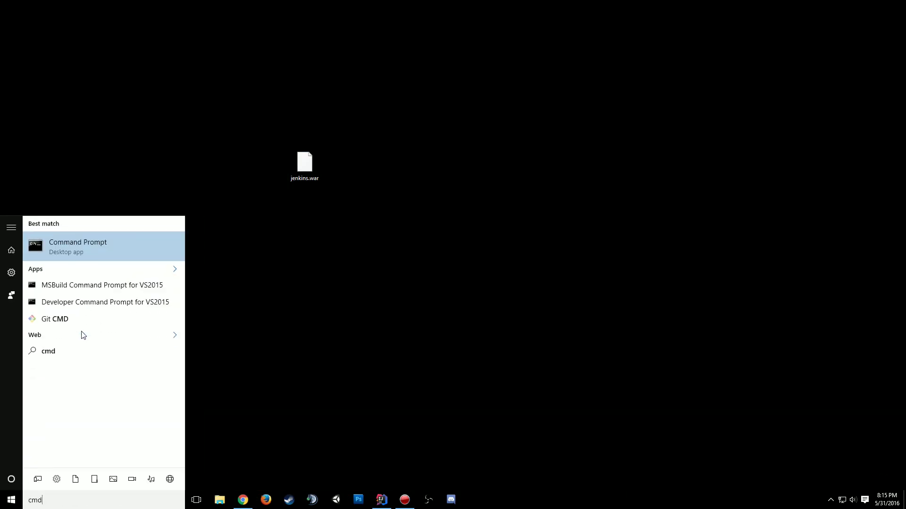
{"action": "key", "text": "Return"}
{"action": "left_click_drag", "start_coordinate": [200, 59], "coordinate": [449, 82]}
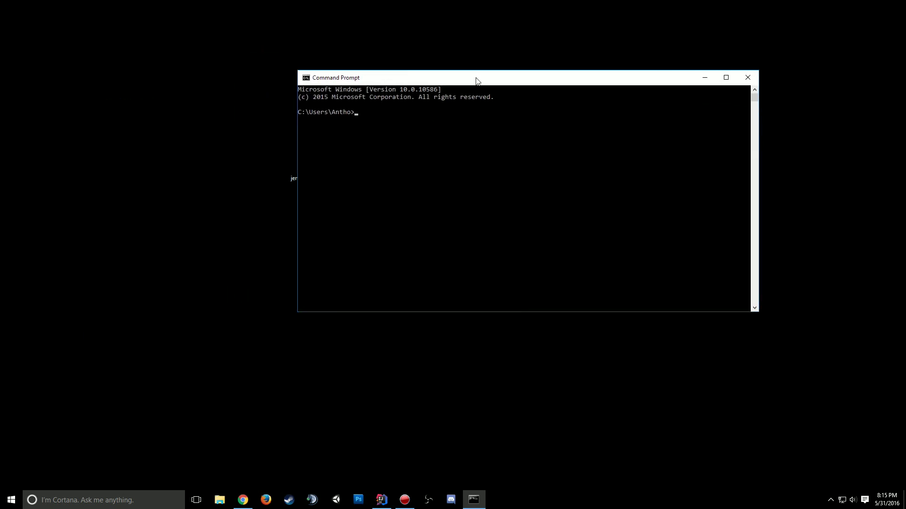
{"action": "type", "text": "aa"}
{"action": "key", "text": "Return"}
{"action": "type", "text": "cd Desktop"}
{"action": "key", "text": "Return"}
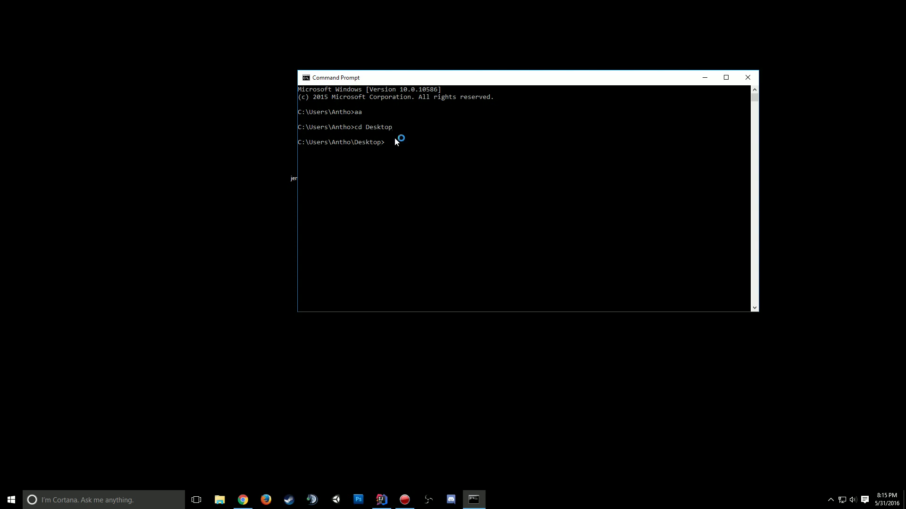
- Arrange jenkins.war and the Command Prompt window side by side on the desktop without overlap
{"action": "left_click", "coordinate": [448, 89]}
{"action": "left_click_drag", "start_coordinate": [460, 86], "coordinate": [487, 74]}
{"action": "left_click_drag", "start_coordinate": [507, 88], "coordinate": [641, 83]}
{"action": "left_click_drag", "start_coordinate": [304, 164], "coordinate": [98, 76]}
{"action": "left_click_drag", "start_coordinate": [584, 80], "coordinate": [428, 68]}
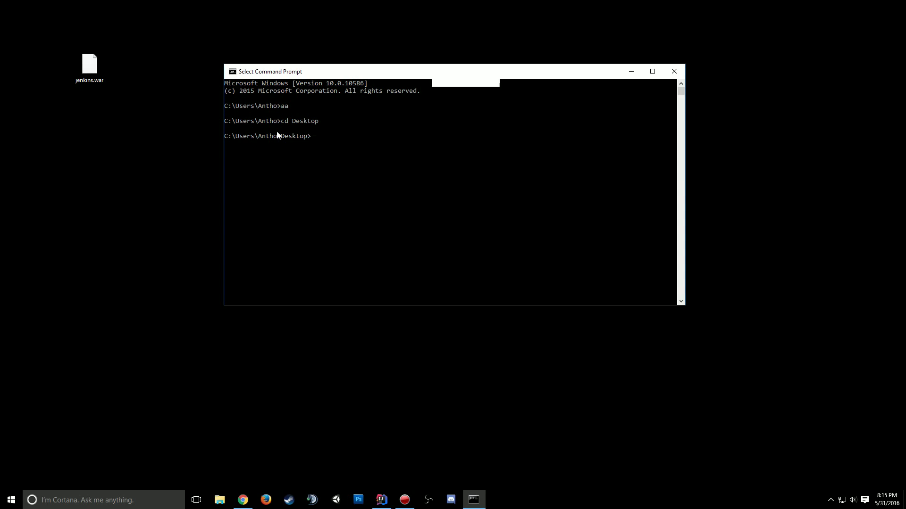
- Start the Jenkins server from the Desktop directory by running java -jar jenkins.war
{"action": "type", "text": "java -"}
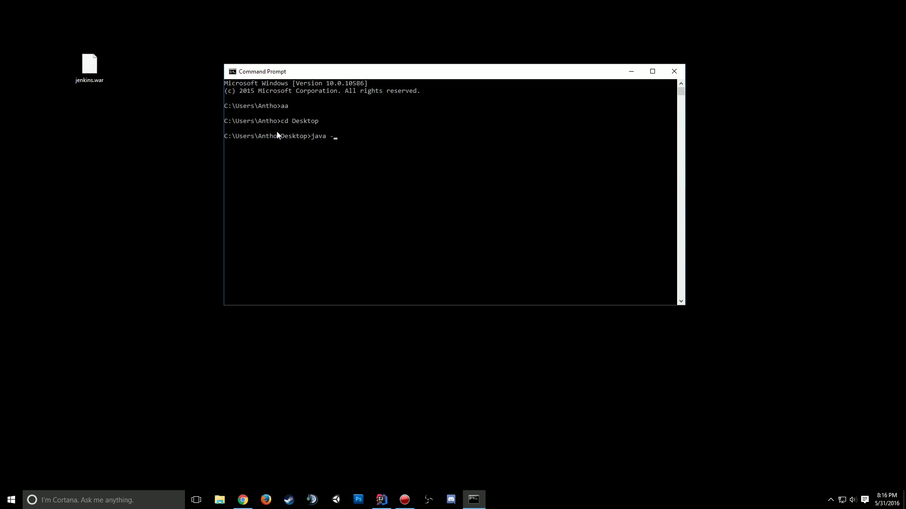
{"action": "type", "text": "jar jenkins.war"}
{"action": "key", "text": "Return"}
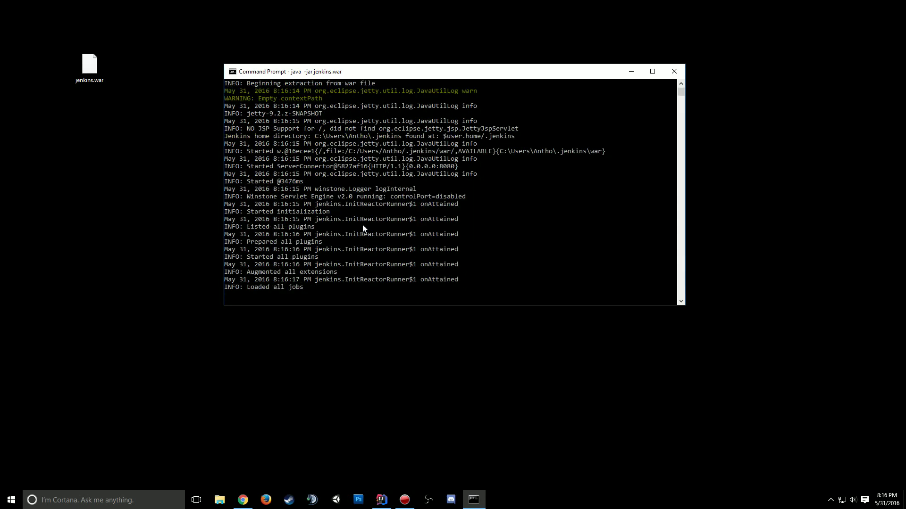
{"action": "left_click_drag", "start_coordinate": [363, 73], "coordinate": [325, 57]}
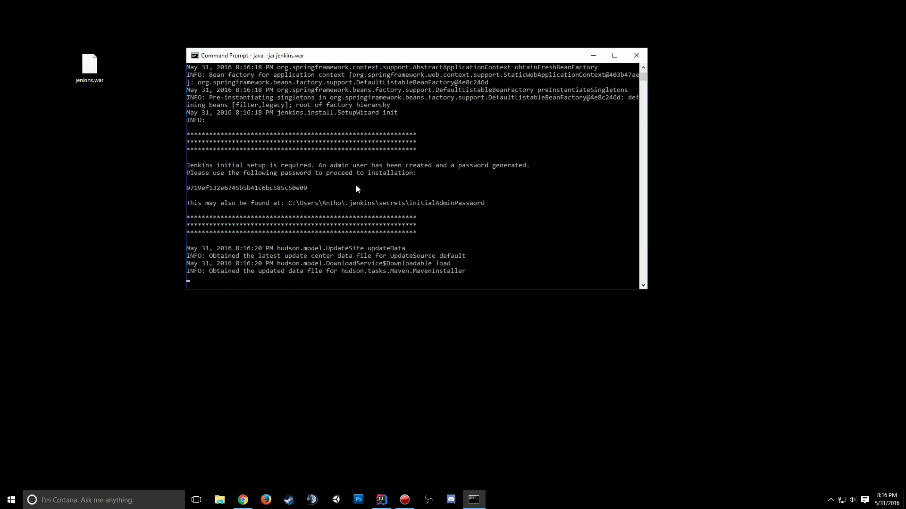
- Copy the generated initial administrator password from the Jenkins startup log
{"action": "mouse_move", "coordinate": [307, 188]}
{"action": "left_mouse_down"}
{"action": "mouse_move", "coordinate": [297, 196]}
{"action": "mouse_move", "coordinate": [186, 189]}
{"action": "mouse_move", "coordinate": [303, 189]}
{"action": "left_mouse_up"}
{"action": "left_click", "coordinate": [187, 189]}
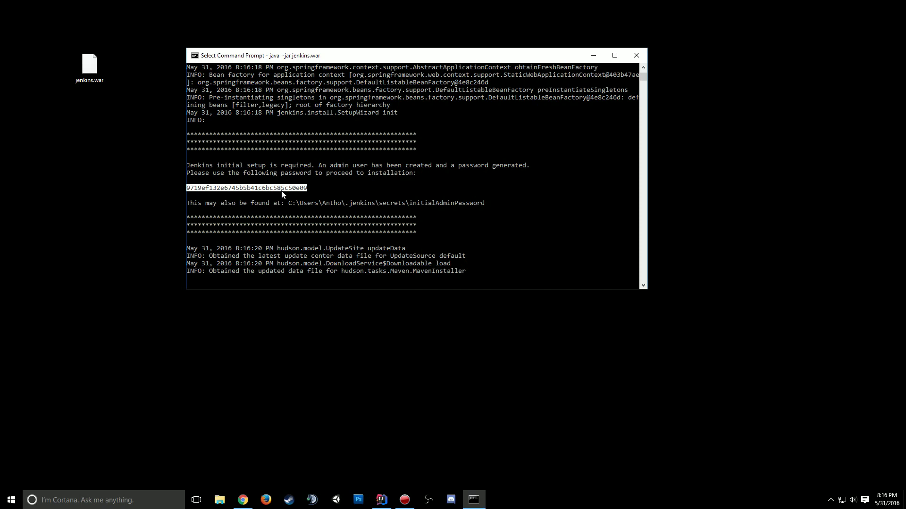
{"action": "right_click", "coordinate": [281, 191]}
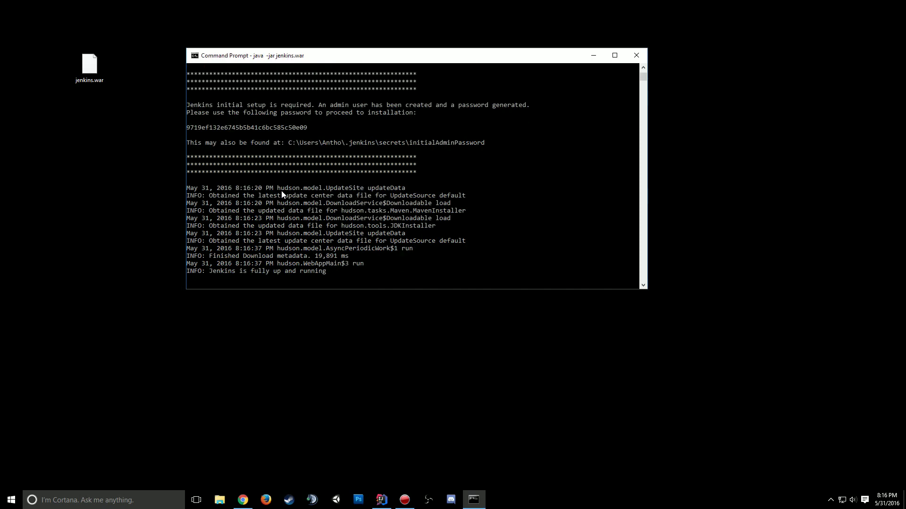
{"action": "scroll", "coordinate": [322, 213], "scroll_direction": "up", "scroll_amount": 4}
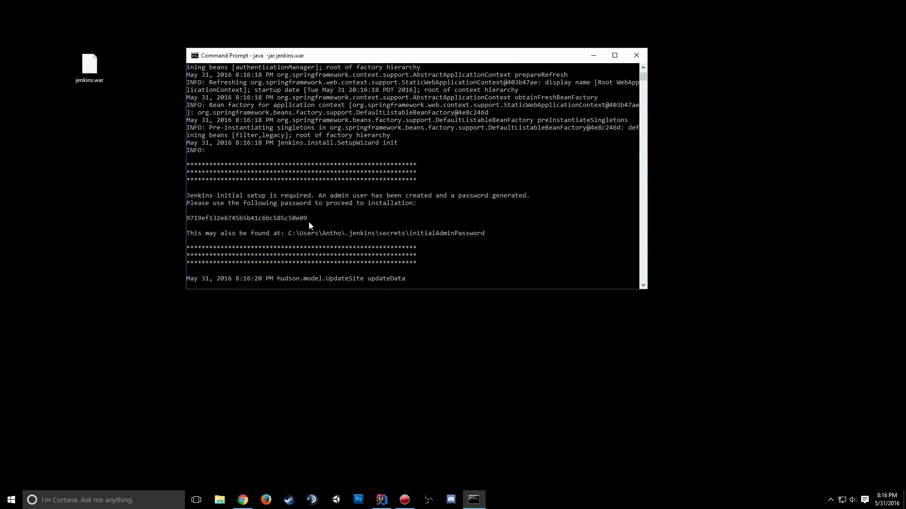
{"action": "left_click_drag", "start_coordinate": [307, 220], "coordinate": [188, 220]}
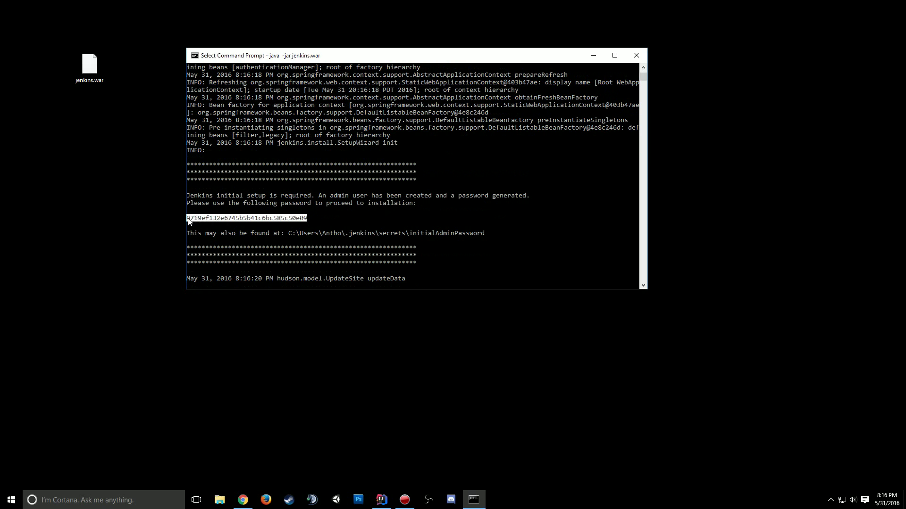
{"action": "right_click", "coordinate": [188, 221]}
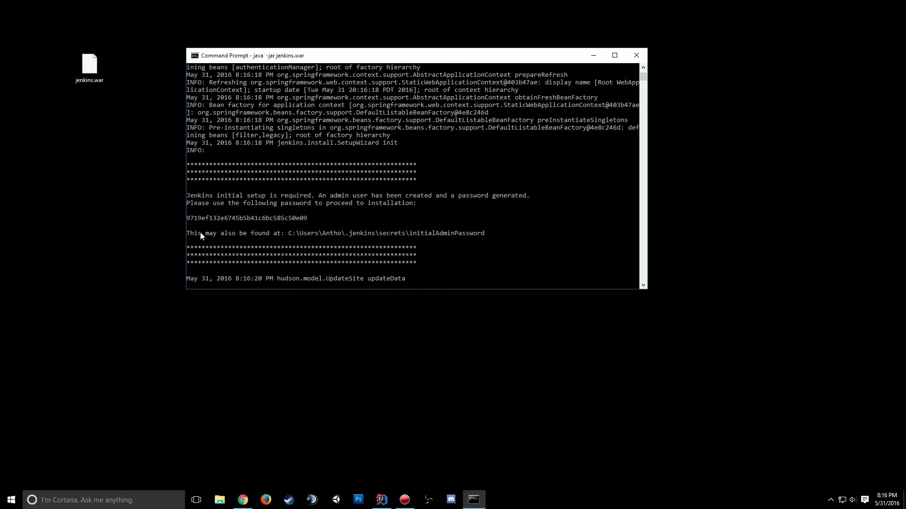
- Switch to Firefox, reduce it to a smaller window and open the Jenkins page at localhost:8080
{"action": "left_click", "coordinate": [266, 500]}
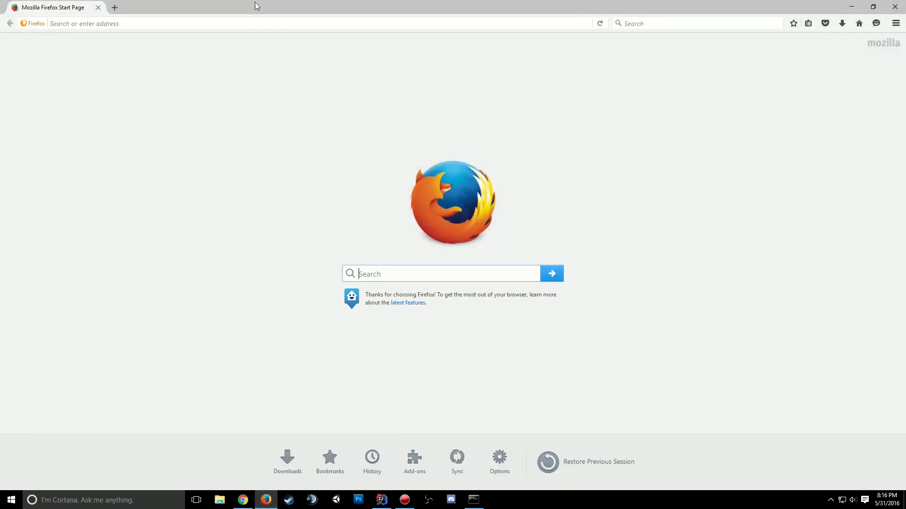
{"action": "double_click", "coordinate": [254, 4]}
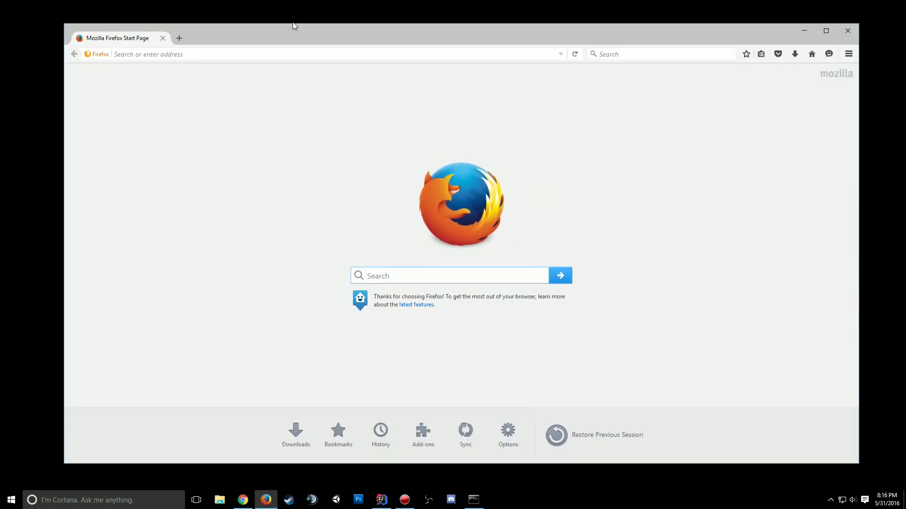
{"action": "left_click", "coordinate": [271, 54]}
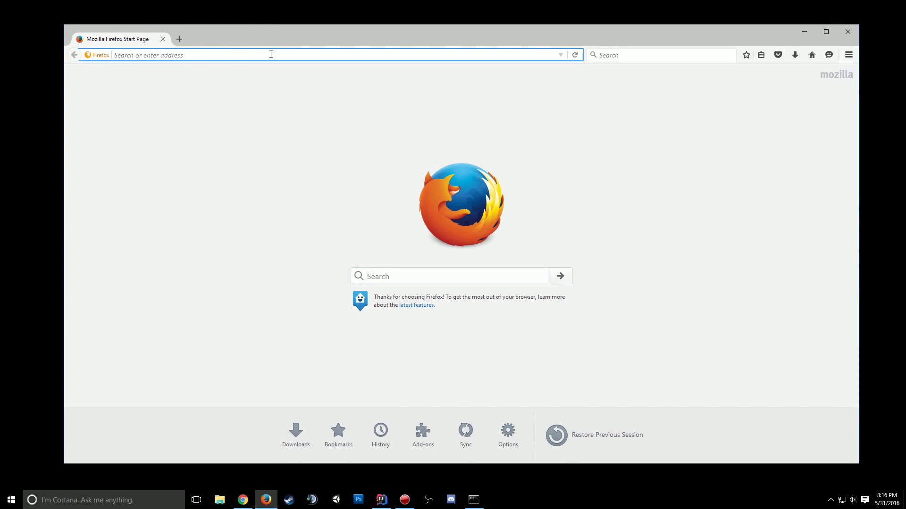
{"action": "type", "text": "local"}
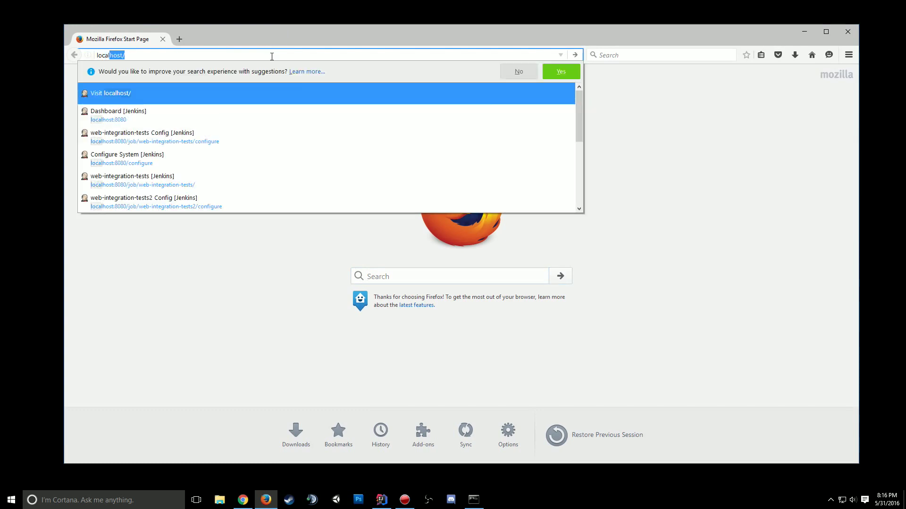
{"action": "type", "text": "host"}
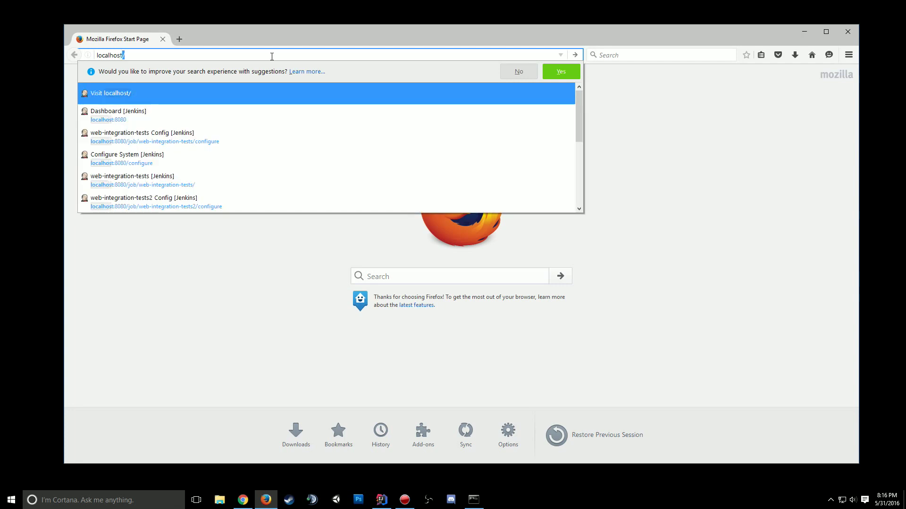
{"action": "type", "text": ":8080"}
{"action": "key", "text": "Return"}
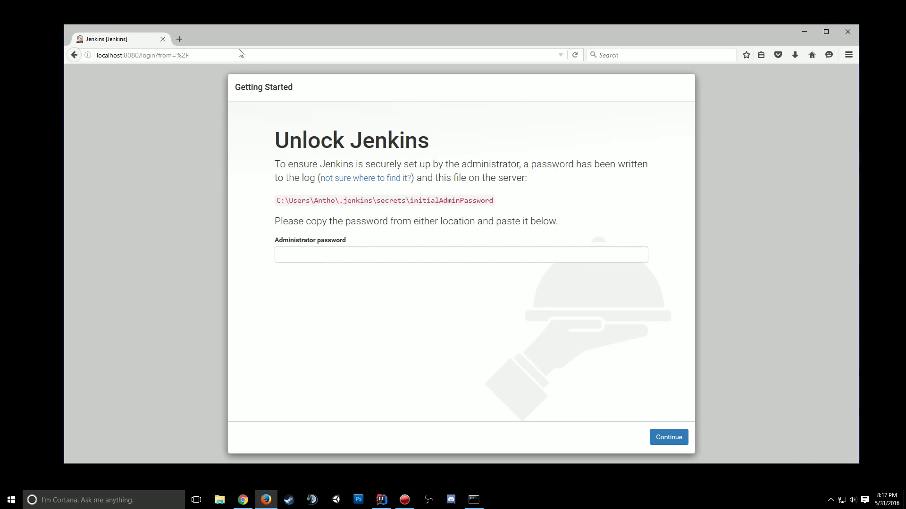
- Unlock Jenkins by pasting the copied password into the Administrator password field and continuing
{"action": "left_click_drag", "start_coordinate": [315, 30], "coordinate": [287, 24]}
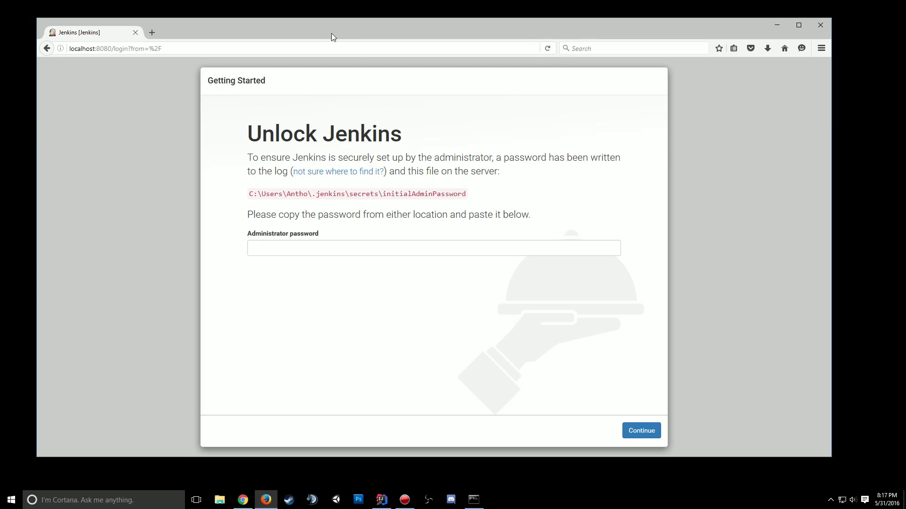
{"action": "left_click_drag", "start_coordinate": [331, 33], "coordinate": [375, 53]}
{"action": "left_click", "coordinate": [269, 194]}
{"action": "left_click", "coordinate": [184, 266]}
{"action": "left_click", "coordinate": [360, 280]}
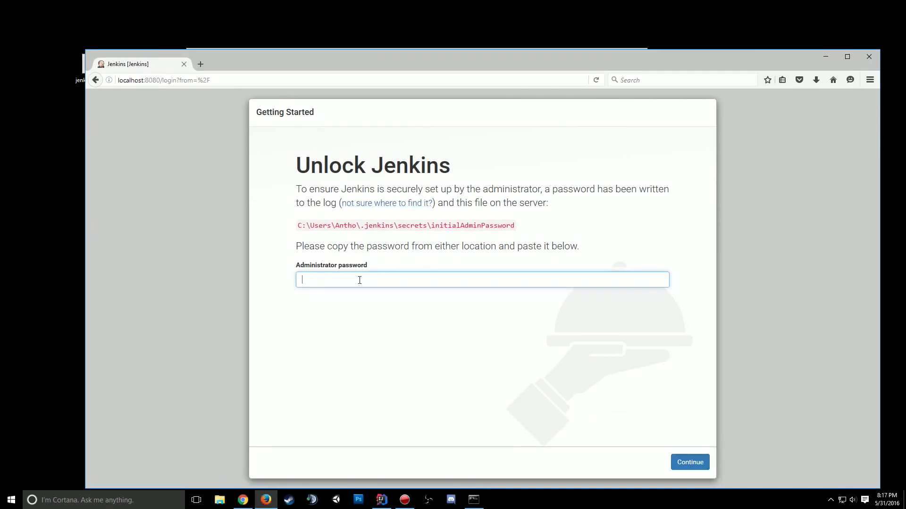
{"action": "key", "text": "ctrl+v"}
{"action": "left_click_drag", "start_coordinate": [441, 32], "coordinate": [421, 20]}
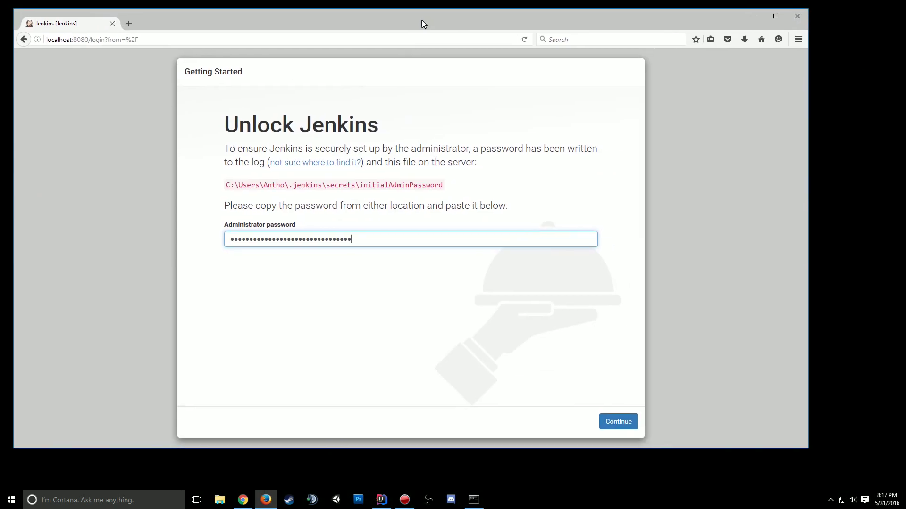
{"action": "left_click", "coordinate": [616, 424]}
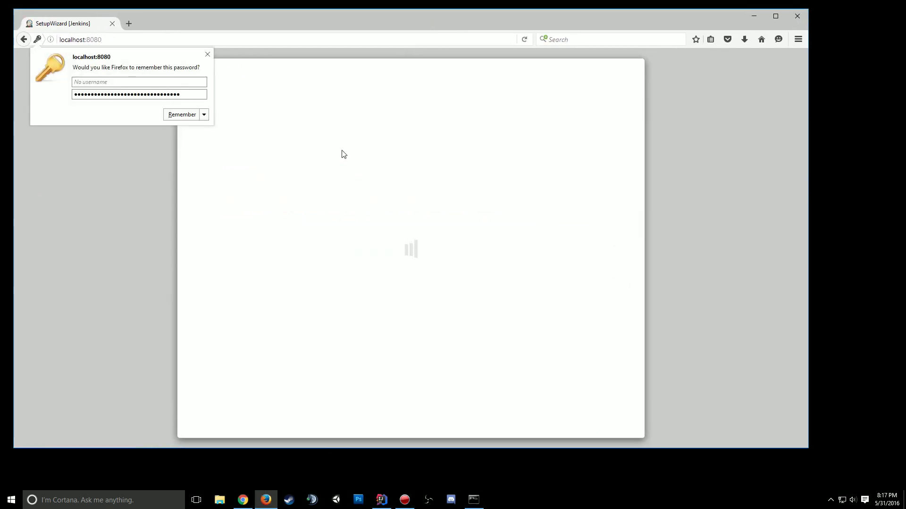
- Dismiss the browser's offer to remember the password and install the suggested Jenkins plugins
{"action": "left_click", "coordinate": [207, 55]}
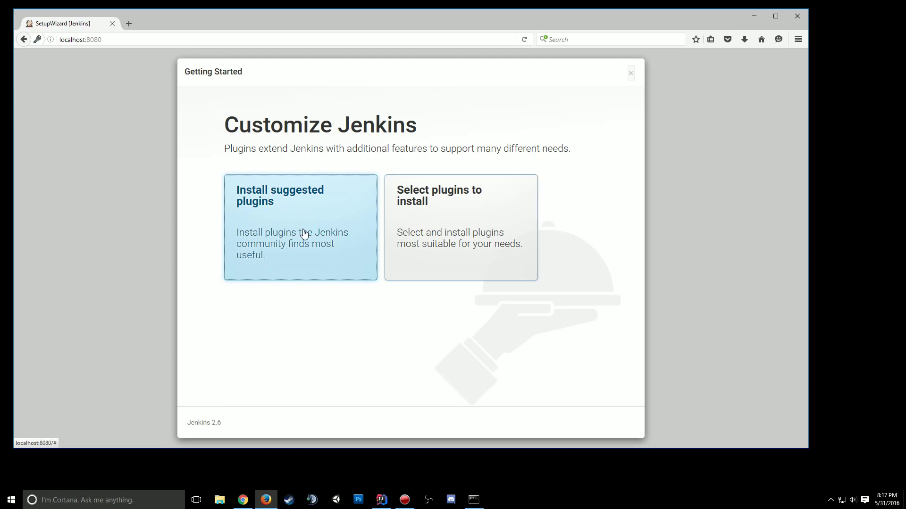
{"action": "left_click", "coordinate": [273, 237]}
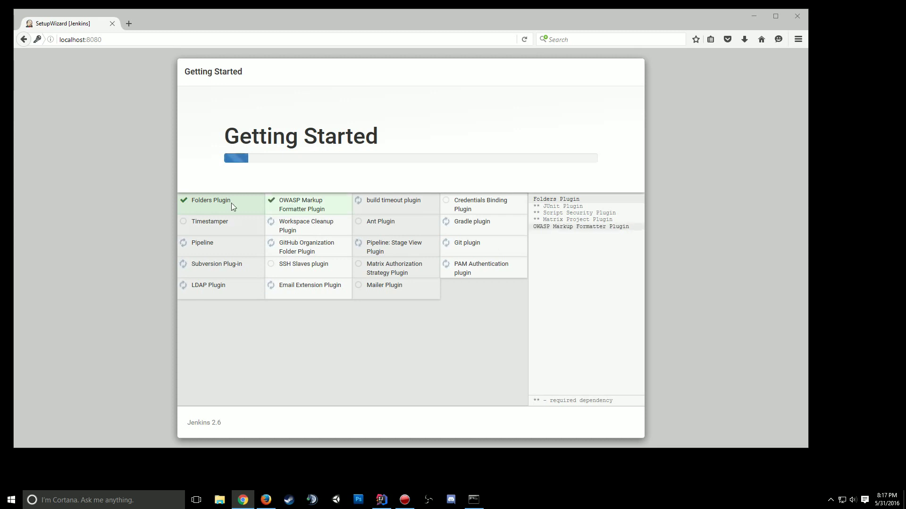
{"action": "left_click", "coordinate": [378, 221]}
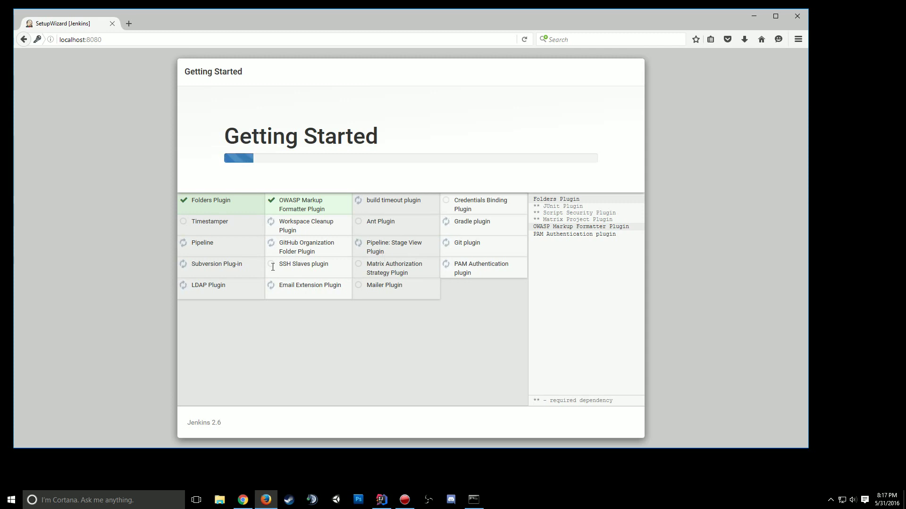
{"action": "left_click_drag", "start_coordinate": [278, 268], "coordinate": [311, 267]}
{"action": "left_click", "coordinate": [309, 266]}
{"action": "double_click", "coordinate": [304, 286]}
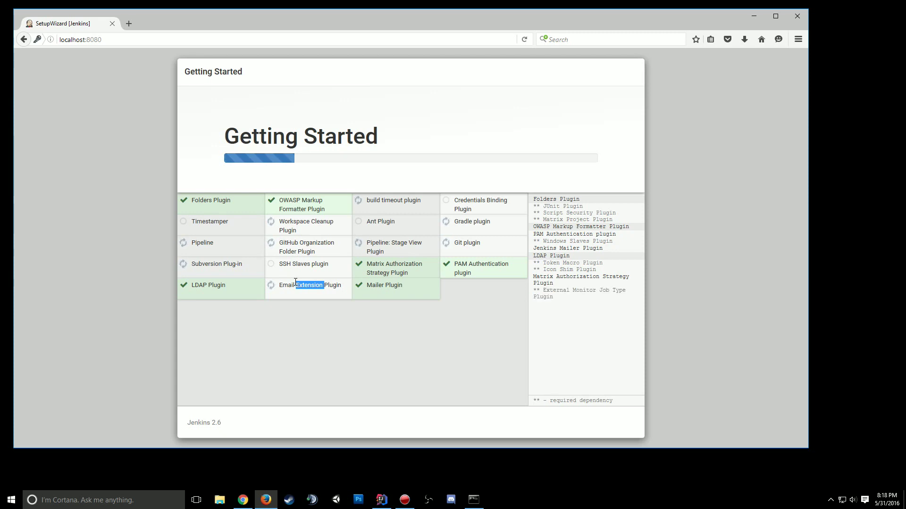
{"action": "left_click", "coordinate": [314, 251]}
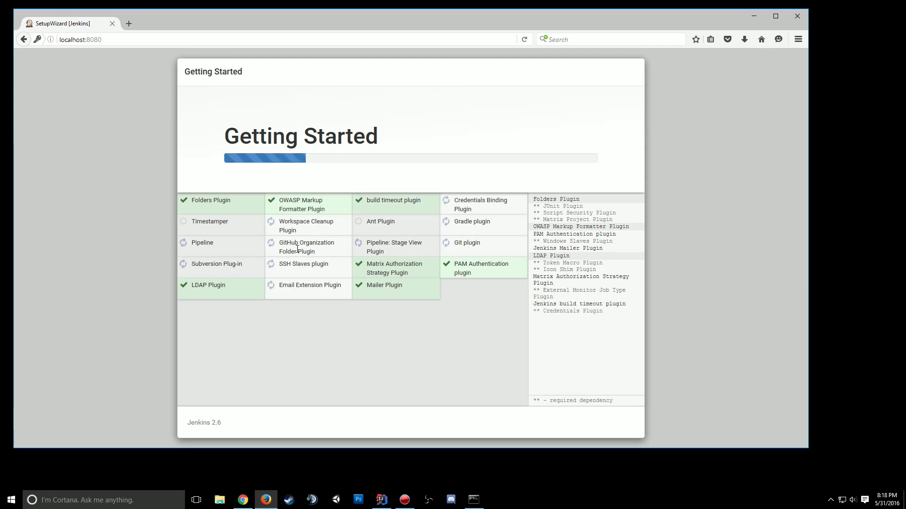
{"action": "triple_click", "coordinate": [475, 222]}
{"action": "triple_click", "coordinate": [287, 226]}
{"action": "left_click_drag", "start_coordinate": [279, 222], "coordinate": [304, 218]}
{"action": "left_click", "coordinate": [182, 127]}
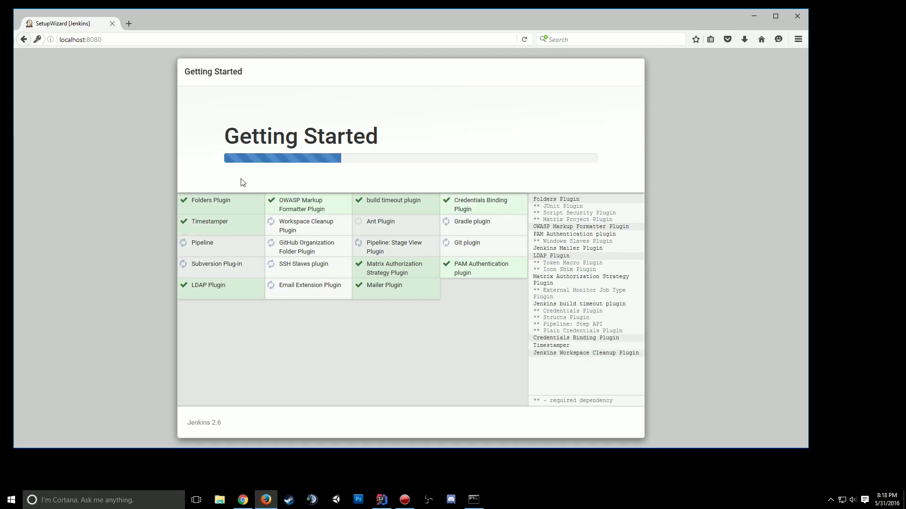
{"action": "double_click", "coordinate": [291, 221]}
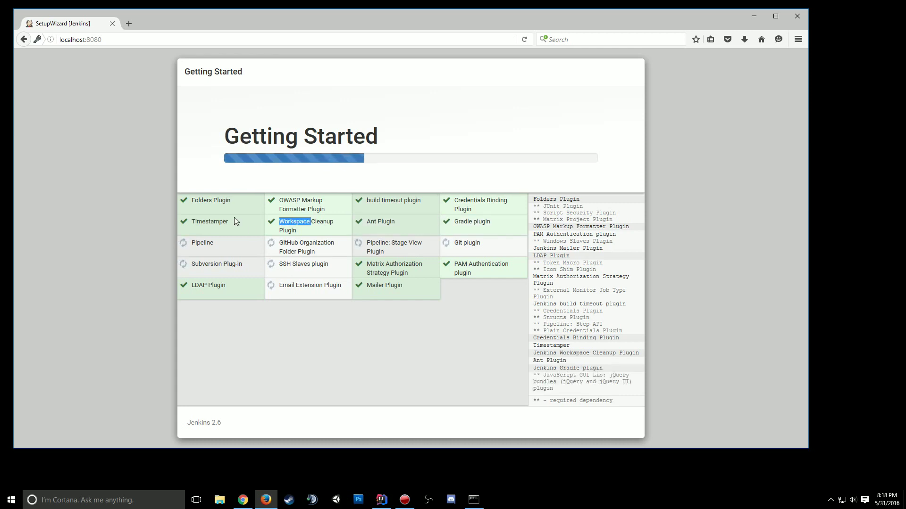
{"action": "left_click", "coordinate": [207, 222]}
{"action": "double_click", "coordinate": [206, 221]}
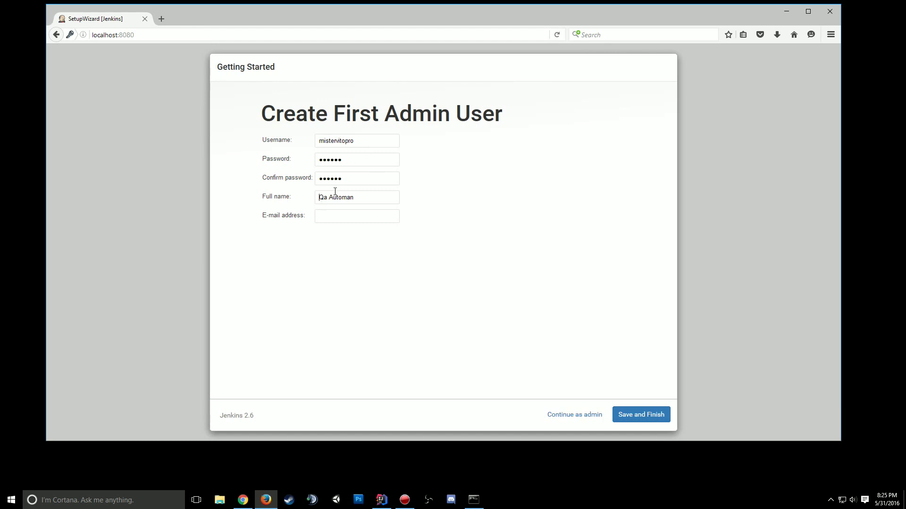
- Complete the first admin user's full name and e-mail address, save the account and start using Jenkins
{"action": "key", "text": "BackSpace"}
{"action": "type", "text": "A"}
{"action": "left_click", "coordinate": [655, 414]}
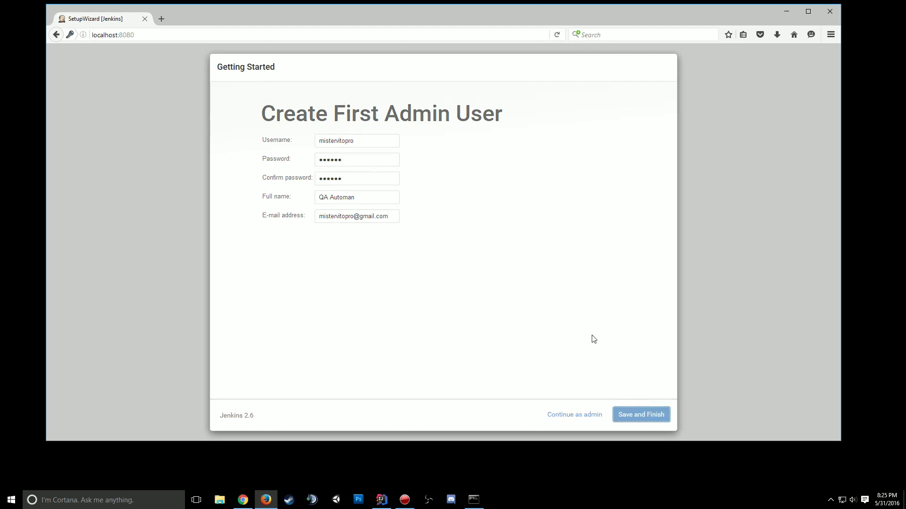
{"action": "left_click", "coordinate": [285, 171]}
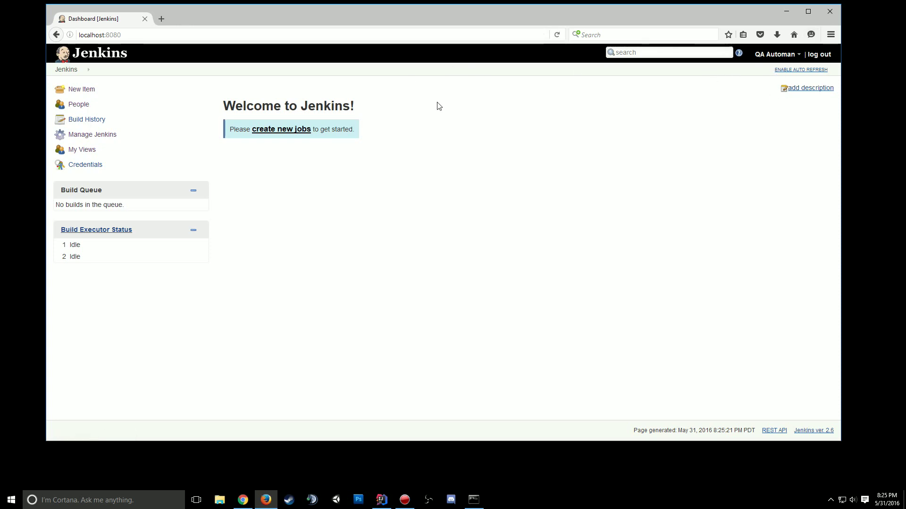
- Log out and try to log in as admin with the copied initial password, dismissing the browser's offer to remember it
{"action": "left_click", "coordinate": [819, 56]}
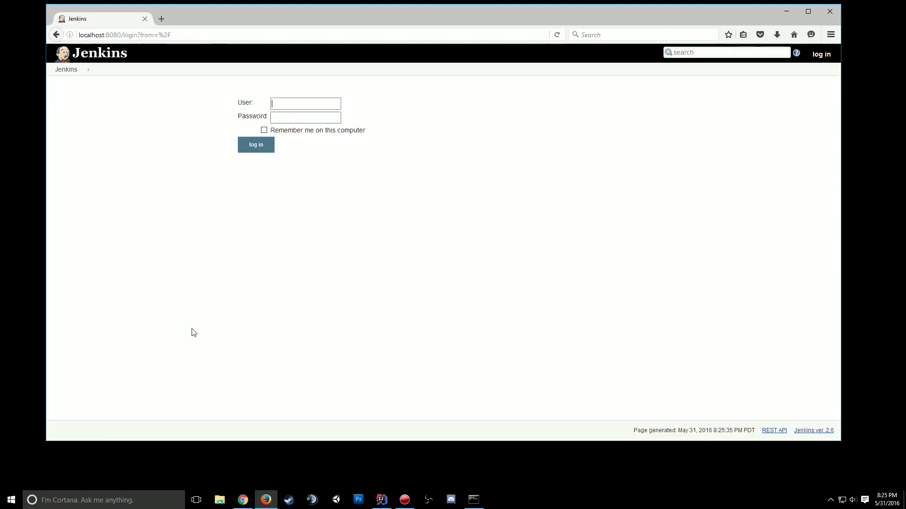
{"action": "left_click", "coordinate": [300, 104]}
{"action": "type", "text": "ad"}
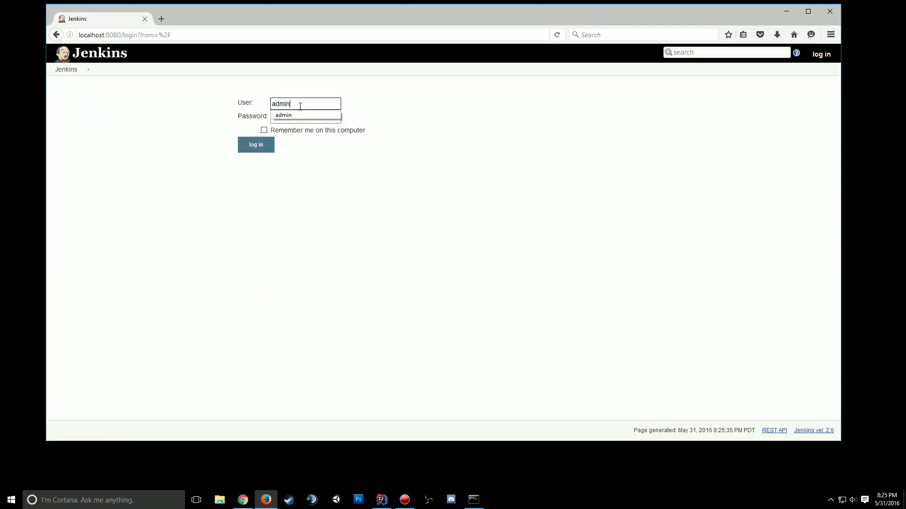
{"action": "type", "text": "min"}
{"action": "left_click", "coordinate": [292, 120]}
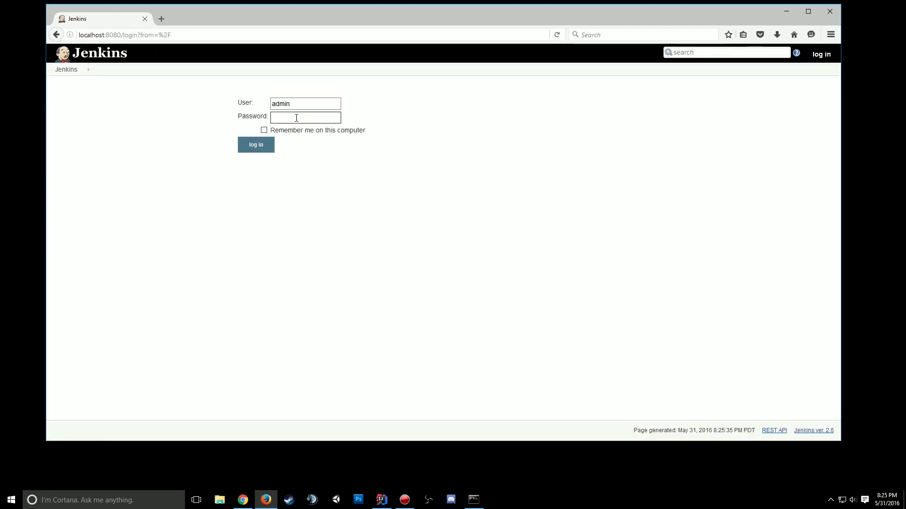
{"action": "key", "text": "ctrl+v"}
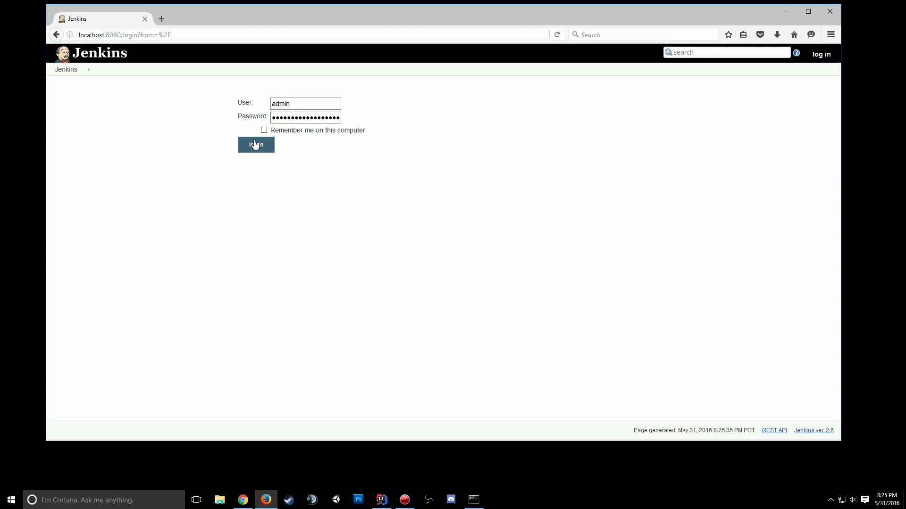
{"action": "left_click", "coordinate": [257, 145]}
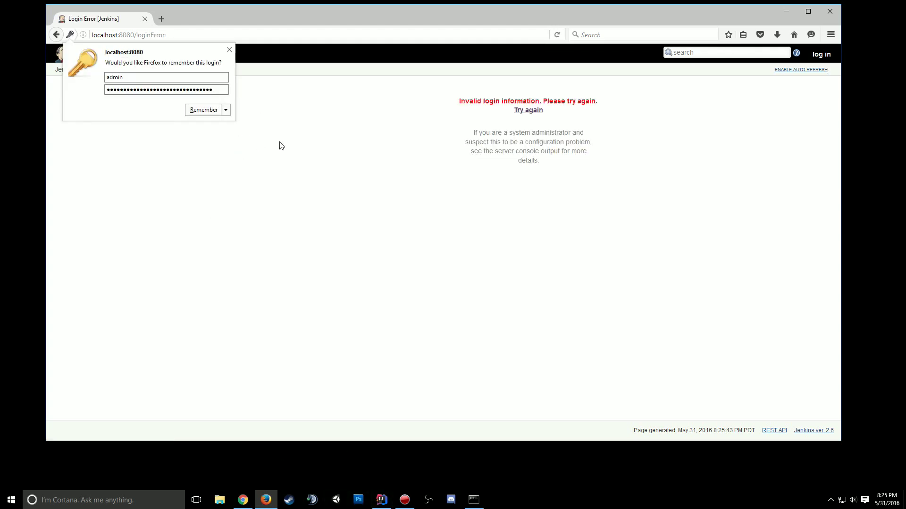
{"action": "left_click", "coordinate": [230, 49]}
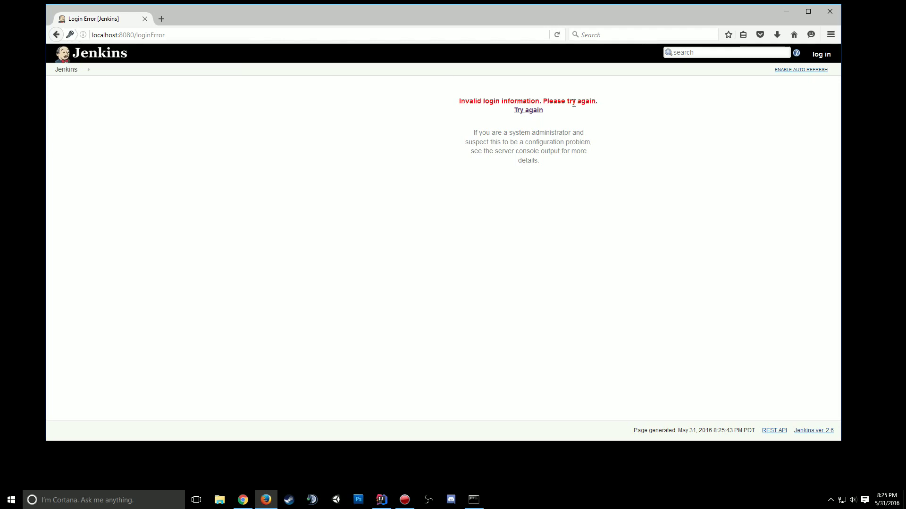
- Enter the user admin in a fresh login form and copy the initial administrator password again from the Jenkins log in Command Prompt
{"action": "left_click", "coordinate": [528, 111]}
{"action": "type", "text": "admin"}
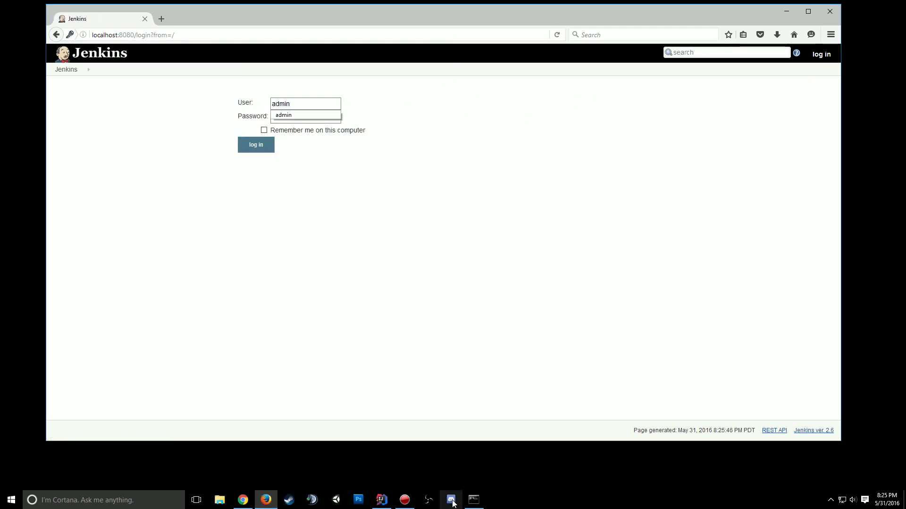
{"action": "left_click", "coordinate": [474, 499]}
{"action": "scroll", "coordinate": [292, 218], "scroll_direction": "up", "scroll_amount": 5}
{"action": "scroll", "coordinate": [292, 218], "scroll_direction": "up", "scroll_amount": 3}
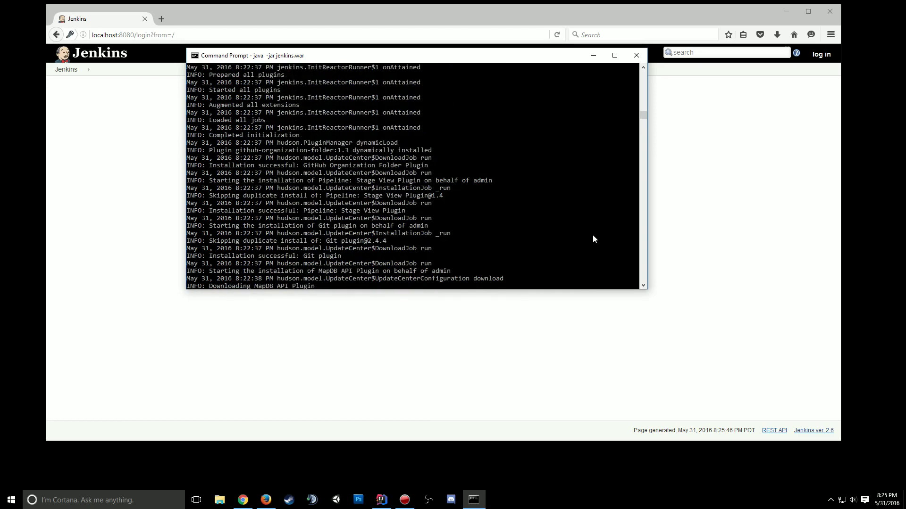
{"action": "left_click_drag", "start_coordinate": [643, 116], "coordinate": [643, 71]}
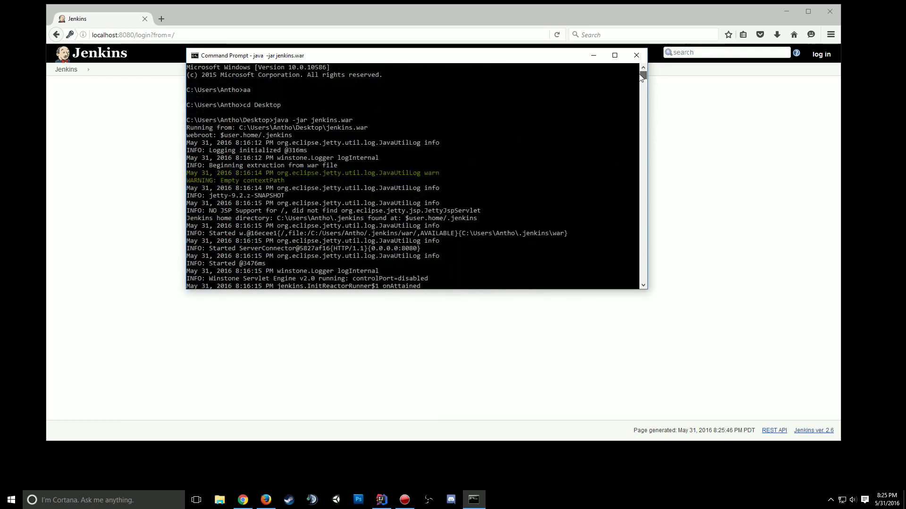
{"action": "scroll", "coordinate": [377, 166], "scroll_direction": "down", "scroll_amount": 10}
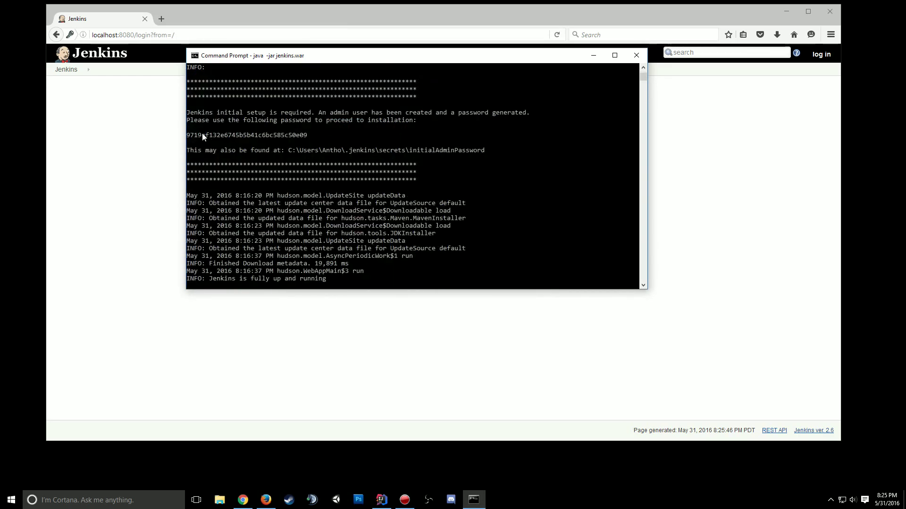
{"action": "left_click_drag", "start_coordinate": [187, 135], "coordinate": [308, 137]}
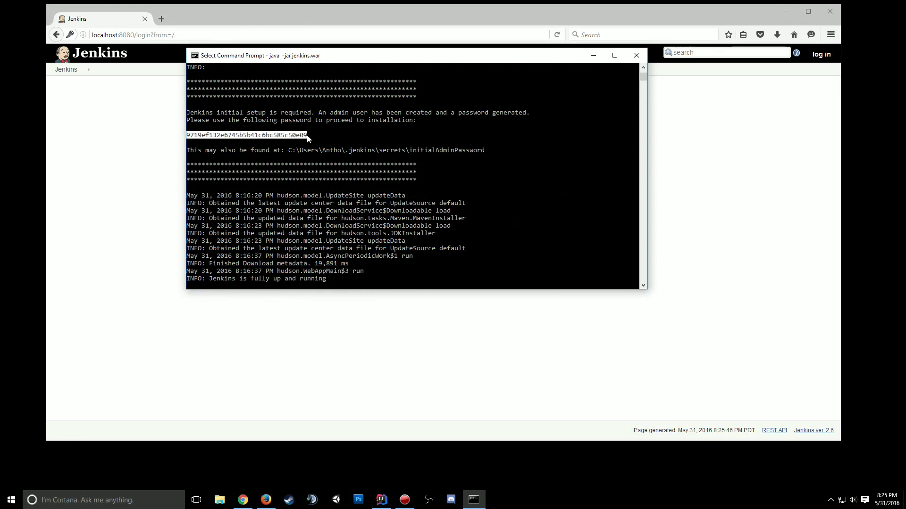
{"action": "key", "text": "Return"}
- Return to the browser, paste the initial password and try to log in as admin, dismissing the offer to remember the login
{"action": "left_click", "coordinate": [693, 180]}
{"action": "left_click", "coordinate": [298, 118]}
{"action": "key", "text": "ctrl+v"}
{"action": "left_click", "coordinate": [257, 146]}
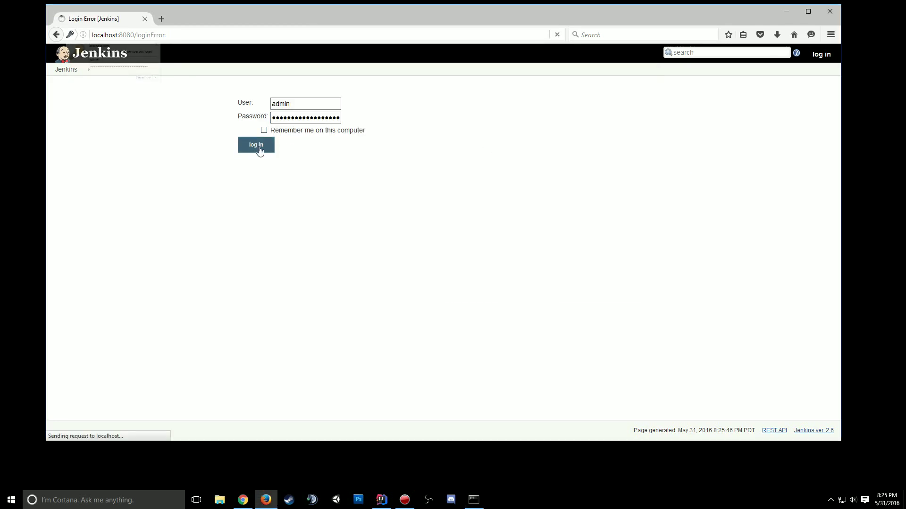
{"action": "left_click", "coordinate": [229, 50]}
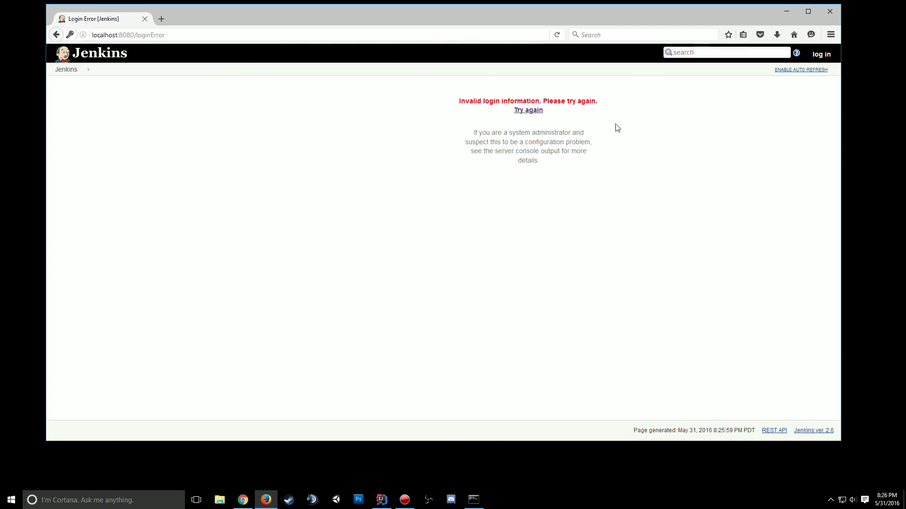
- Log in to Jenkins with the newly created admin user's username and password
{"action": "left_click", "coordinate": [821, 53]}
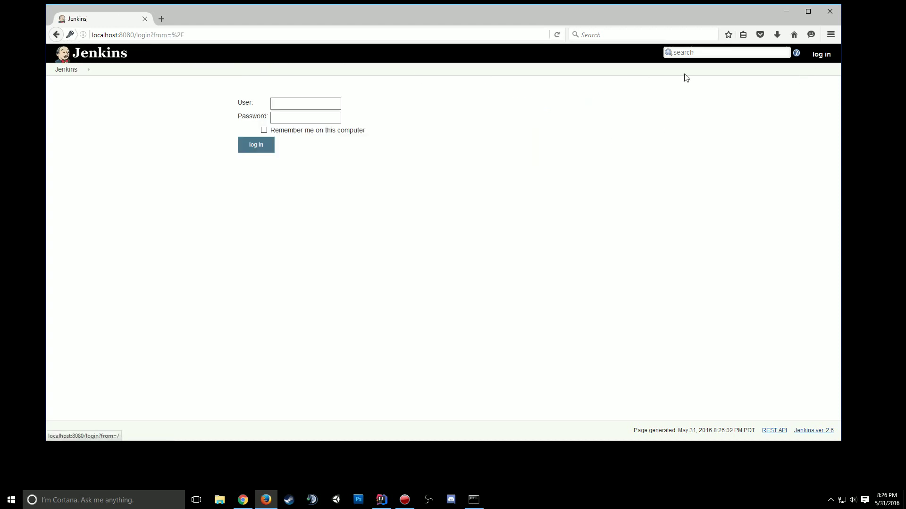
{"action": "left_click", "coordinate": [304, 104]}
{"action": "left_click", "coordinate": [304, 116]}
{"action": "left_click", "coordinate": [304, 116]}
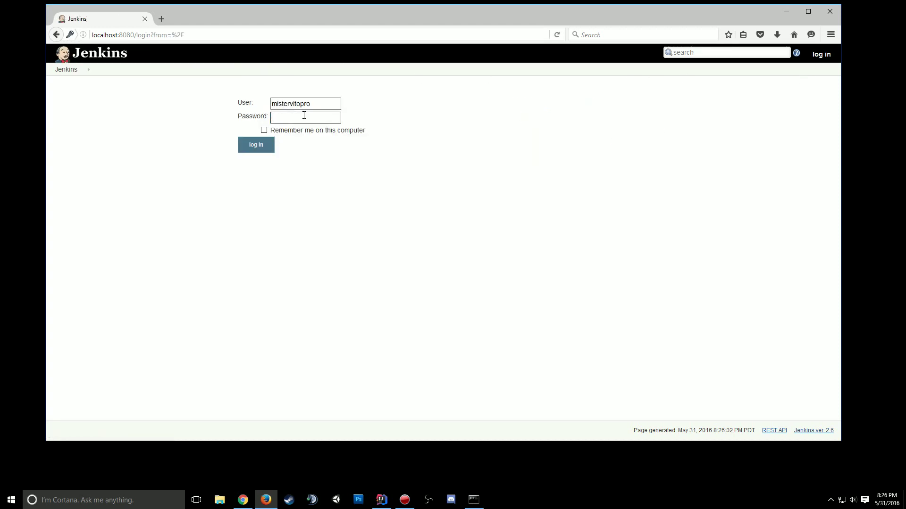
{"action": "type", "text": "******"}
{"action": "left_click", "coordinate": [263, 146]}
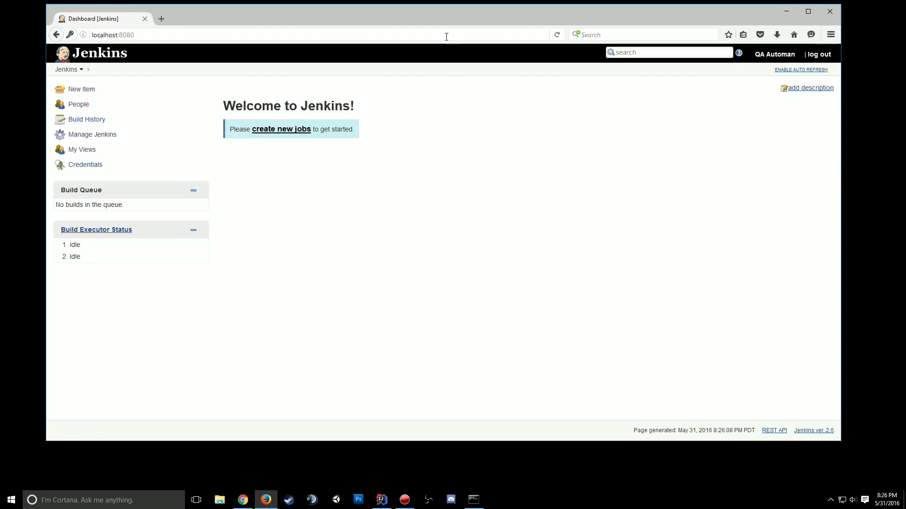
- Maximize the browser window and enlarge the Jenkins dashboard by two zoom levels
{"action": "double_click", "coordinate": [437, 16]}
{"action": "key", "text": "ctrl+plus"}
{"action": "key", "text": "ctrl+plus"}
{"action": "key", "text": "ctrl+plus"}
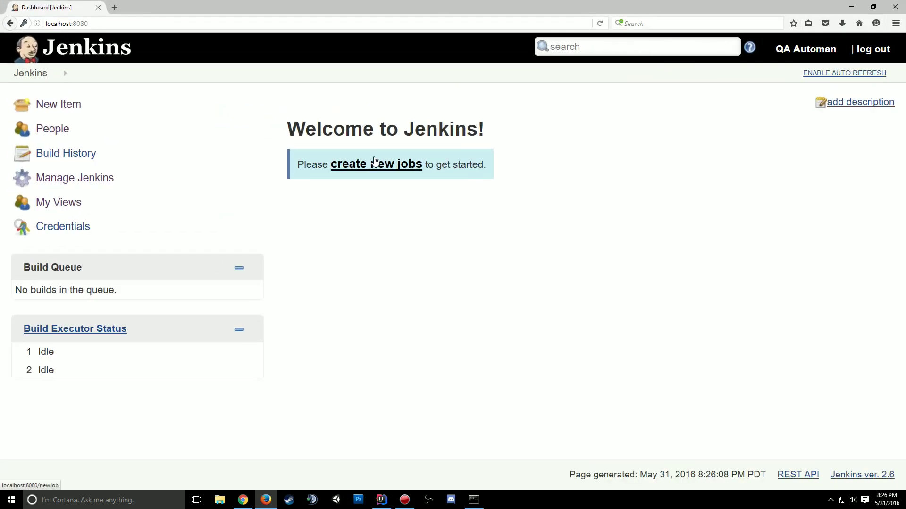
{"action": "key", "text": "ctrl+minus"}
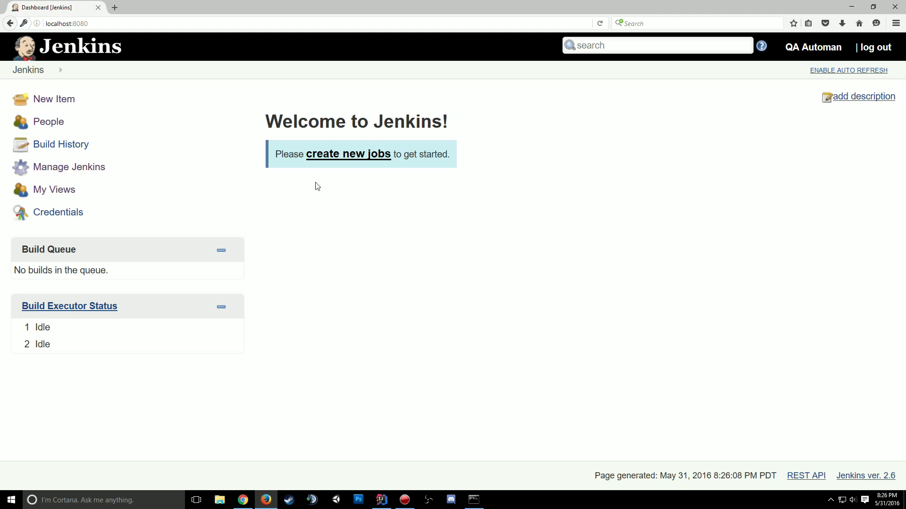
{"action": "double_click", "coordinate": [38, 327]}
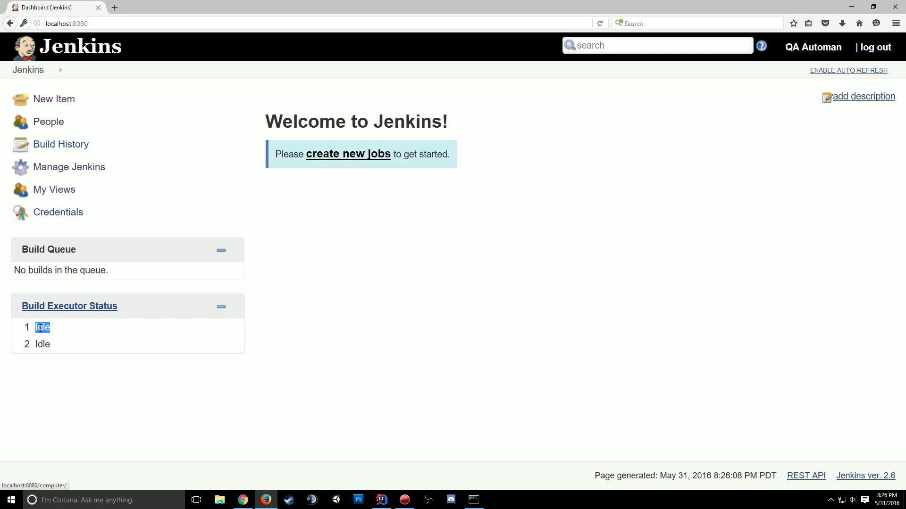
{"action": "left_click", "coordinate": [105, 352]}
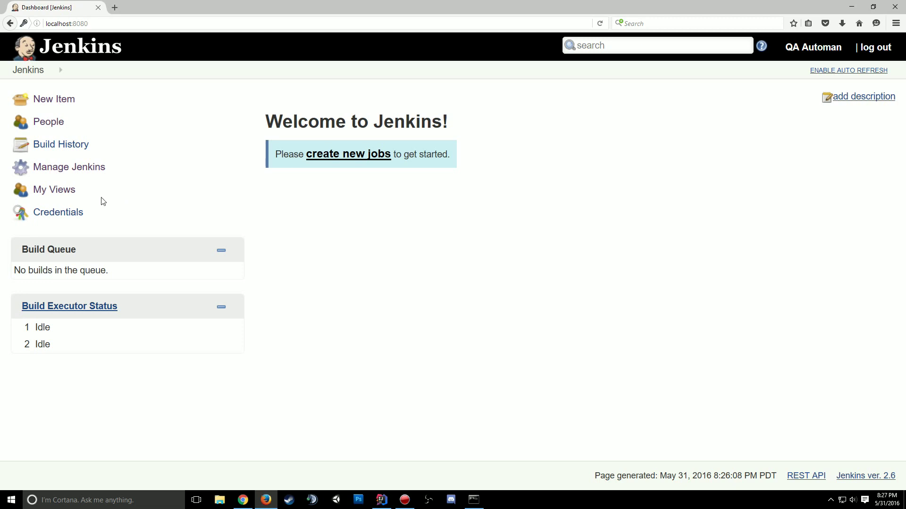
- Open the Manage Jenkins page and examine its configuration options and the new version notice
{"action": "left_click", "coordinate": [59, 175]}
{"action": "scroll", "coordinate": [331, 217], "scroll_direction": "down", "scroll_amount": 3}
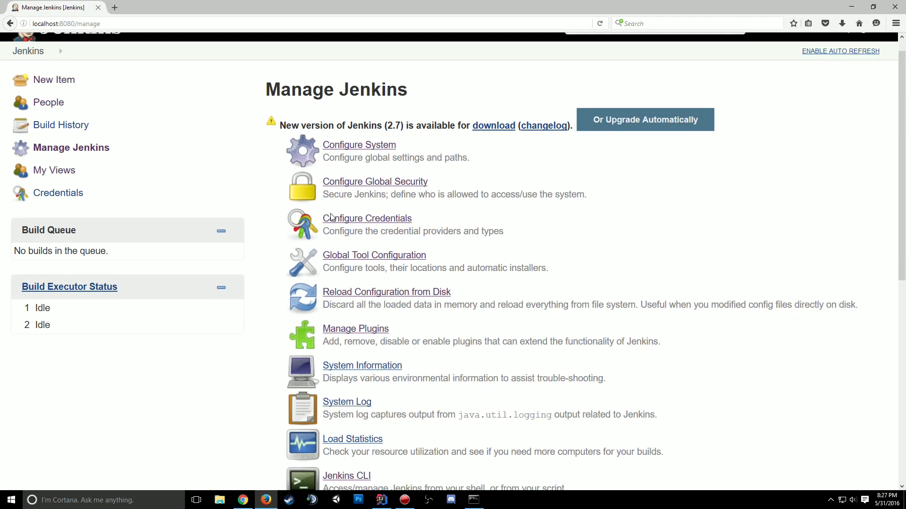
{"action": "scroll", "coordinate": [331, 217], "scroll_direction": "up", "scroll_amount": 3}
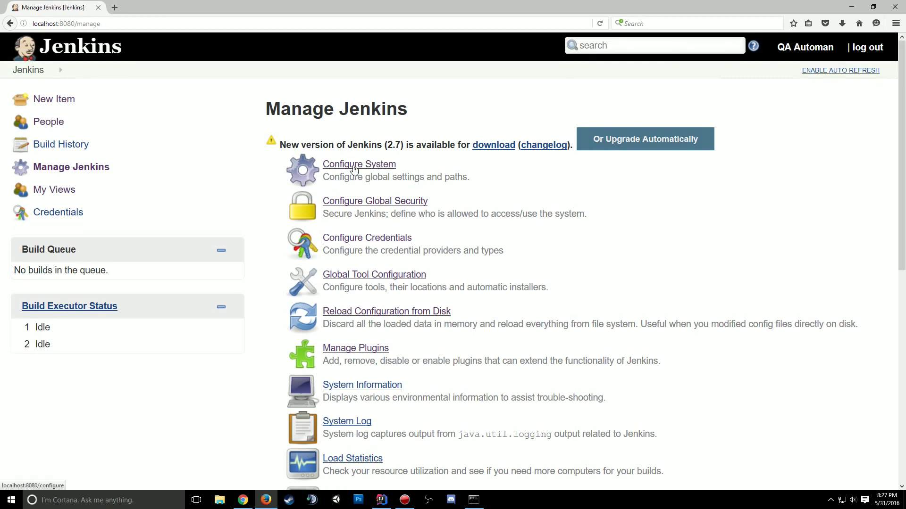
{"action": "left_click_drag", "start_coordinate": [286, 145], "coordinate": [405, 145]}
{"action": "left_click", "coordinate": [405, 145]}
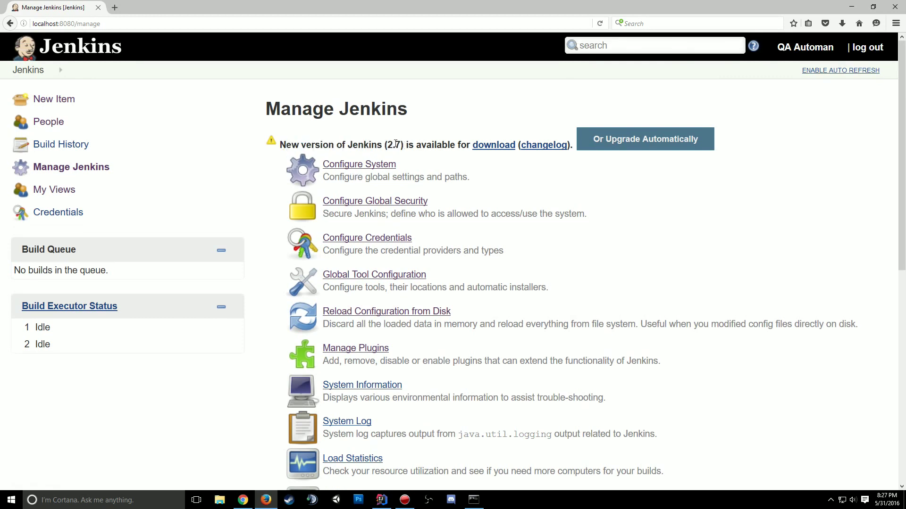
{"action": "triple_click", "coordinate": [393, 145]}
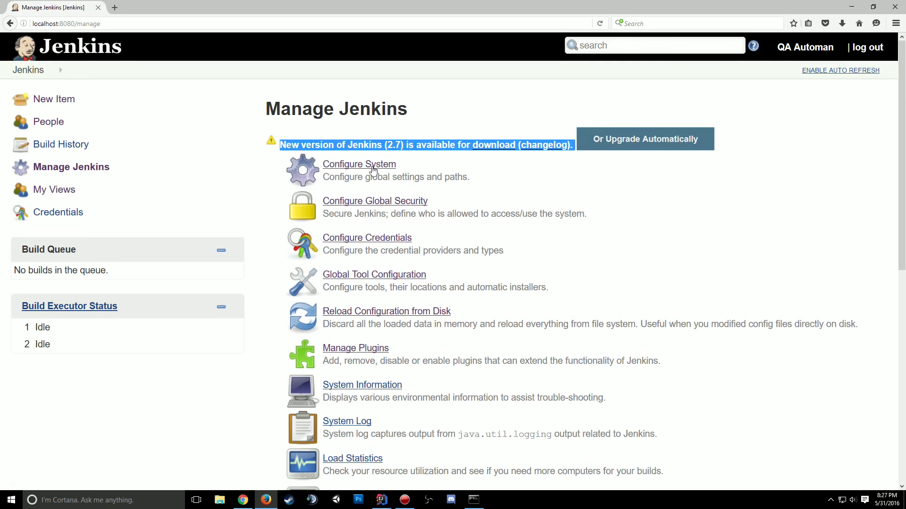
{"action": "left_click", "coordinate": [424, 171]}
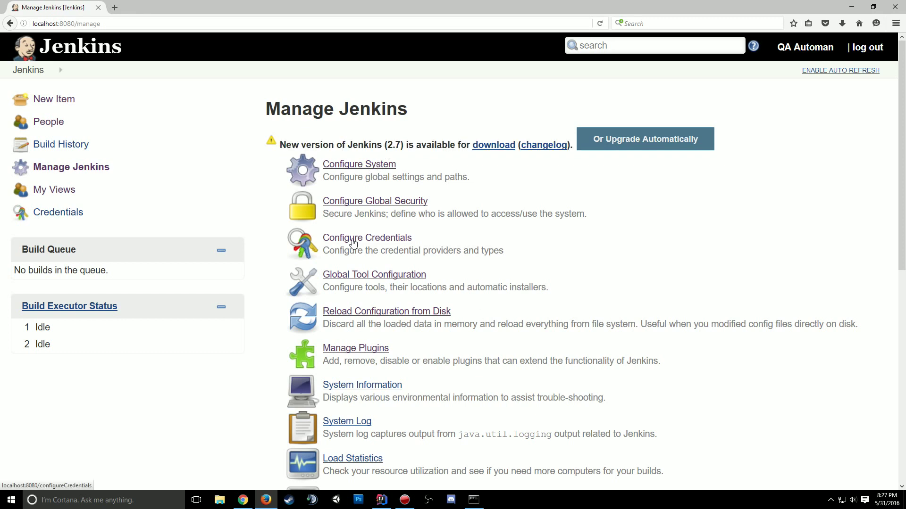
- Open Configure System and review the global settings from the executors through the E-mail Notification section
{"action": "left_click", "coordinate": [355, 170]}
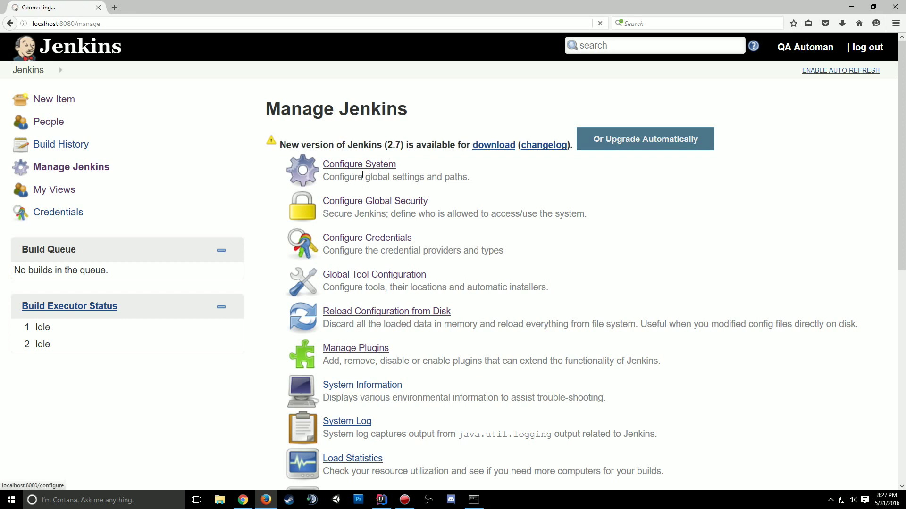
{"action": "scroll", "coordinate": [356, 178], "scroll_direction": "down", "scroll_amount": 10}
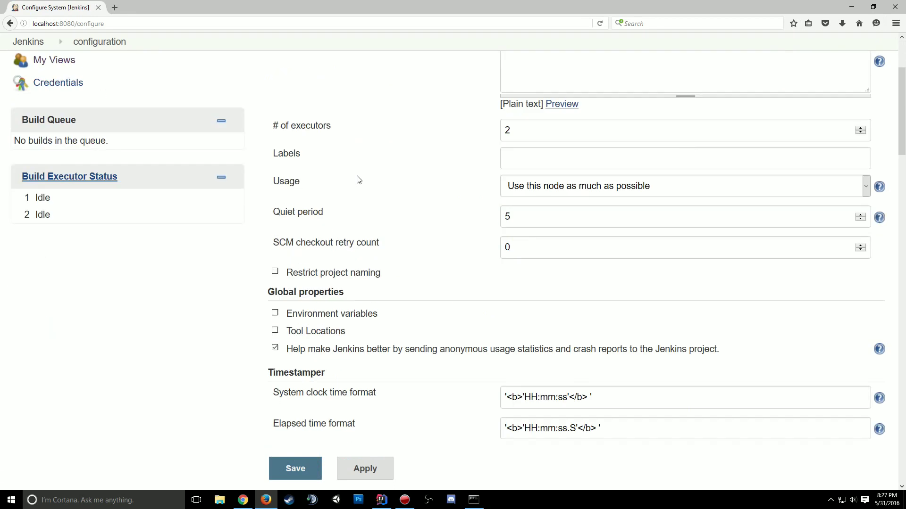
{"action": "scroll", "coordinate": [528, 190], "scroll_direction": "down", "scroll_amount": 5}
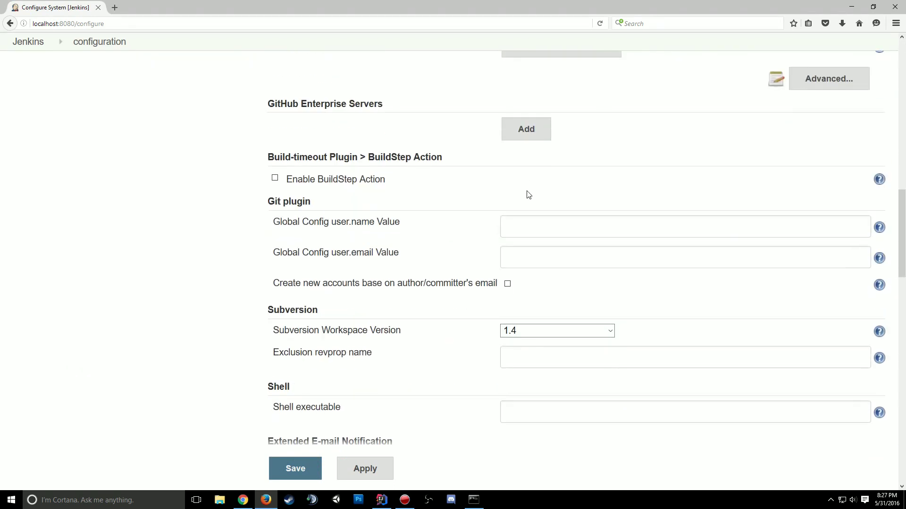
{"action": "scroll", "coordinate": [528, 194], "scroll_direction": "down", "scroll_amount": 3}
{"action": "scroll", "coordinate": [528, 195], "scroll_direction": "down", "scroll_amount": 5}
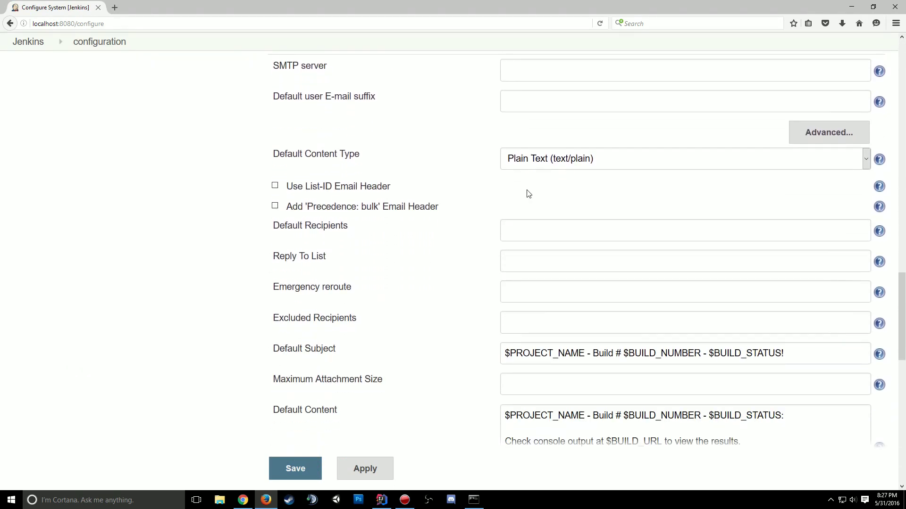
{"action": "scroll", "coordinate": [529, 193], "scroll_direction": "down", "scroll_amount": 12}
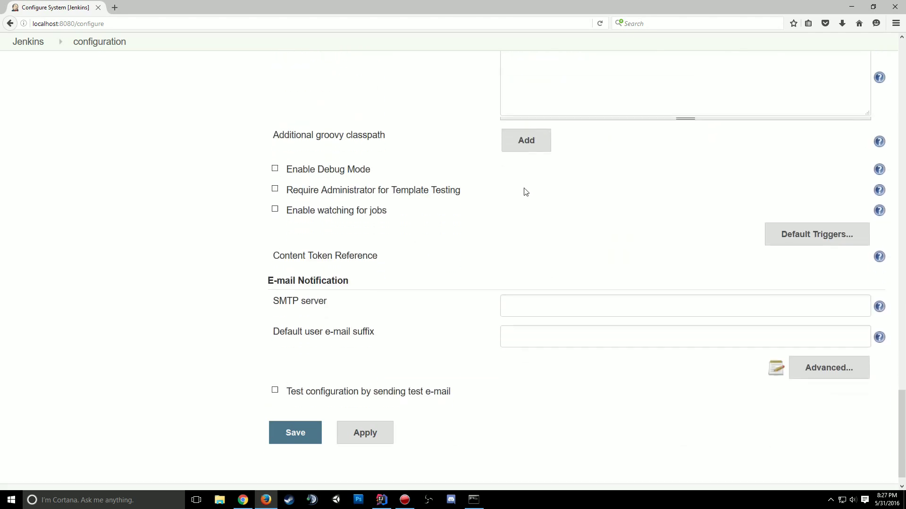
- Review the Configure System page again, from the home directory and executors through the Jenkins URL's host name to the GitHub sections
{"action": "scroll", "coordinate": [525, 193], "scroll_direction": "up", "scroll_amount": 20}
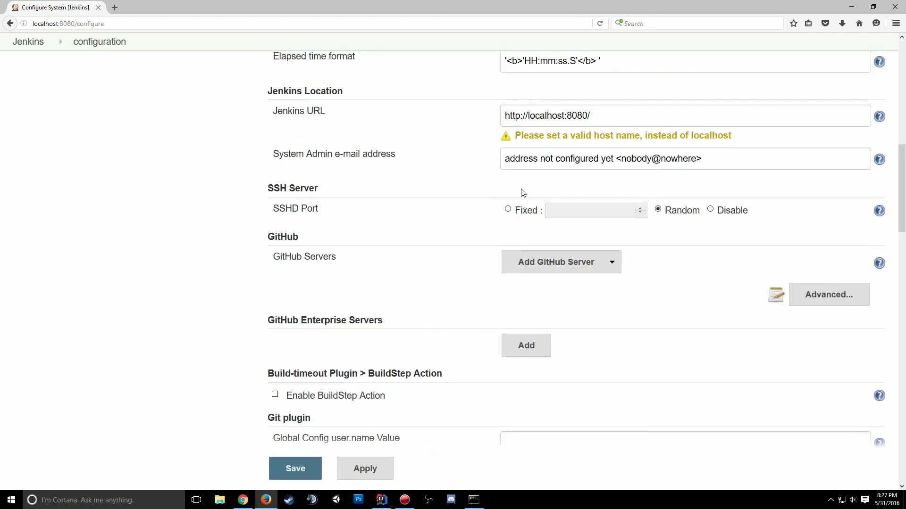
{"action": "scroll", "coordinate": [523, 192], "scroll_direction": "up", "scroll_amount": 10}
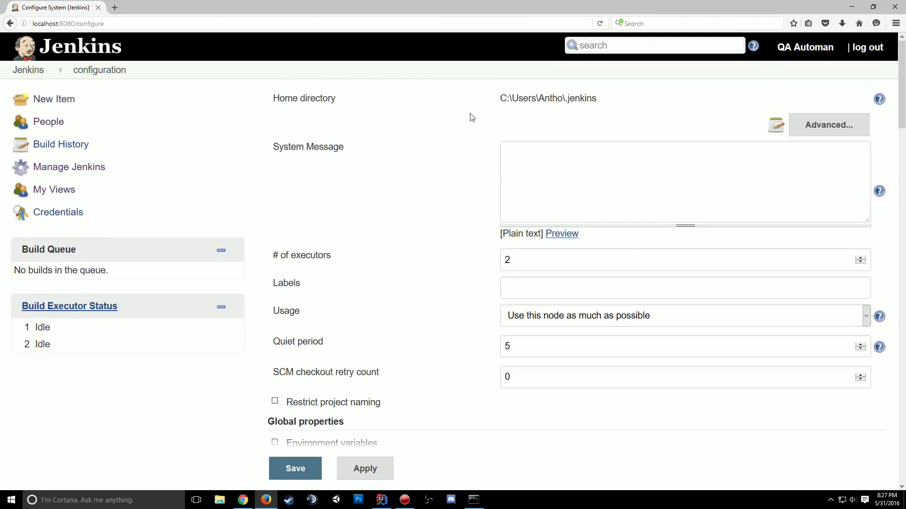
{"action": "scroll", "coordinate": [471, 117], "scroll_direction": "down", "scroll_amount": 3}
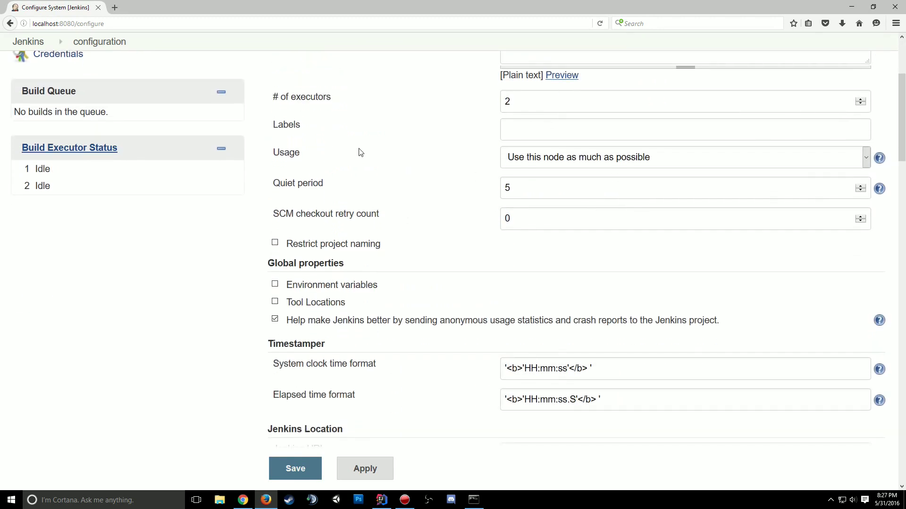
{"action": "scroll", "coordinate": [447, 166], "scroll_direction": "up", "scroll_amount": 3}
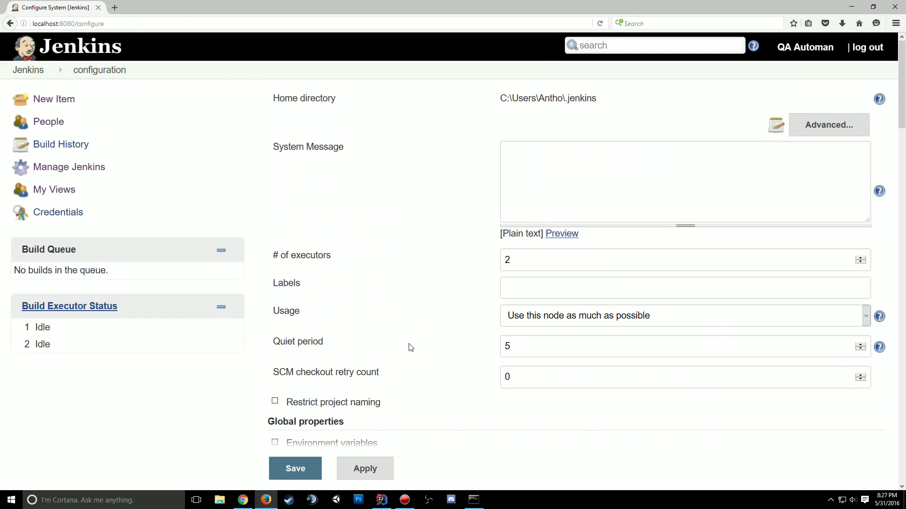
{"action": "scroll", "coordinate": [331, 187], "scroll_direction": "down", "scroll_amount": 5}
{"action": "scroll", "coordinate": [453, 221], "scroll_direction": "down", "scroll_amount": 2}
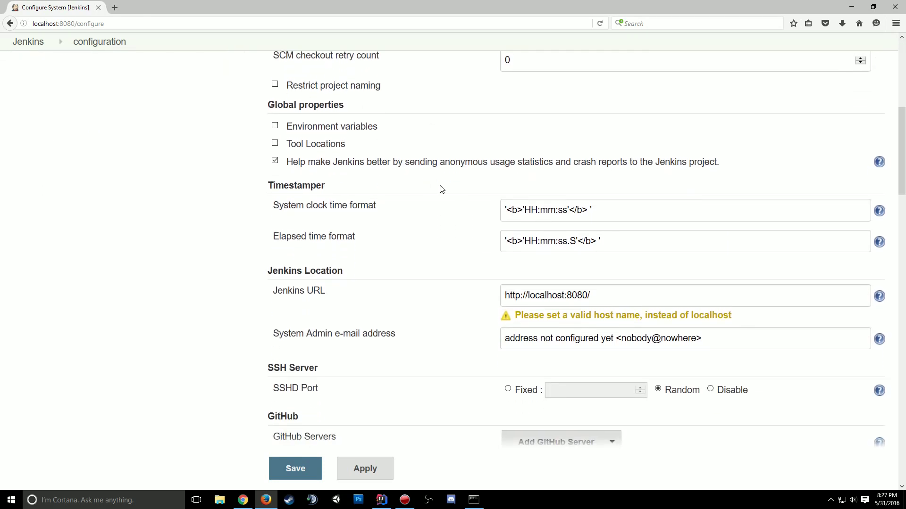
{"action": "scroll", "coordinate": [519, 202], "scroll_direction": "down", "scroll_amount": 1}
{"action": "double_click", "coordinate": [545, 216]}
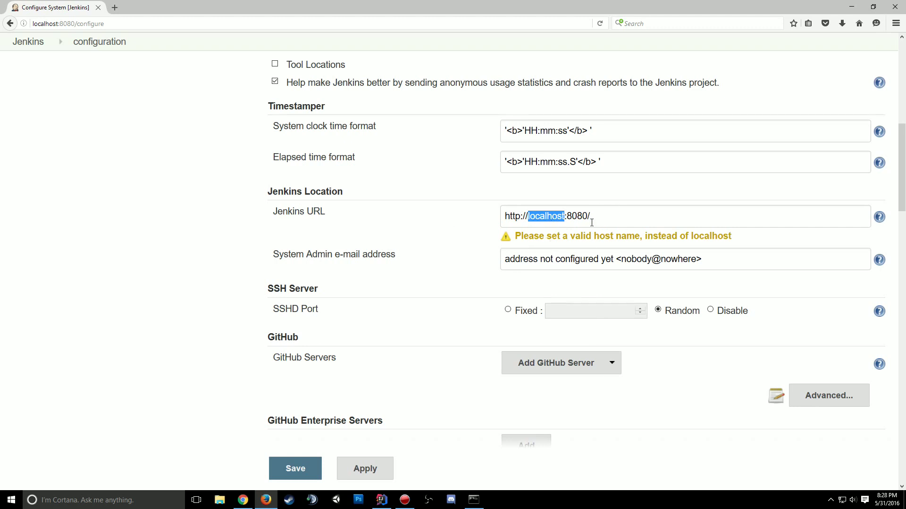
{"action": "scroll", "coordinate": [592, 222], "scroll_direction": "down", "scroll_amount": 3}
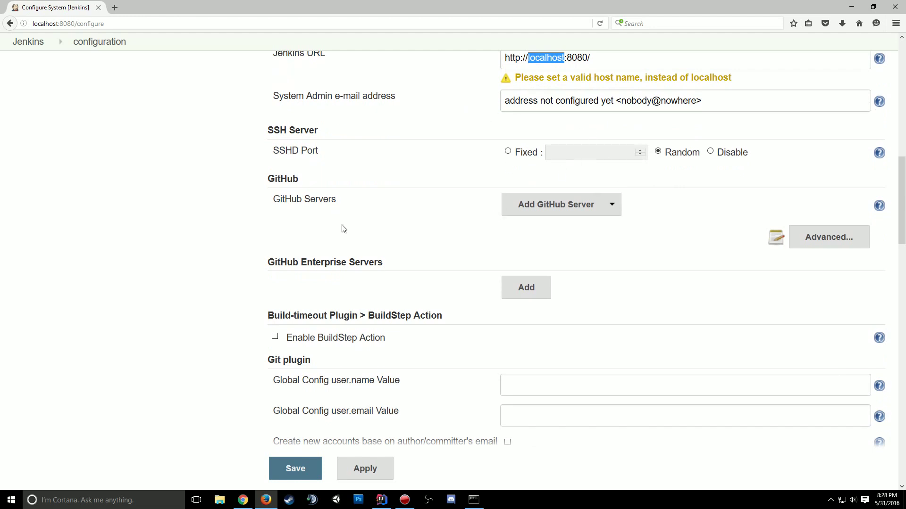
- Add a GitHub Server entry and open the form for adding new credentials to it with the Jenkins provider
{"action": "left_click", "coordinate": [585, 207]}
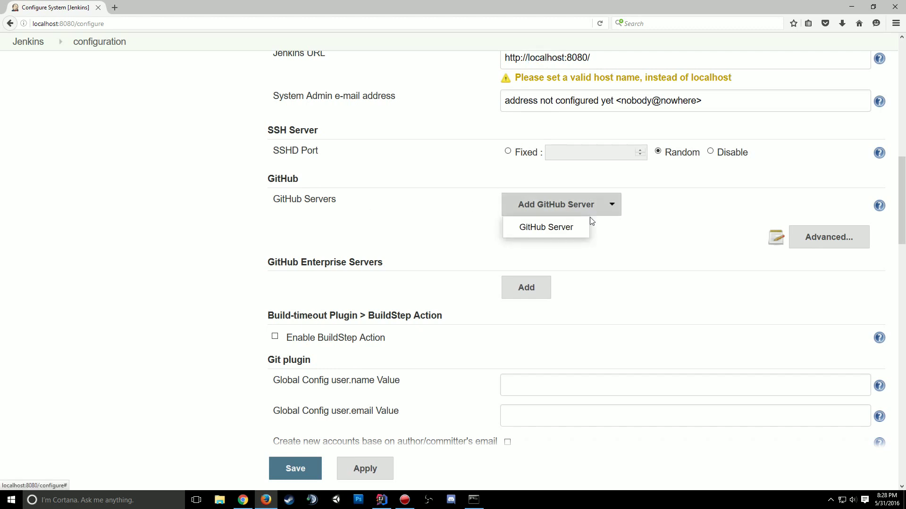
{"action": "left_click", "coordinate": [570, 230]}
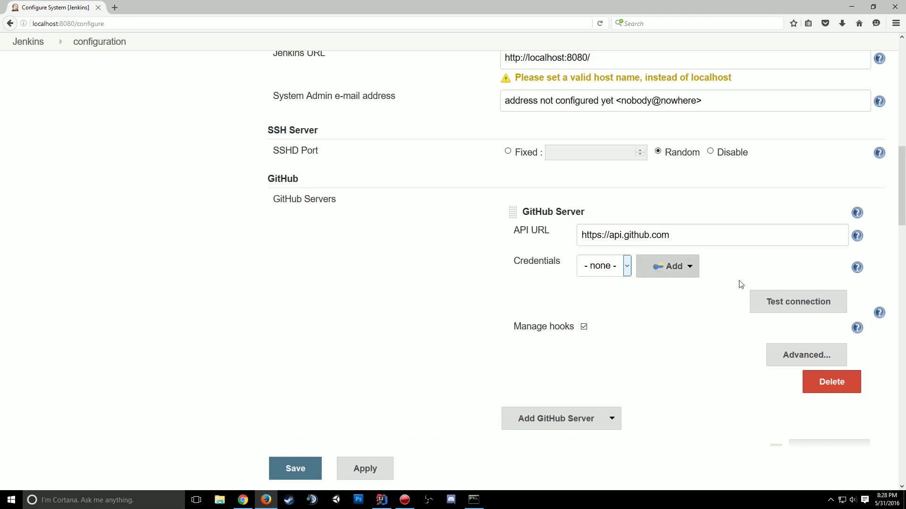
{"action": "left_click", "coordinate": [672, 272]}
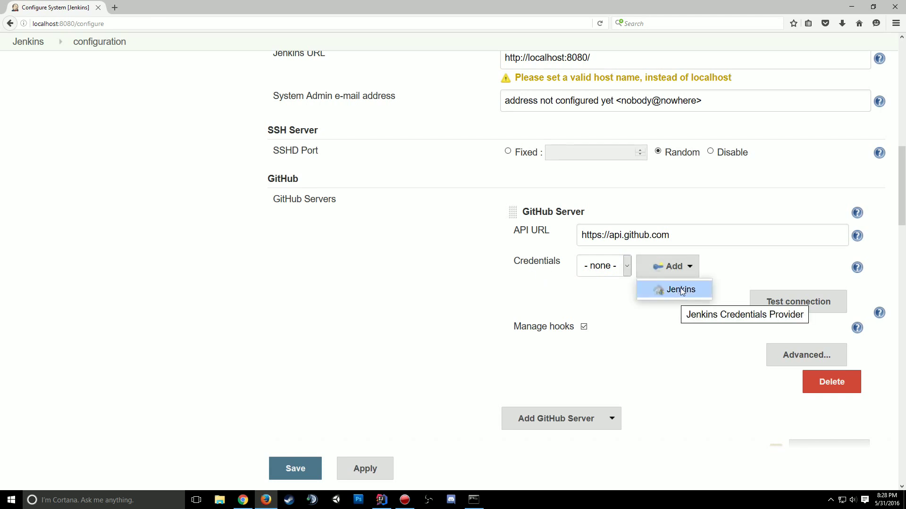
{"action": "left_click", "coordinate": [680, 290]}
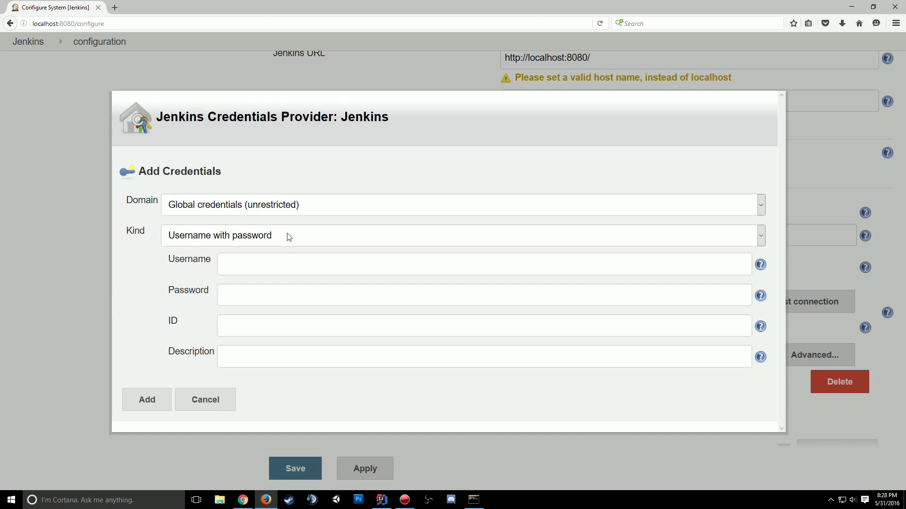
- Set the credential kind to Secret text and paste the access token into the Secret field
{"action": "key", "text": "alt+Tab"}
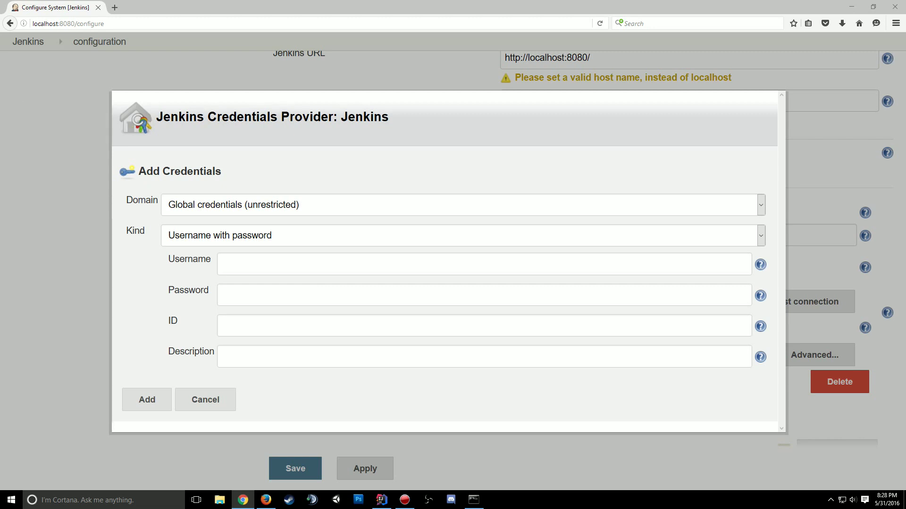
{"action": "left_click", "coordinate": [221, 237]}
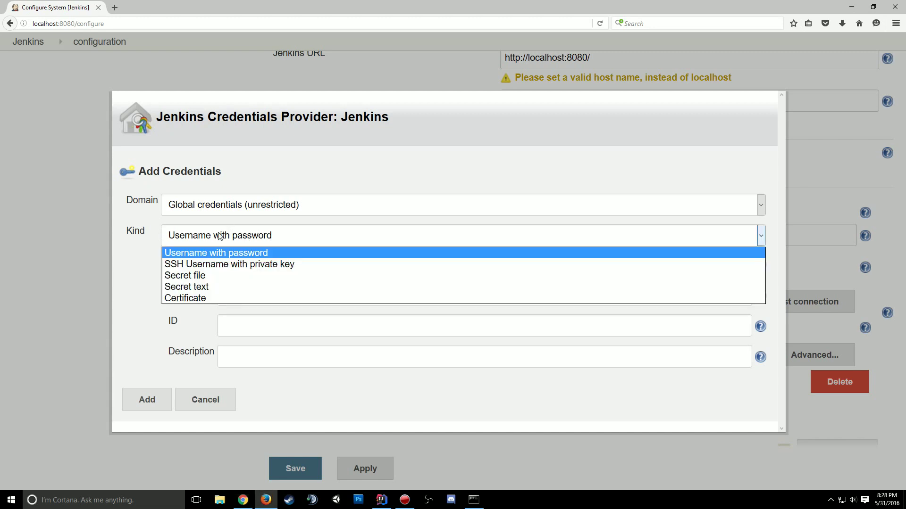
{"action": "left_click", "coordinate": [196, 287]}
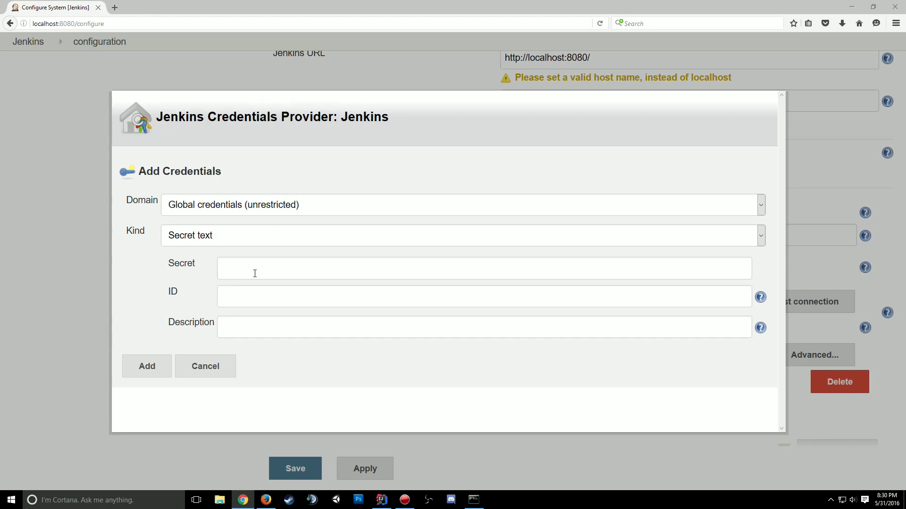
{"action": "left_click", "coordinate": [266, 500]}
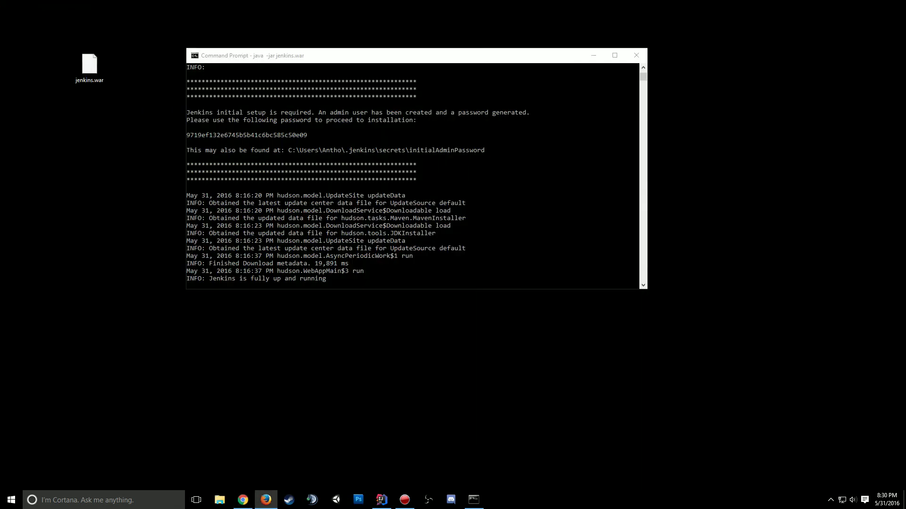
{"action": "key", "text": "alt+Tab"}
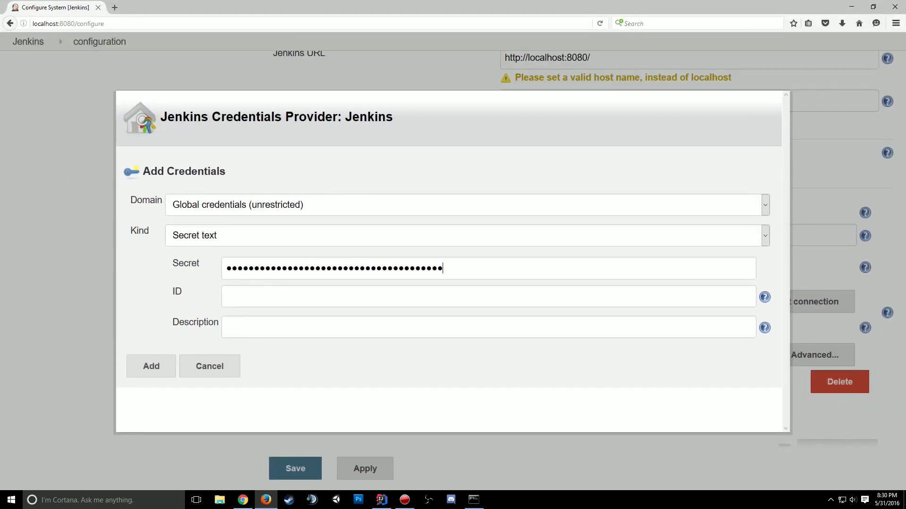
{"action": "key", "text": "alt+Tab"}
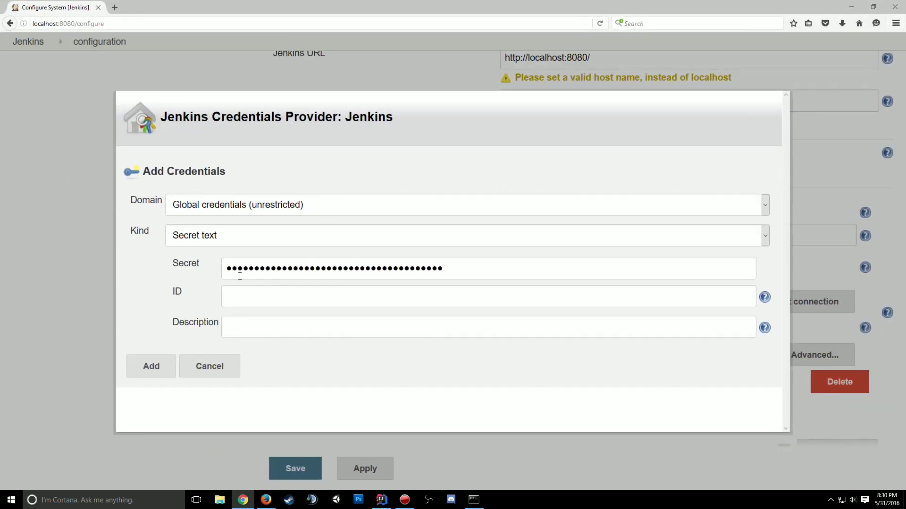
{"action": "key", "text": "alt+Tab"}
- Give the credential the ID github_repo and the description "This is linked to my repo", and add it
{"action": "type", "text": "g"}
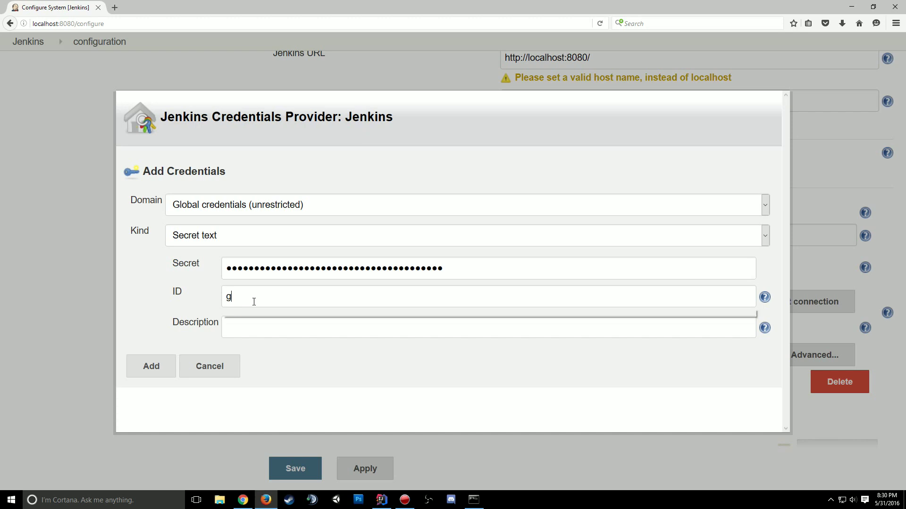
{"action": "type", "text": "ithub repos"}
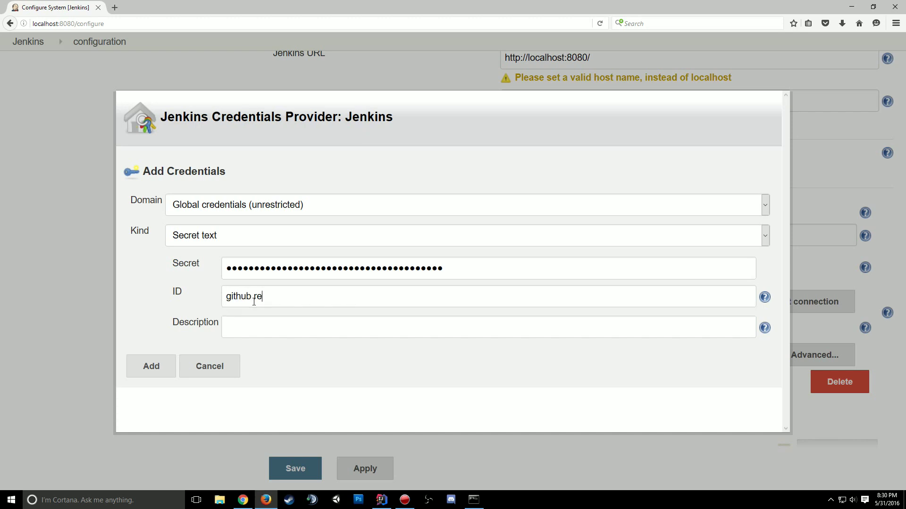
{"action": "key", "text": "Tab"}
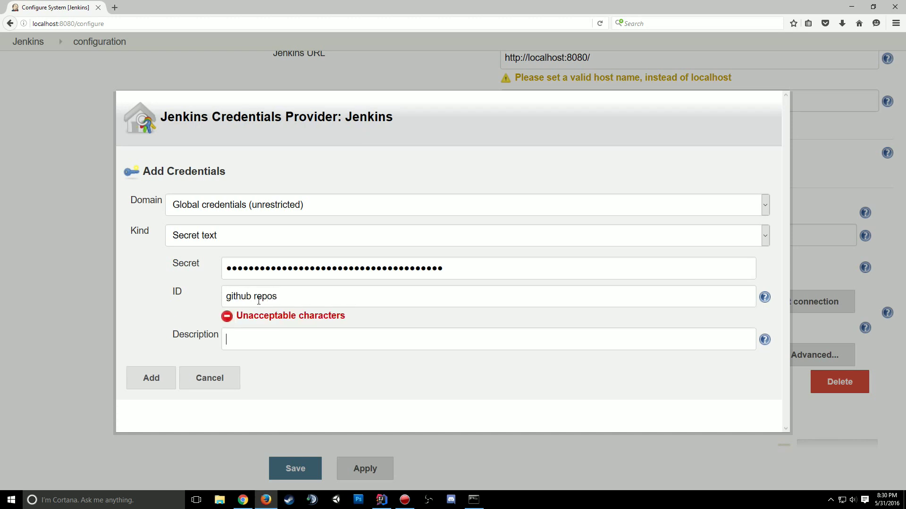
{"action": "key", "text": "BackSpace"}
{"action": "type", "text": "_"}
{"action": "left_click", "coordinate": [314, 343]}
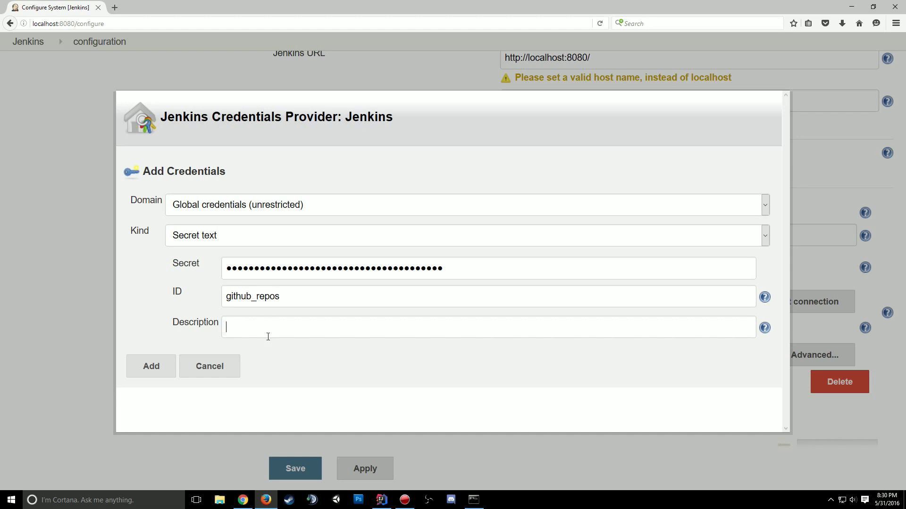
{"action": "left_click", "coordinate": [279, 302]}
{"action": "key", "text": "BackSpace"}
{"action": "type", "text": "This is linked to my repo"}
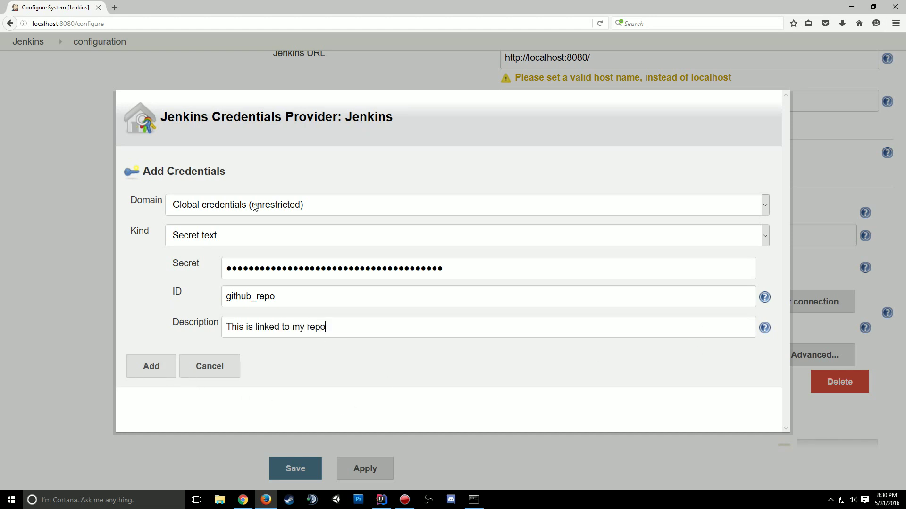
{"action": "left_click", "coordinate": [144, 372]}
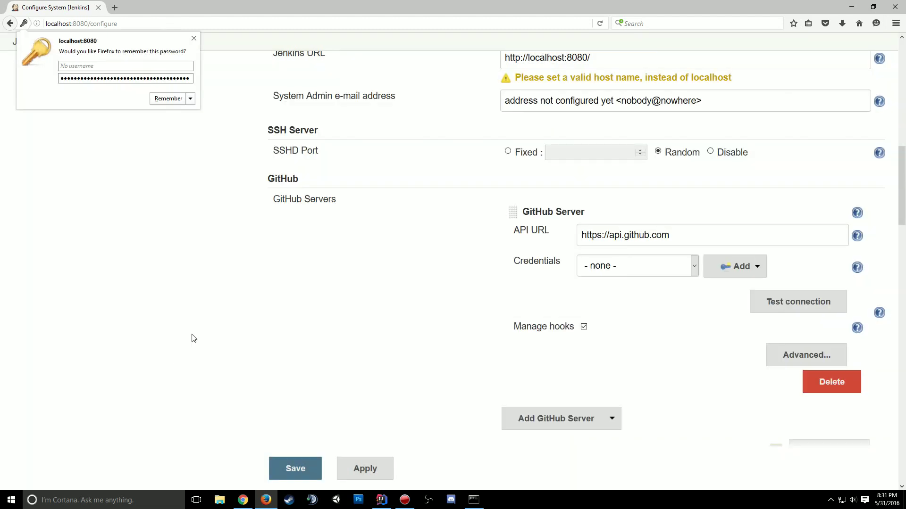
- Assign the "This is linked to my repo" credentials to the GitHub server and test the connection
{"action": "left_click", "coordinate": [673, 270]}
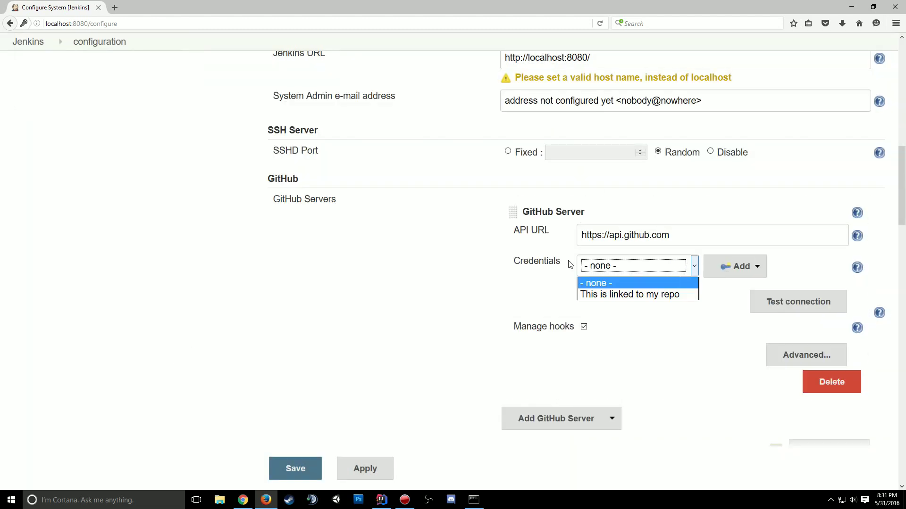
{"action": "left_click", "coordinate": [619, 292]}
{"action": "left_click", "coordinate": [619, 269]}
{"action": "left_click", "coordinate": [619, 295]}
{"action": "left_click", "coordinate": [782, 298]}
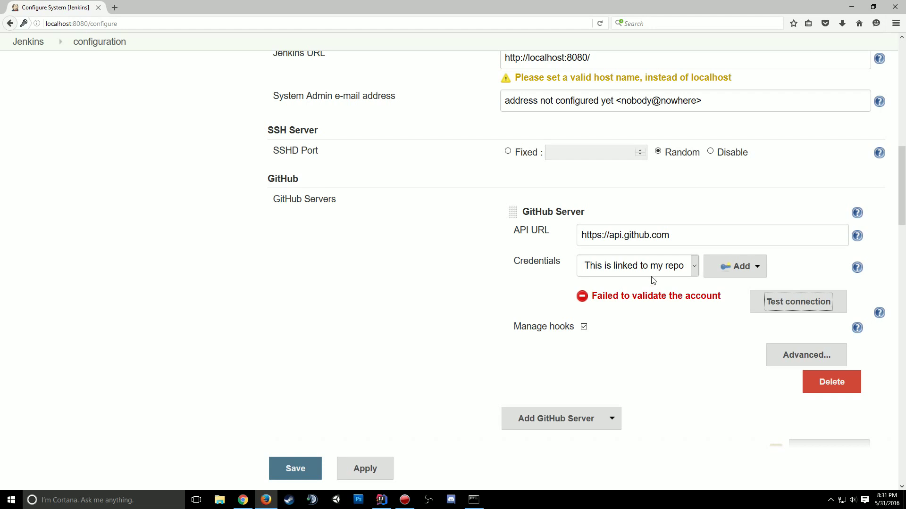
- Recheck the GitHub server's credentials options and save the system configuration
{"action": "key", "text": "alt+Tab"}
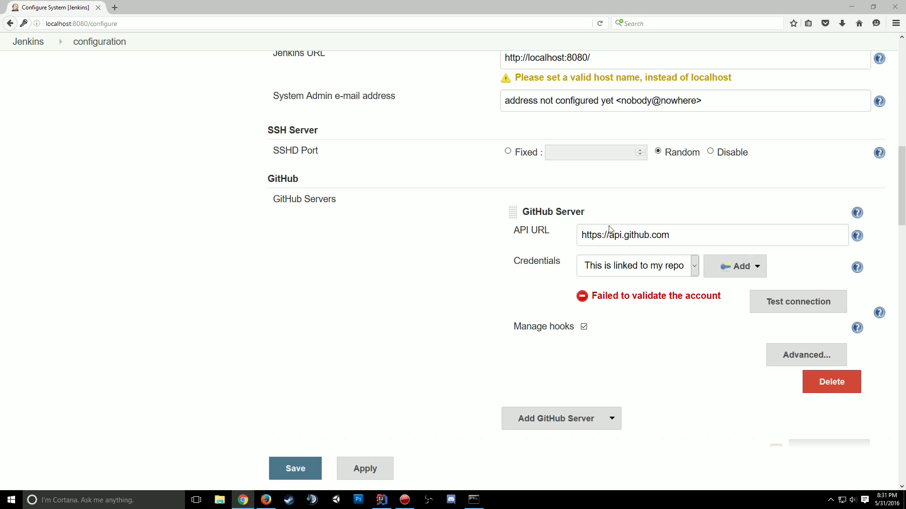
{"action": "left_click", "coordinate": [694, 268]}
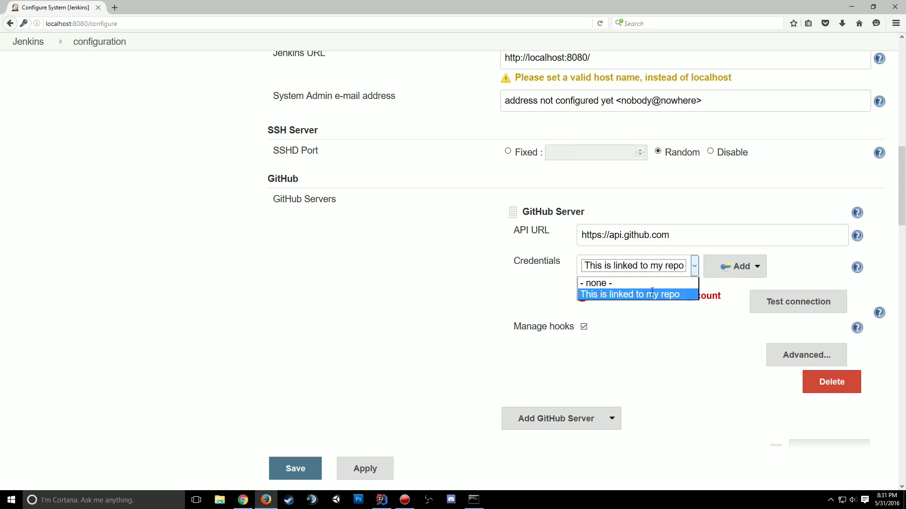
{"action": "left_click", "coordinate": [736, 266]}
{"action": "left_click", "coordinate": [736, 266]}
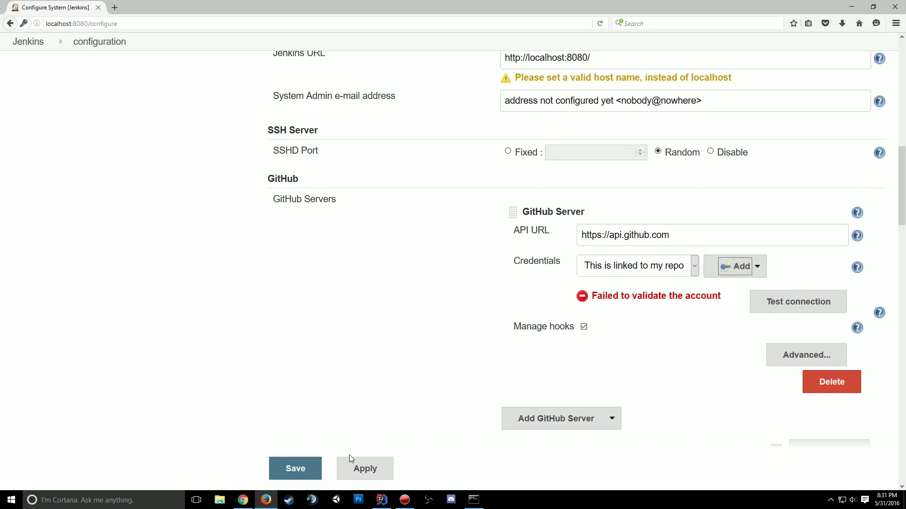
{"action": "left_click", "coordinate": [304, 468]}
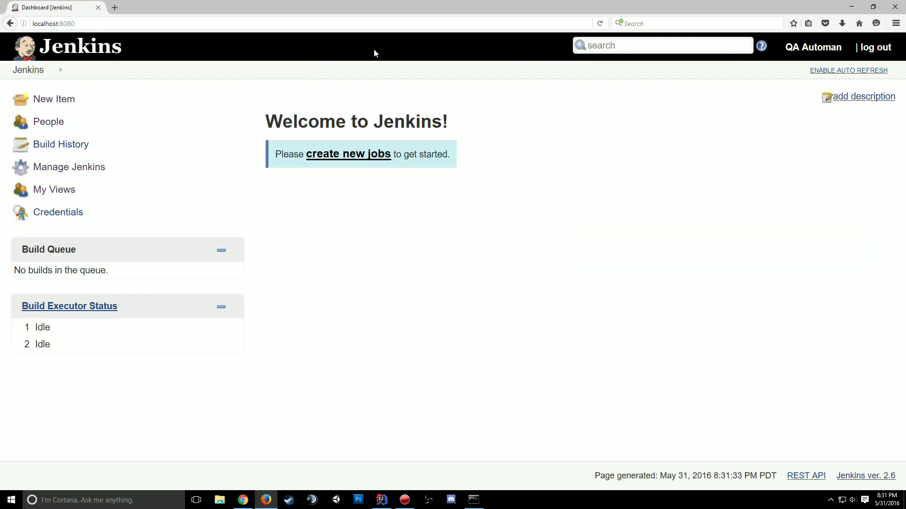
- Open the github_repo credential for updating from the Jenkins store's Global credentials (unrestricted) domain
{"action": "left_click", "coordinate": [63, 171]}
{"action": "left_click", "coordinate": [73, 212]}
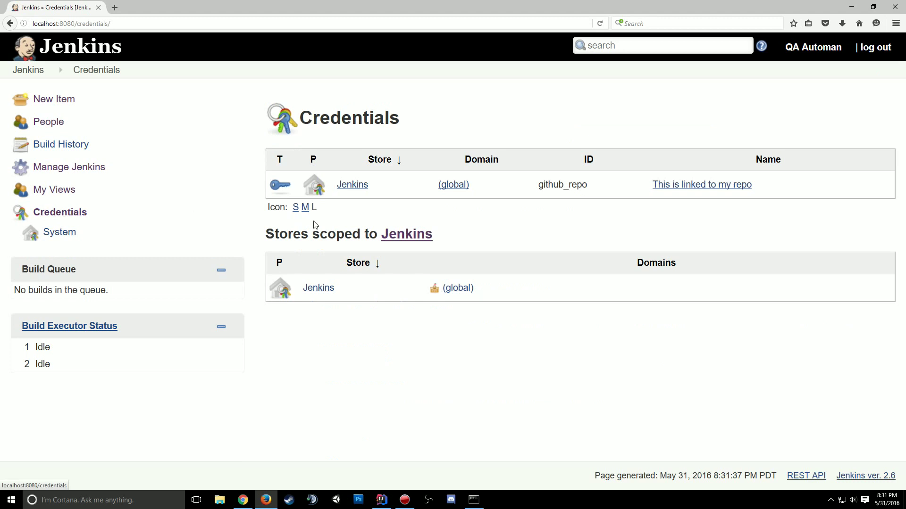
{"action": "left_click", "coordinate": [351, 186]}
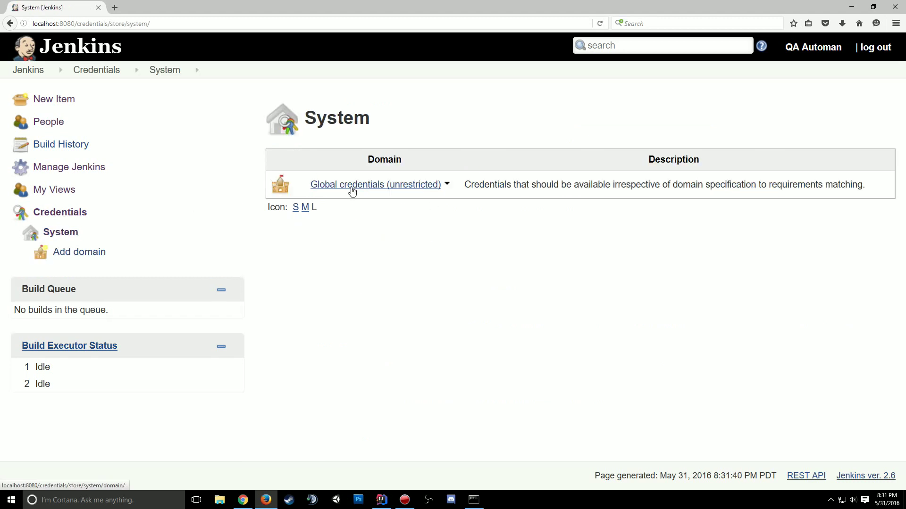
{"action": "left_click", "coordinate": [352, 187]}
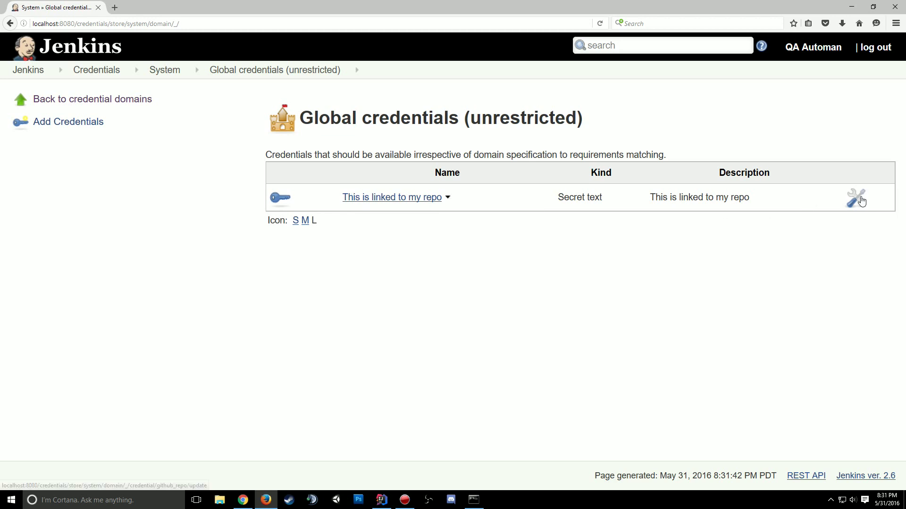
{"action": "left_click", "coordinate": [861, 201]}
- Replace the github_repo credential's secret with the new access token, save it, and dismiss the browser's offer to remember it
{"action": "left_click_drag", "start_coordinate": [823, 133], "coordinate": [76, 132]}
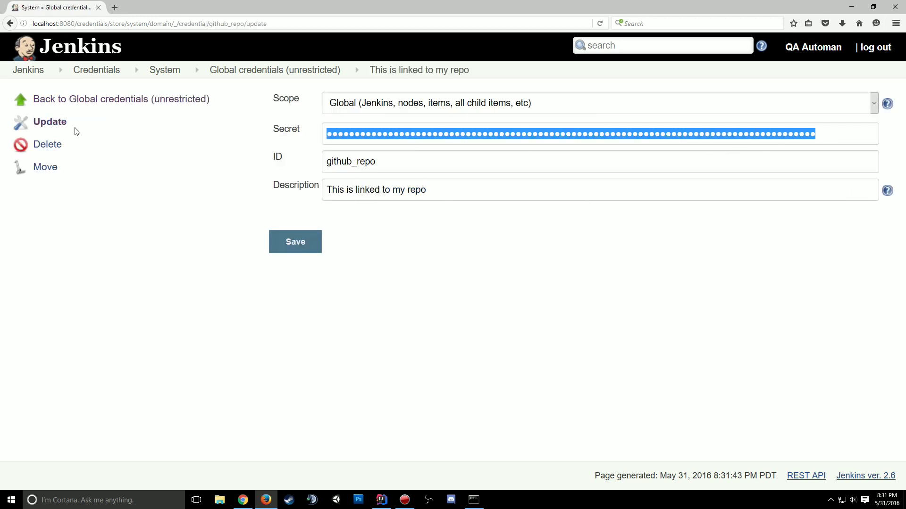
{"action": "key", "text": "BackSpace"}
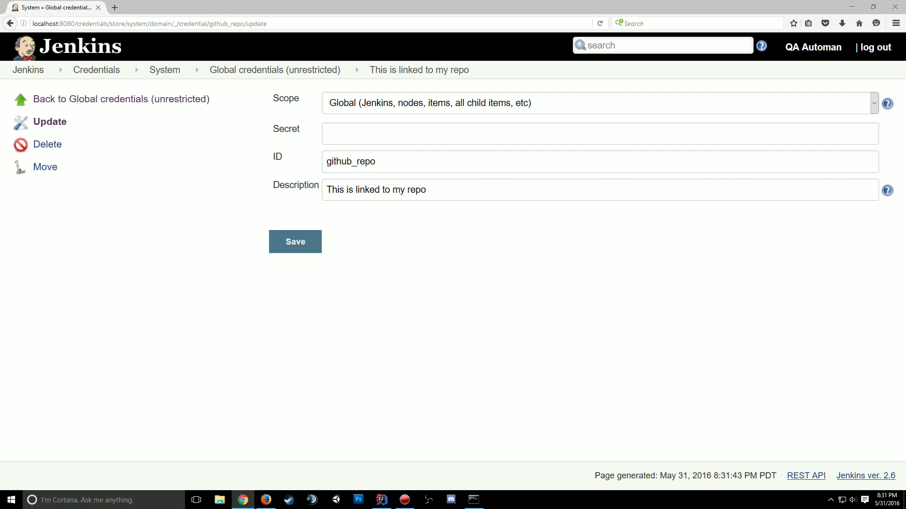
{"action": "left_click", "coordinate": [376, 136]}
{"action": "key", "text": "ctrl+v"}
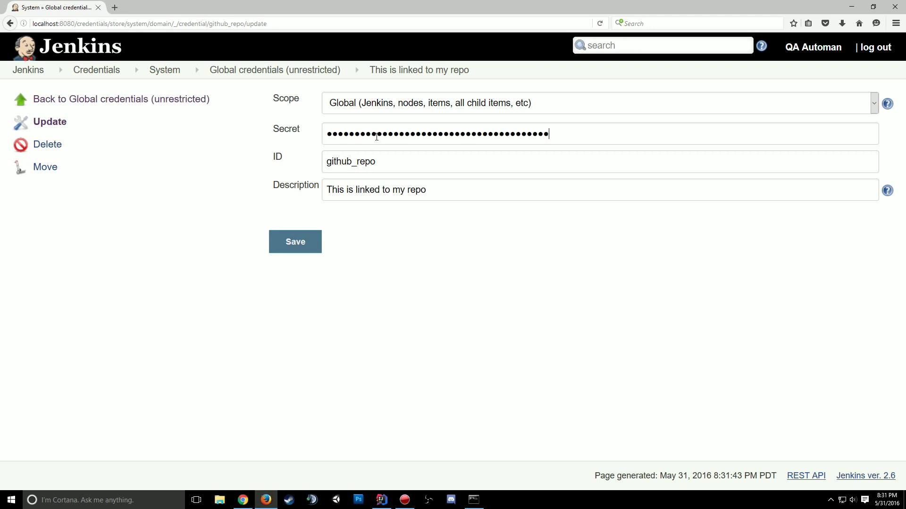
{"action": "key", "text": "alt+Tab"}
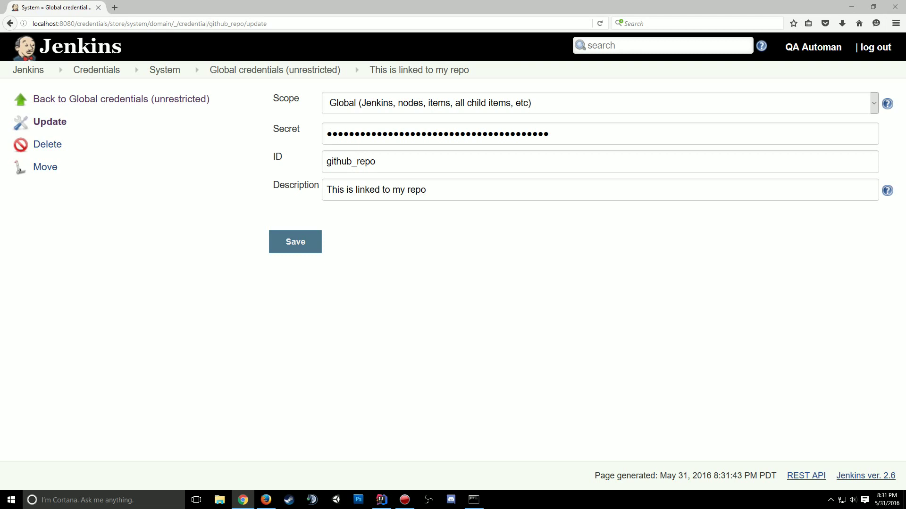
{"action": "left_click", "coordinate": [296, 242]}
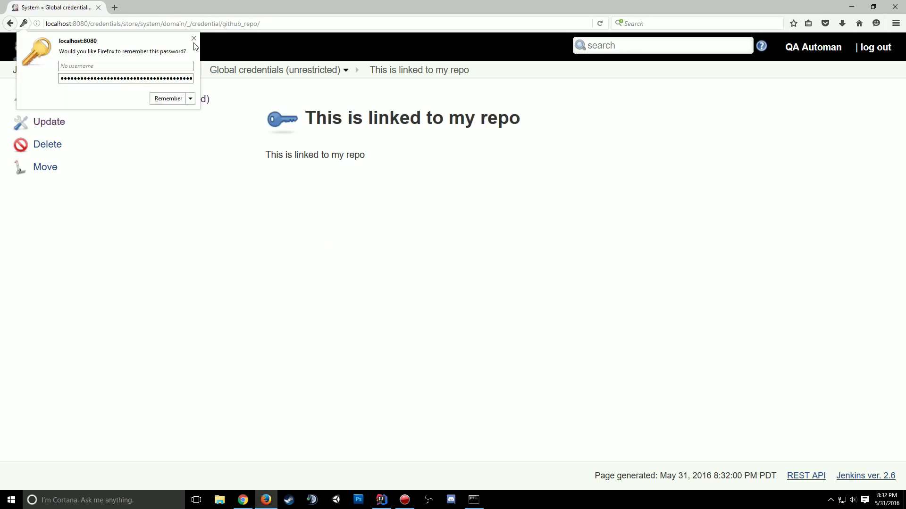
{"action": "left_click", "coordinate": [194, 40]}
- Open the Jenkins system configuration, select the "This is linked to my repo" credentials for the GitHub server, and test the connection
{"action": "left_click", "coordinate": [37, 70]}
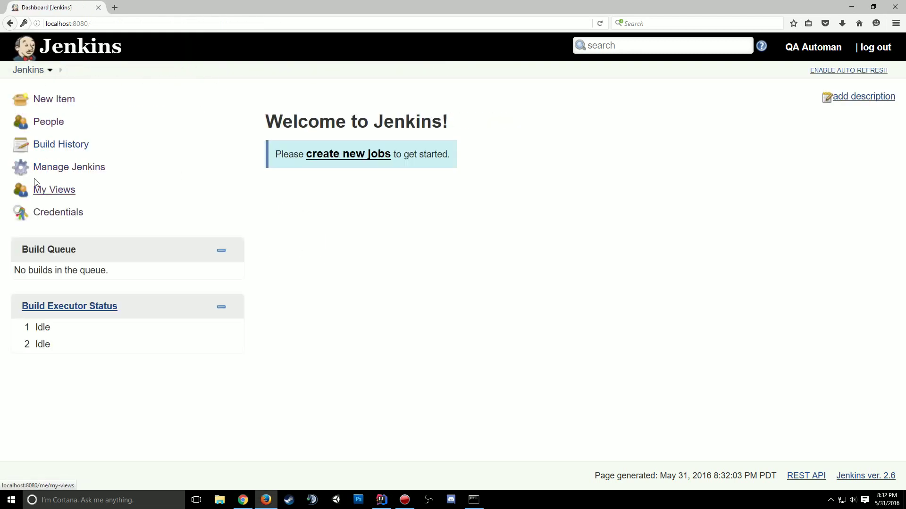
{"action": "left_click", "coordinate": [88, 170]}
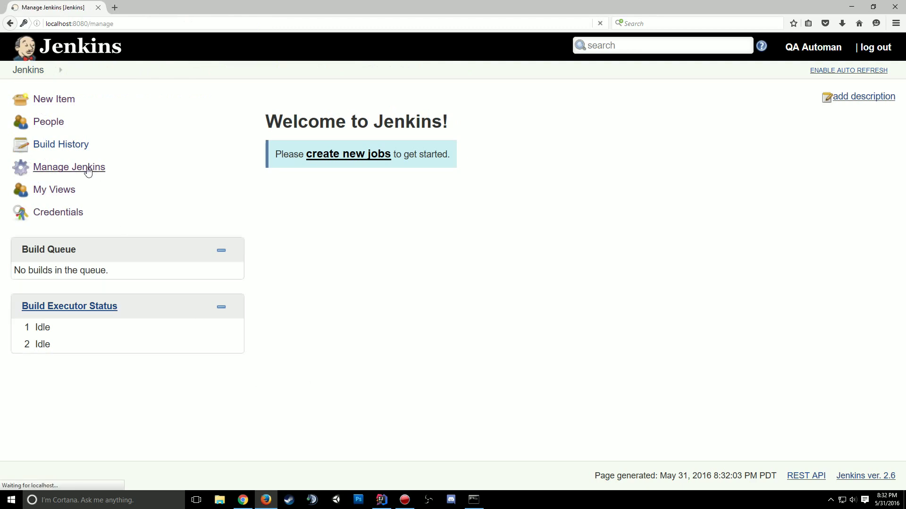
{"action": "left_click", "coordinate": [371, 170]}
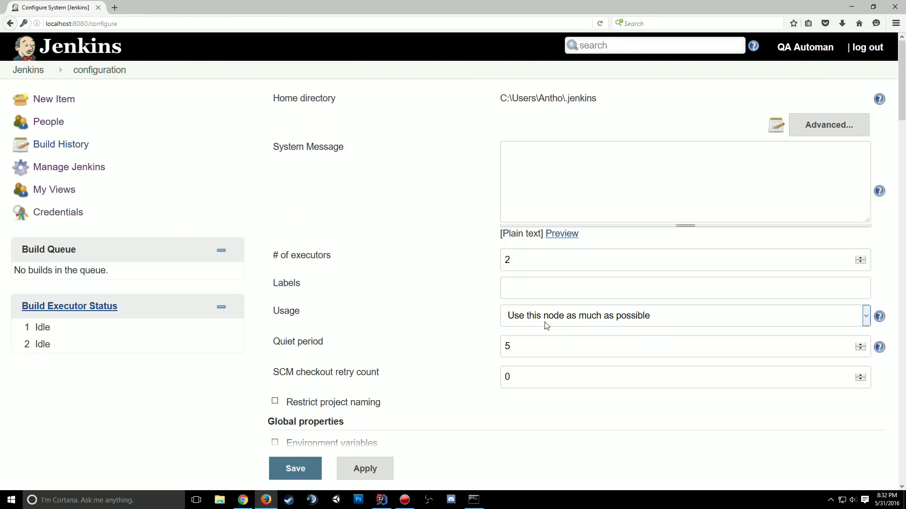
{"action": "scroll", "coordinate": [547, 326], "scroll_direction": "down", "scroll_amount": 15}
{"action": "scroll", "coordinate": [654, 183], "scroll_direction": "up", "scroll_amount": 2}
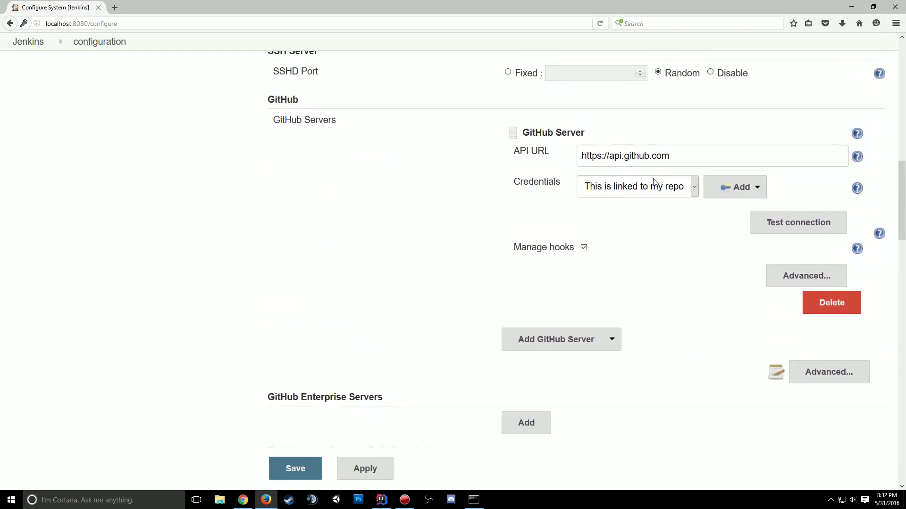
{"action": "left_click", "coordinate": [653, 183]}
{"action": "left_click", "coordinate": [649, 218]}
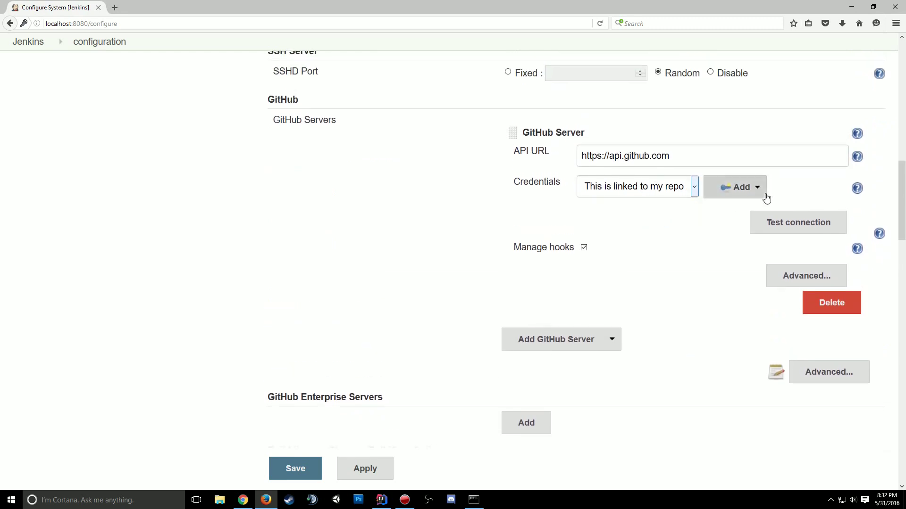
{"action": "left_click", "coordinate": [769, 230]}
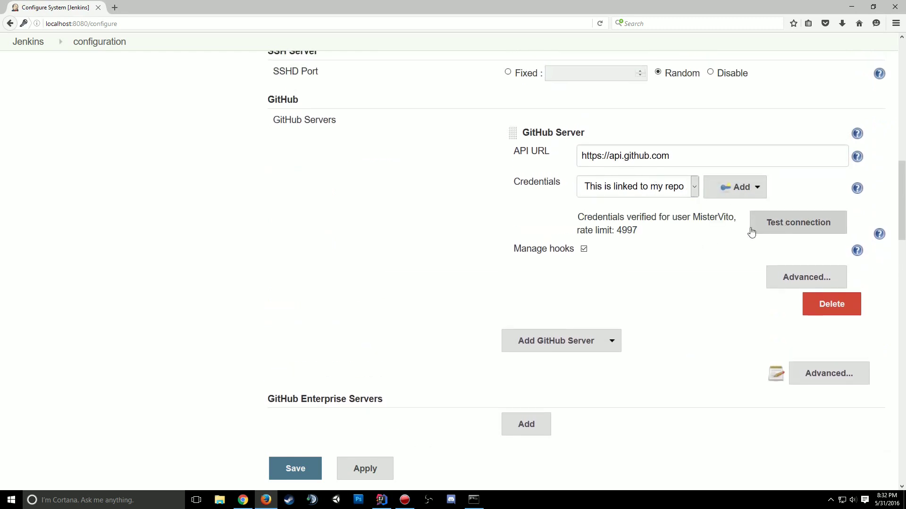
- Expand the GitHub server's advanced settings and save the system configuration
{"action": "left_click", "coordinate": [777, 273]}
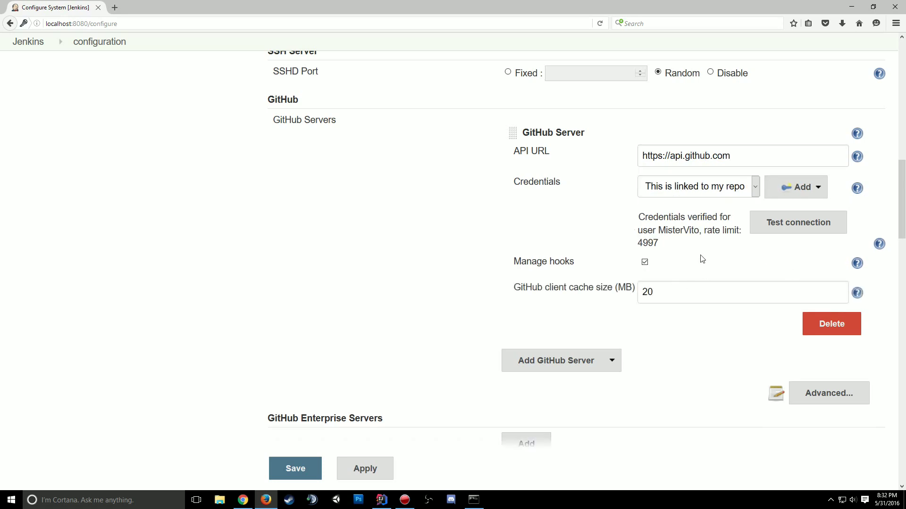
{"action": "scroll", "coordinate": [726, 269], "scroll_direction": "down", "scroll_amount": 3}
{"action": "scroll", "coordinate": [736, 269], "scroll_direction": "up", "scroll_amount": 3}
{"action": "scroll", "coordinate": [561, 268], "scroll_direction": "up", "scroll_amount": 15}
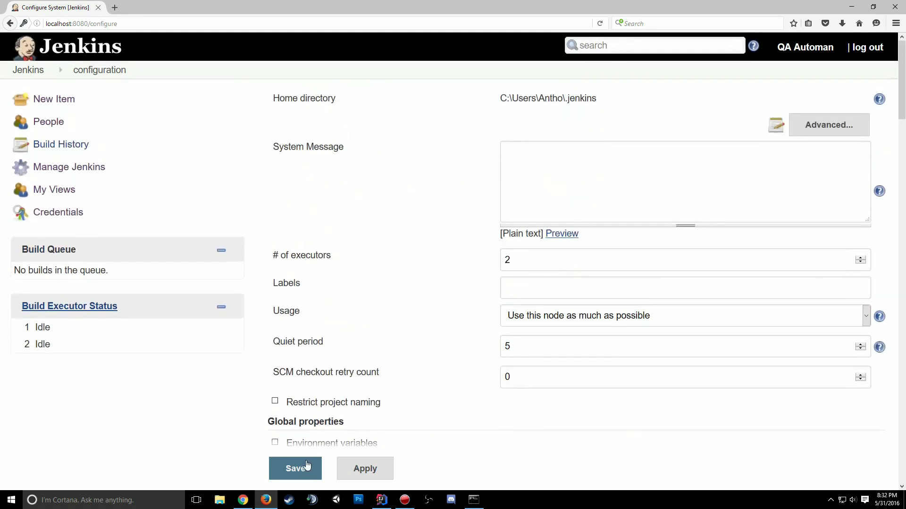
{"action": "left_click", "coordinate": [307, 465]}
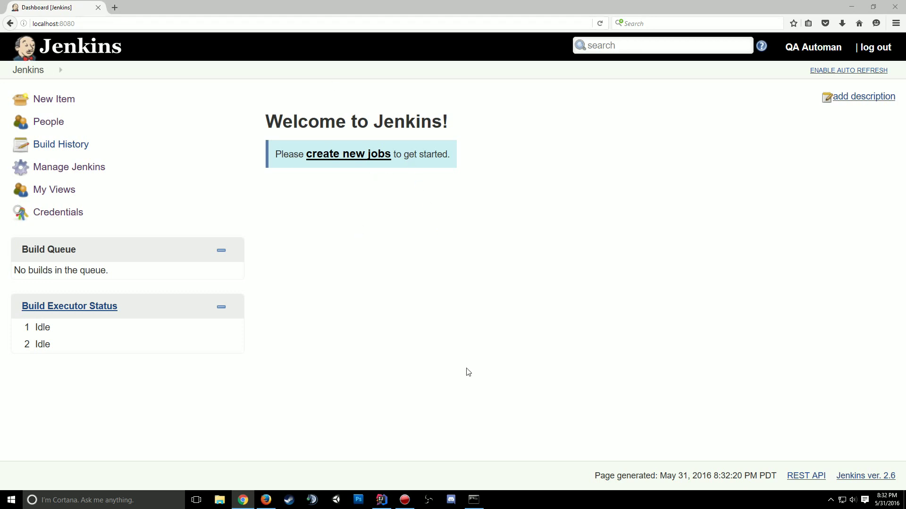
- Switch to IntelliJ IDEA to look over the Login_Test.java test class, and return to Jenkins in Firefox
{"action": "left_click", "coordinate": [381, 500]}
{"action": "left_click", "coordinate": [254, 39]}
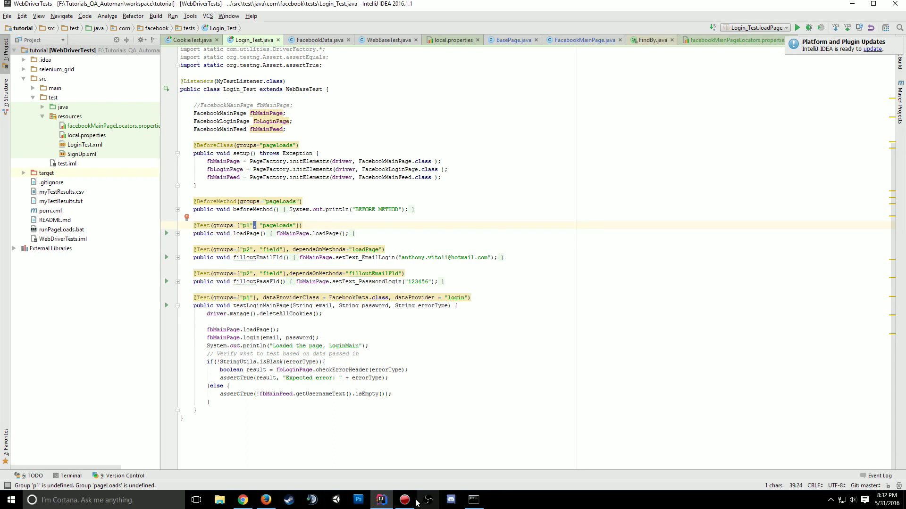
{"action": "mouse_move", "coordinate": [395, 490]}
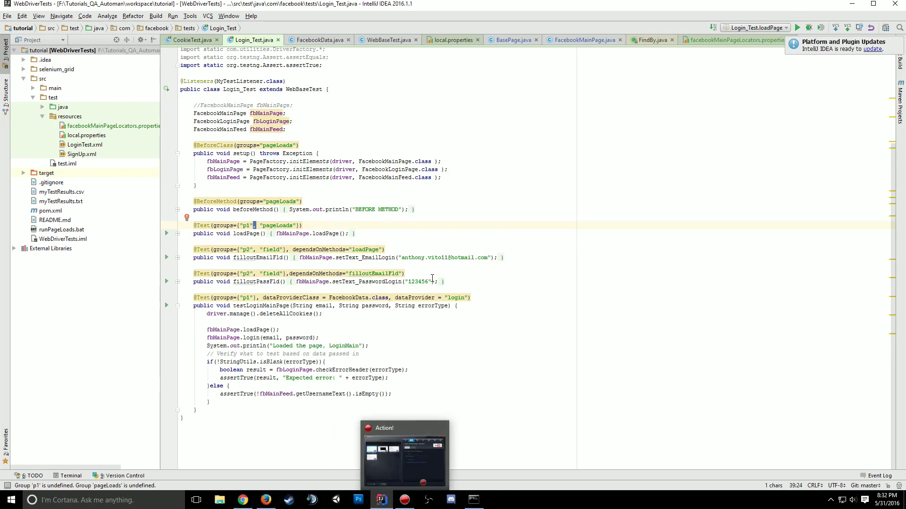
{"action": "left_click", "coordinate": [431, 283]}
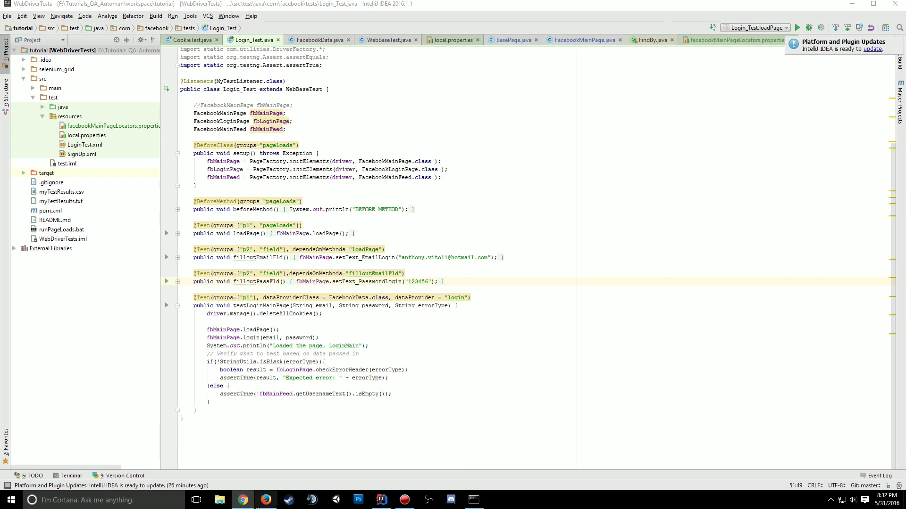
{"action": "left_click", "coordinate": [266, 500]}
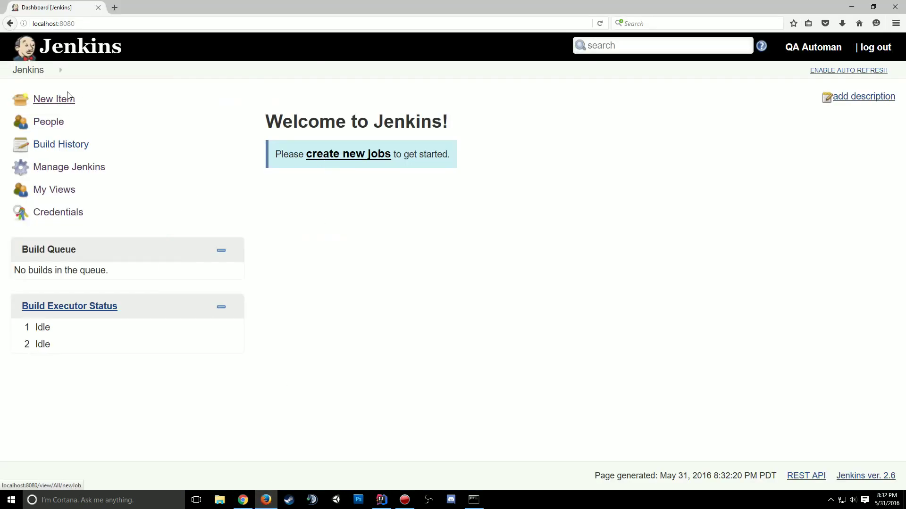
- Create a new Jenkins job named web-integration-tests as a Freestyle project
{"action": "left_click", "coordinate": [345, 154]}
{"action": "left_click", "coordinate": [247, 137]}
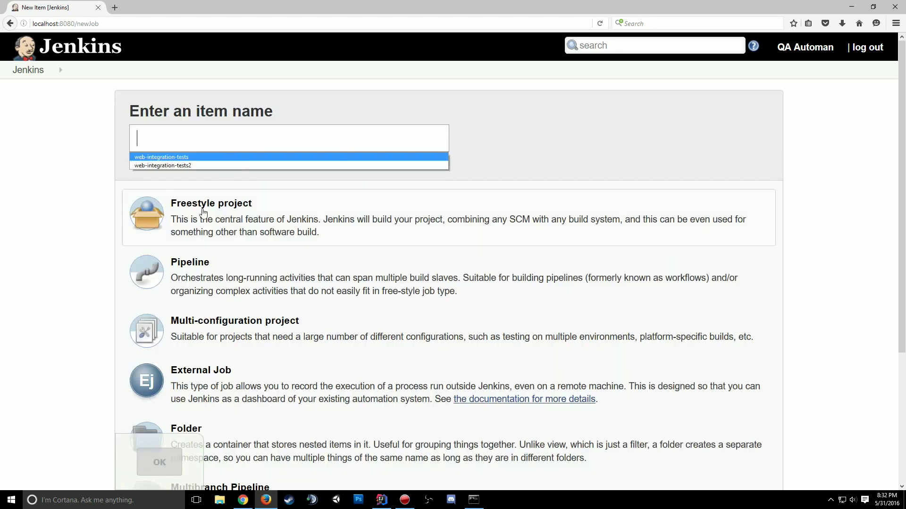
{"action": "left_click", "coordinate": [202, 211]}
{"action": "left_click", "coordinate": [214, 140]}
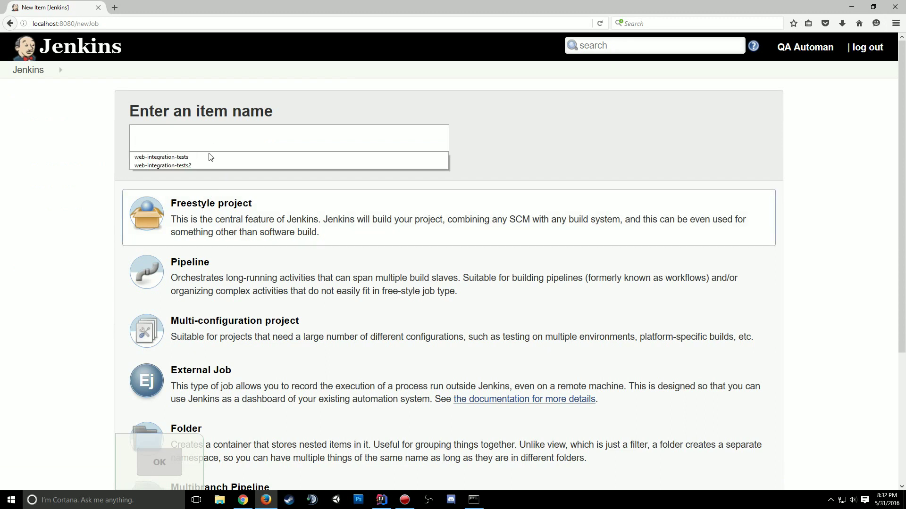
{"action": "left_click", "coordinate": [208, 157]}
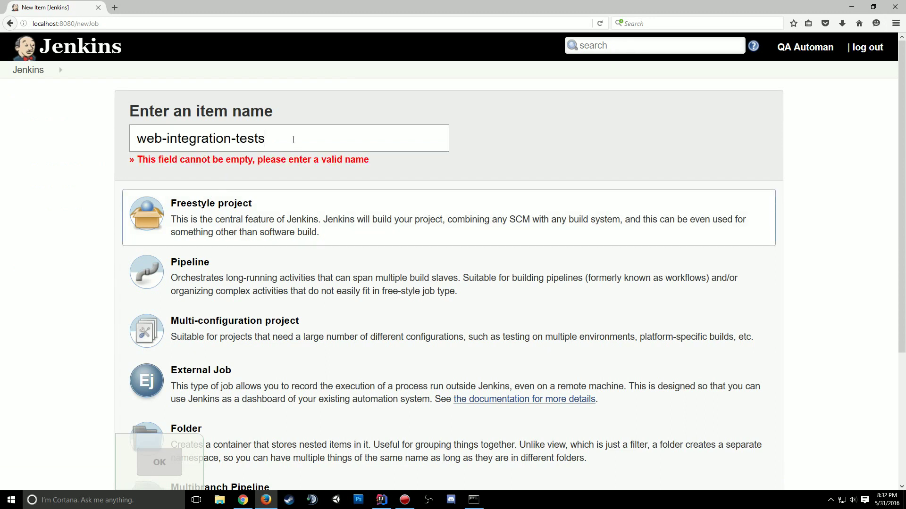
{"action": "left_click", "coordinate": [348, 137]}
{"action": "left_click", "coordinate": [215, 216]}
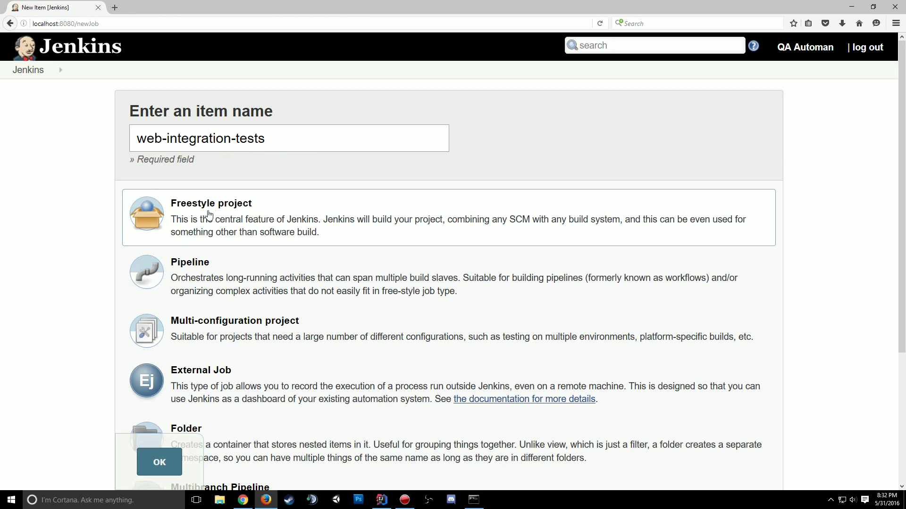
{"action": "scroll", "coordinate": [210, 211], "scroll_direction": "down", "scroll_amount": 3}
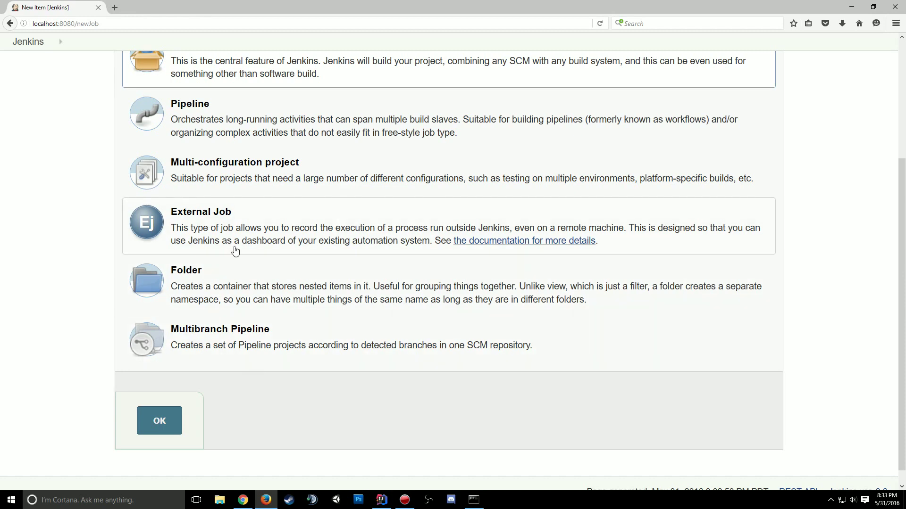
{"action": "scroll", "coordinate": [291, 204], "scroll_direction": "up", "scroll_amount": 1}
{"action": "scroll", "coordinate": [292, 204], "scroll_direction": "up", "scroll_amount": 2}
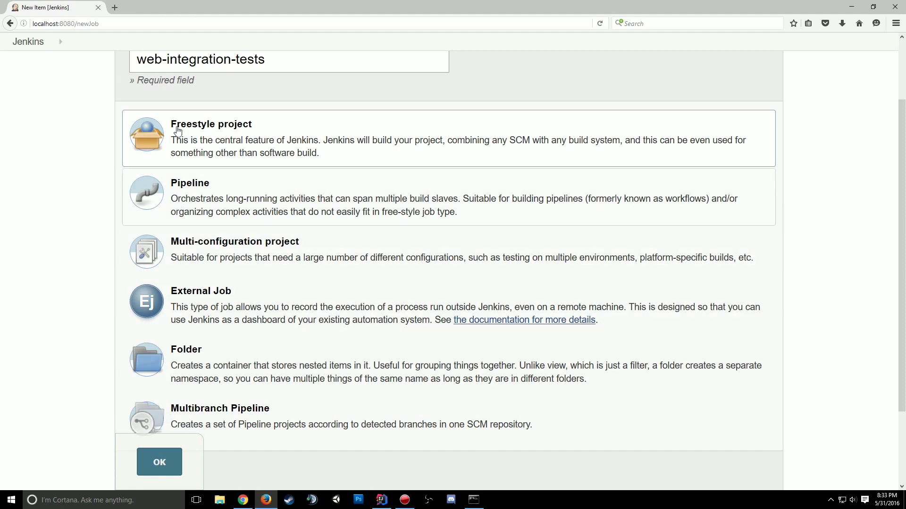
{"action": "left_click", "coordinate": [168, 467]}
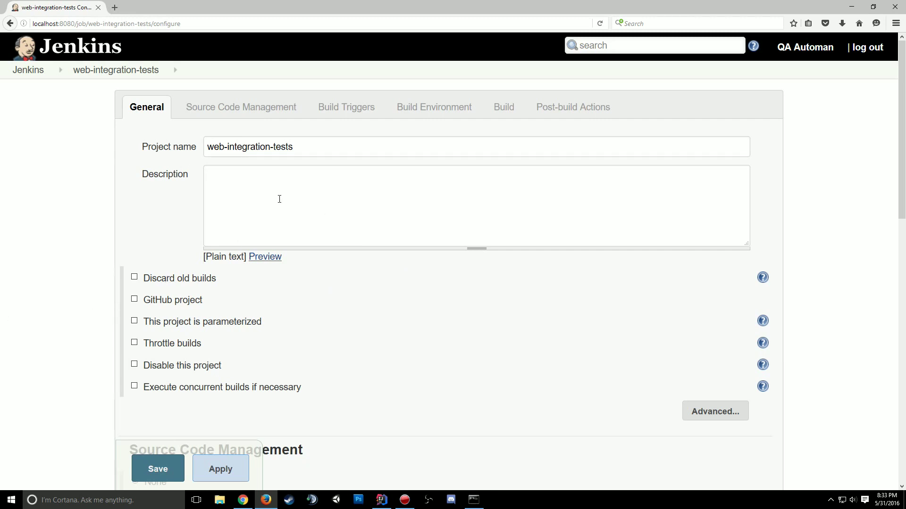
- Look through the web-integration-tests configuration sections, from General and Source Code Management to Build and Post-build Actions
{"action": "scroll", "coordinate": [261, 173], "scroll_direction": "down", "scroll_amount": 10}
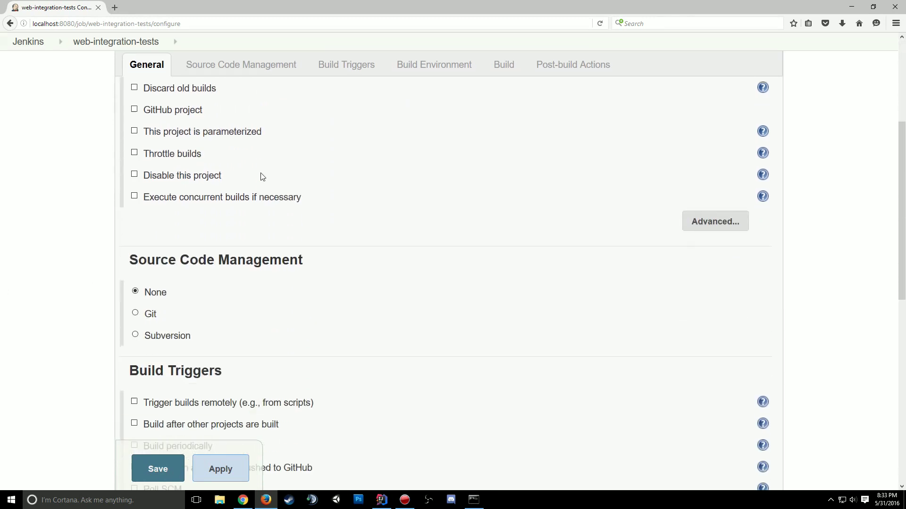
{"action": "scroll", "coordinate": [360, 294], "scroll_direction": "up", "scroll_amount": 10}
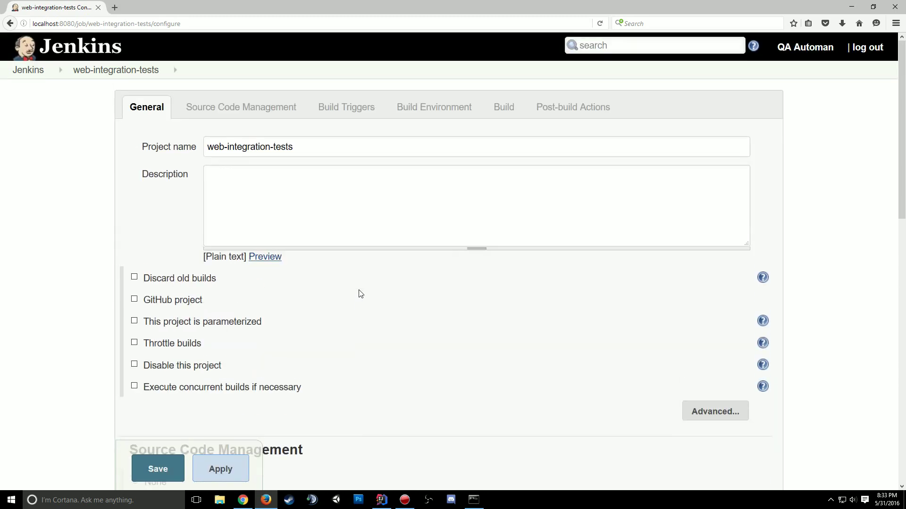
{"action": "left_click", "coordinate": [219, 111]}
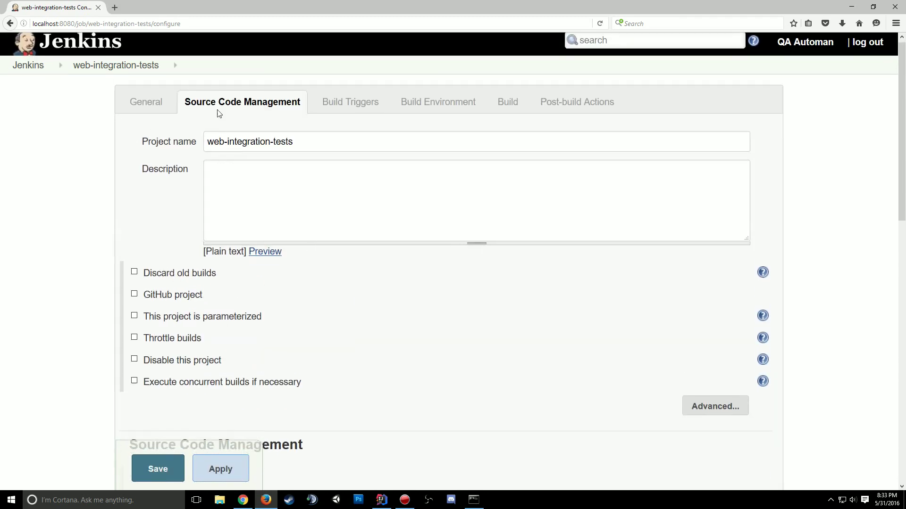
{"action": "left_click", "coordinate": [337, 75]}
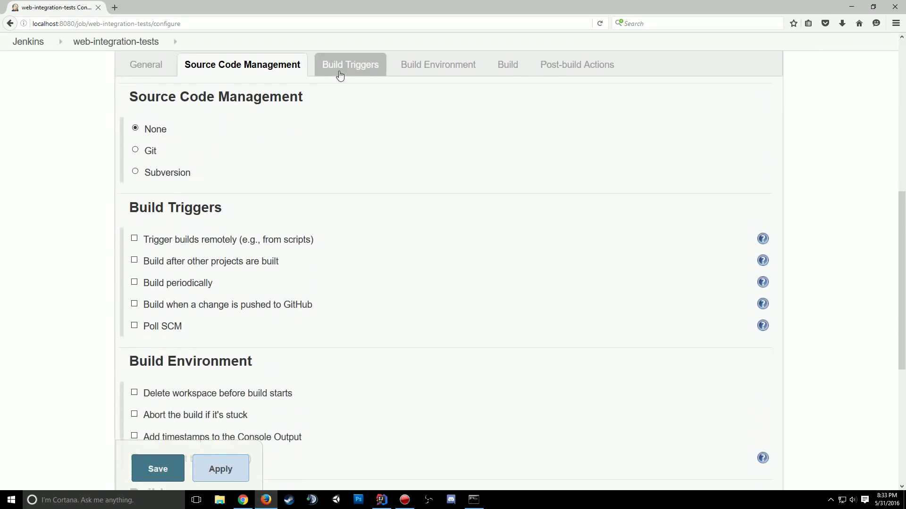
{"action": "left_click", "coordinate": [423, 70]}
{"action": "left_click", "coordinate": [510, 72]}
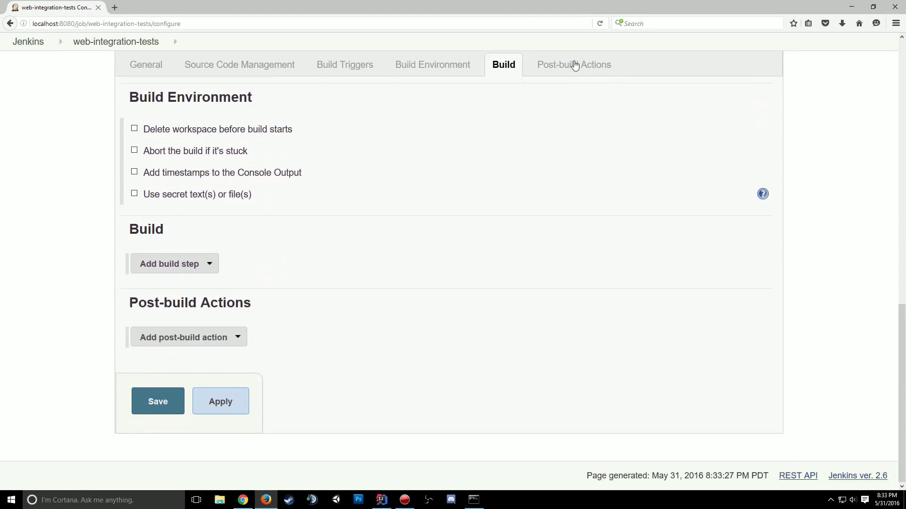
{"action": "left_click", "coordinate": [575, 66]}
{"action": "left_click", "coordinate": [157, 69]}
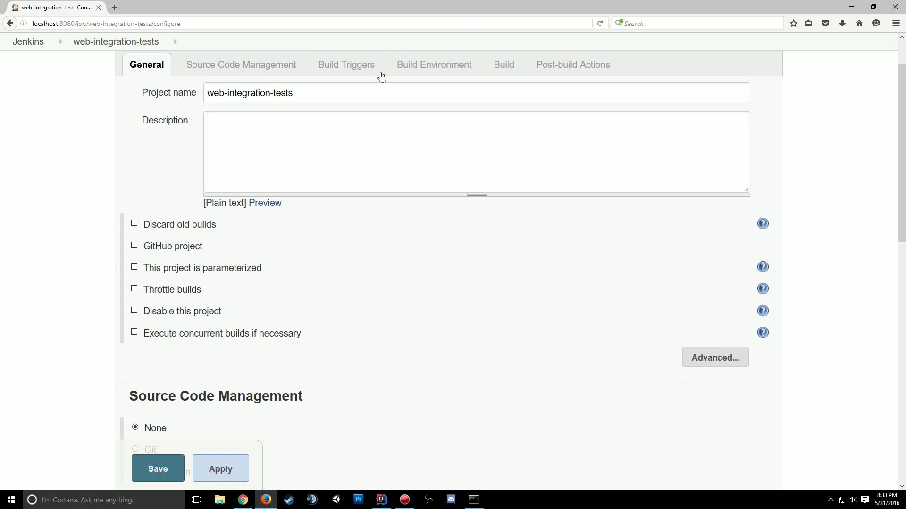
{"action": "left_click", "coordinate": [263, 65]}
{"action": "left_click", "coordinate": [346, 68]}
{"action": "left_click", "coordinate": [518, 66]}
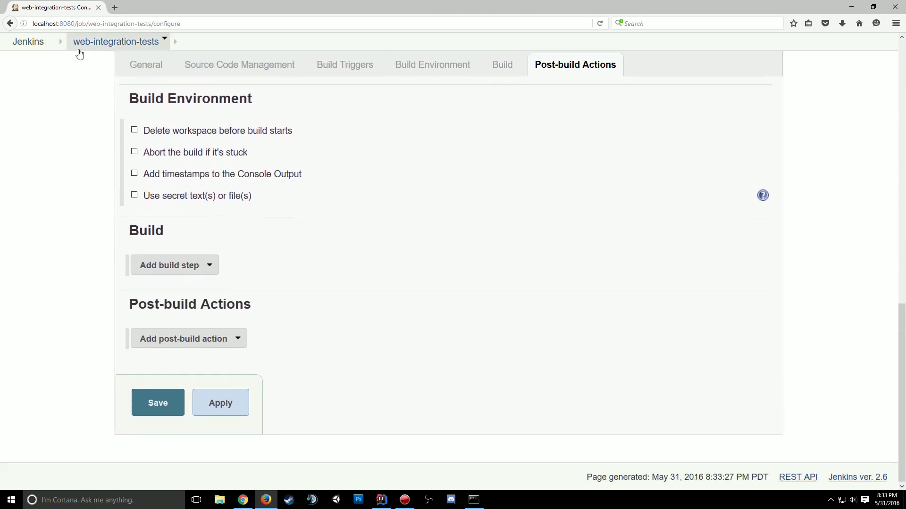
{"action": "left_click", "coordinate": [145, 64]}
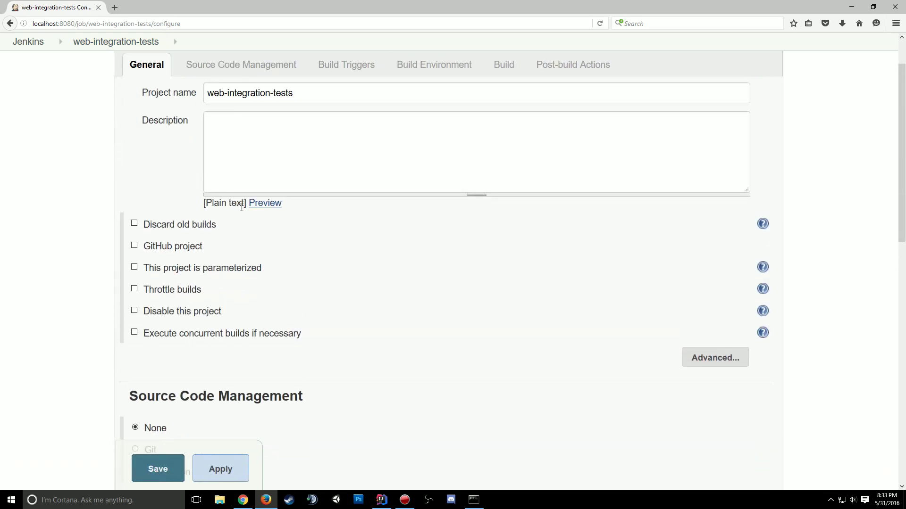
{"action": "scroll", "coordinate": [140, 255], "scroll_direction": "down", "scroll_amount": 1}
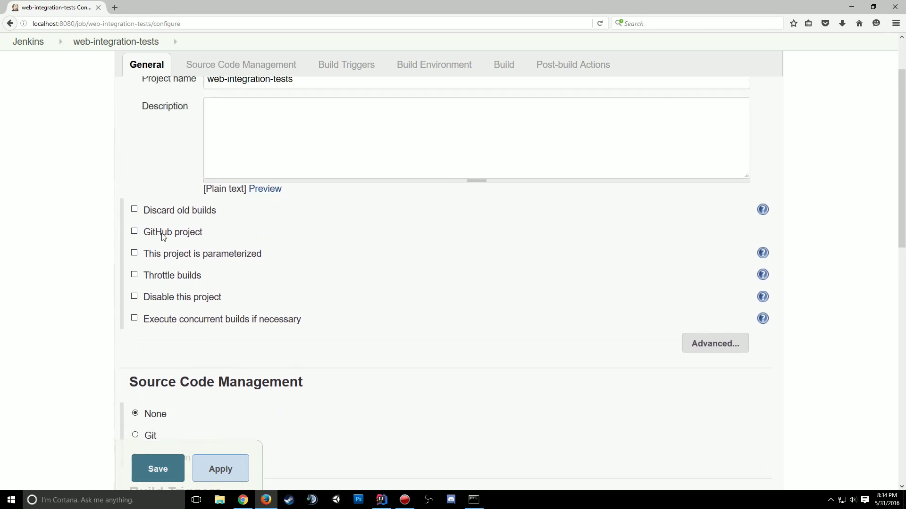
{"action": "scroll", "coordinate": [199, 250], "scroll_direction": "up", "scroll_amount": 3}
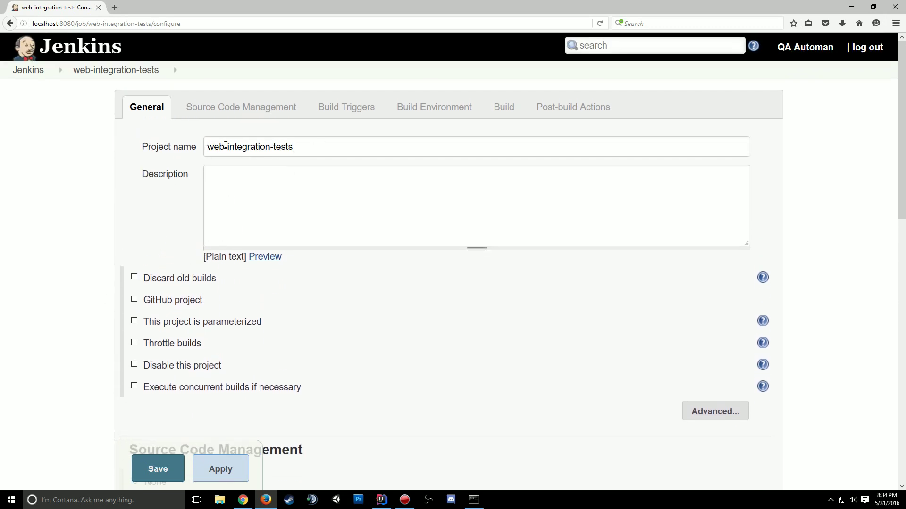
- Examine the project name web-integration-tests and the matching job name in the page address
{"action": "double_click", "coordinate": [226, 146]}
{"action": "left_click", "coordinate": [227, 149]}
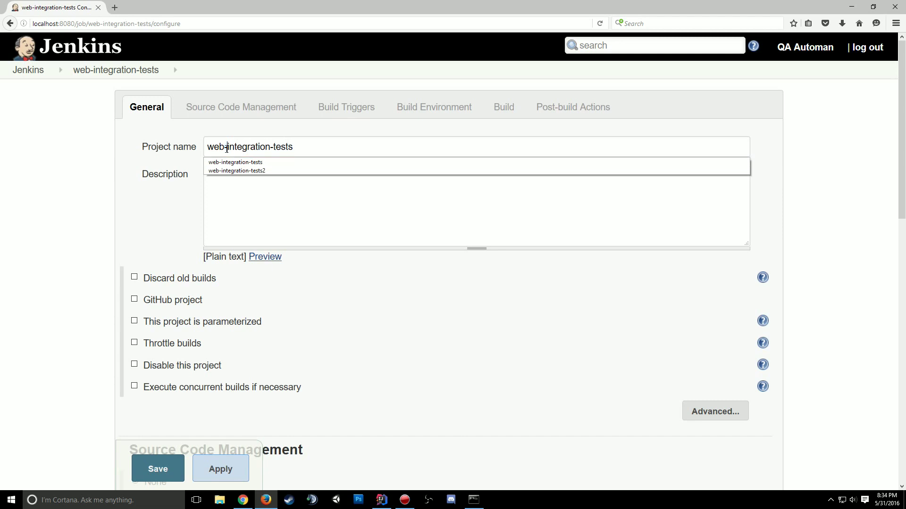
{"action": "left_click_drag", "start_coordinate": [226, 148], "coordinate": [224, 153]}
{"action": "key", "text": "BackSpace"}
{"action": "left_click", "coordinate": [129, 23]}
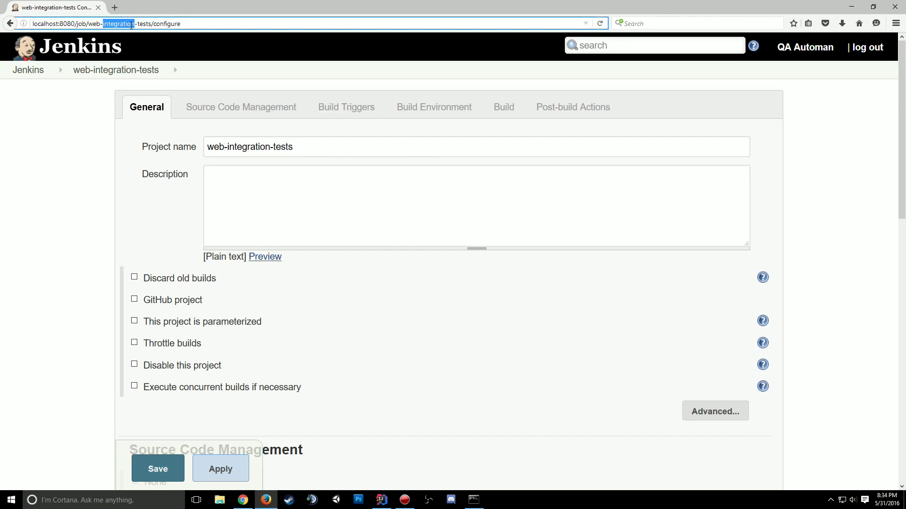
{"action": "left_click", "coordinate": [93, 25]}
{"action": "left_click_drag", "start_coordinate": [87, 24], "coordinate": [152, 23]}
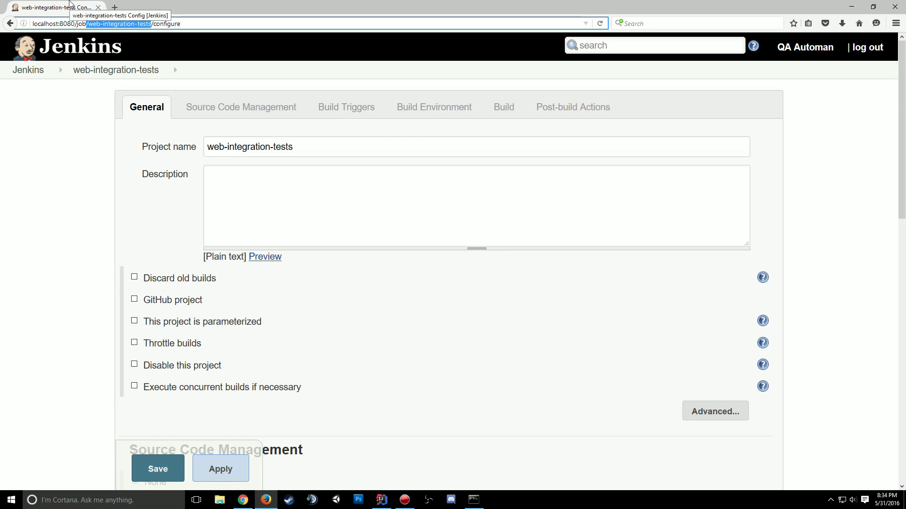
{"action": "left_click", "coordinate": [236, 206]}
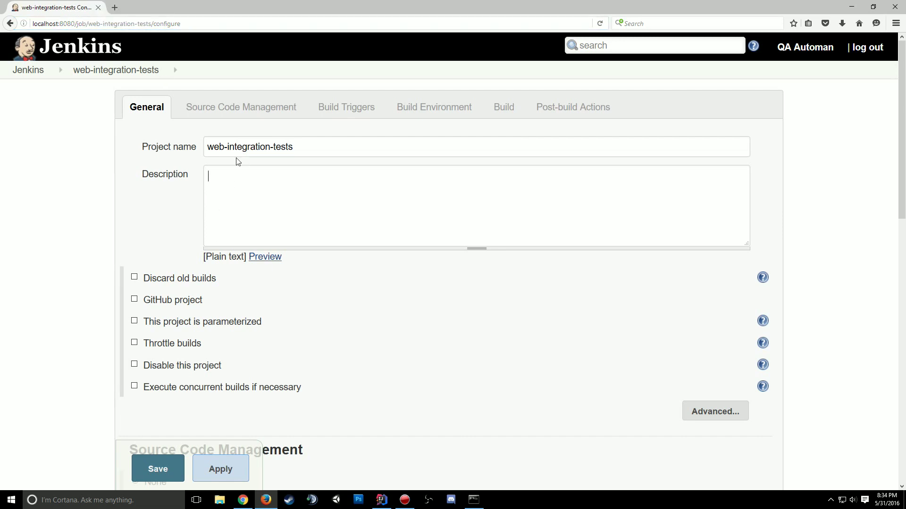
- Enable discarding of old builds with Log Rotation, keeping builds for 14 days and at most 50 builds
{"action": "scroll", "coordinate": [255, 207], "scroll_direction": "down", "scroll_amount": 3}
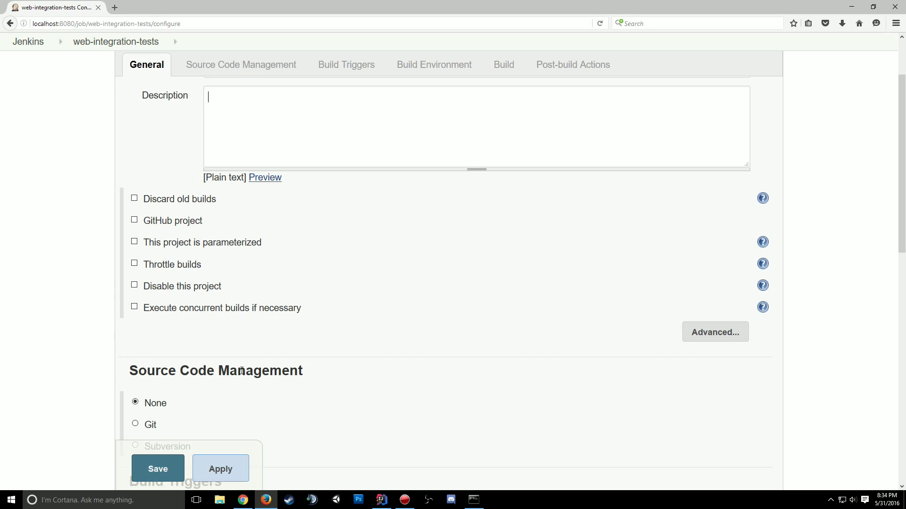
{"action": "left_click", "coordinate": [135, 199]}
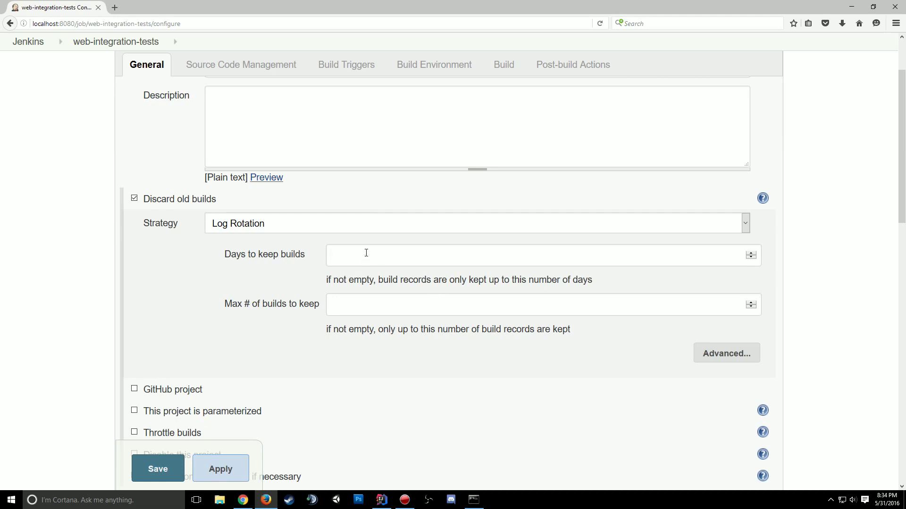
{"action": "type", "text": "14"}
{"action": "type", "text": "50"}
{"action": "scroll", "coordinate": [393, 263], "scroll_direction": "down", "scroll_amount": 5}
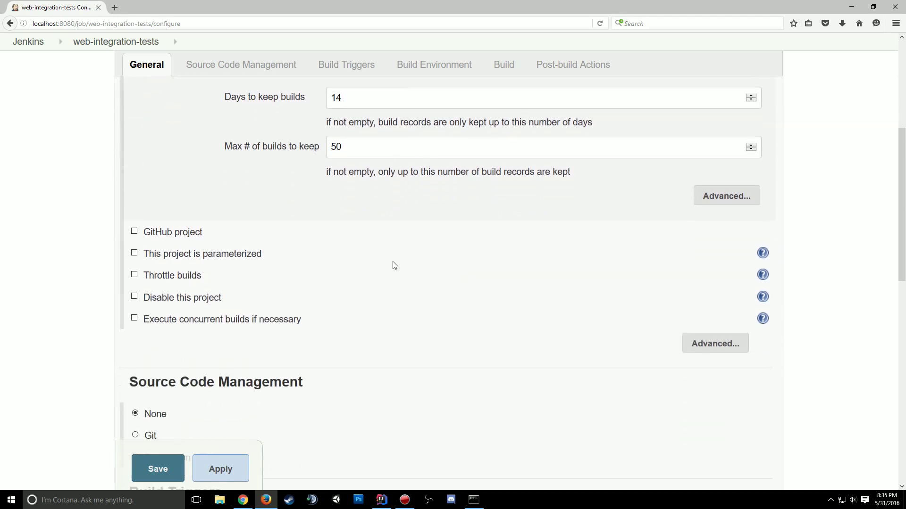
{"action": "scroll", "coordinate": [394, 255], "scroll_direction": "up", "scroll_amount": 5}
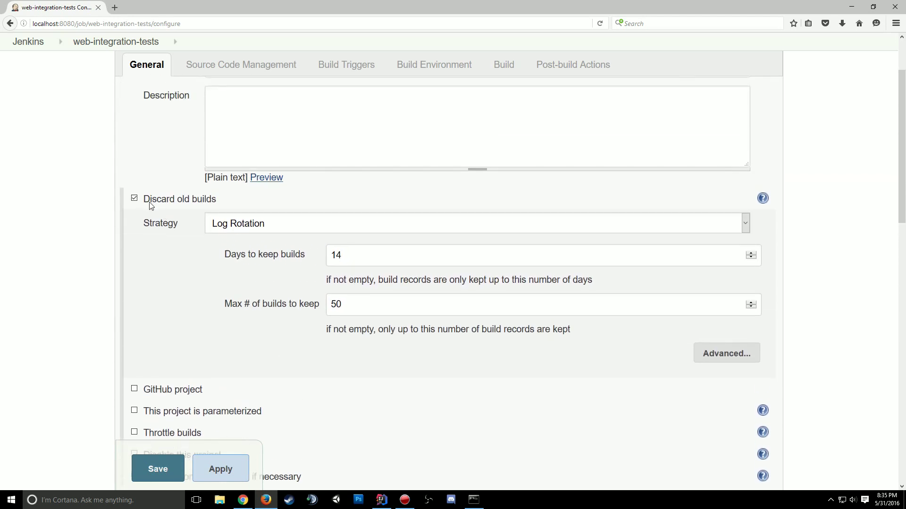
- Choose Git as the job's source code management and check the available repository credentials
{"action": "scroll", "coordinate": [178, 212], "scroll_direction": "down", "scroll_amount": 10}
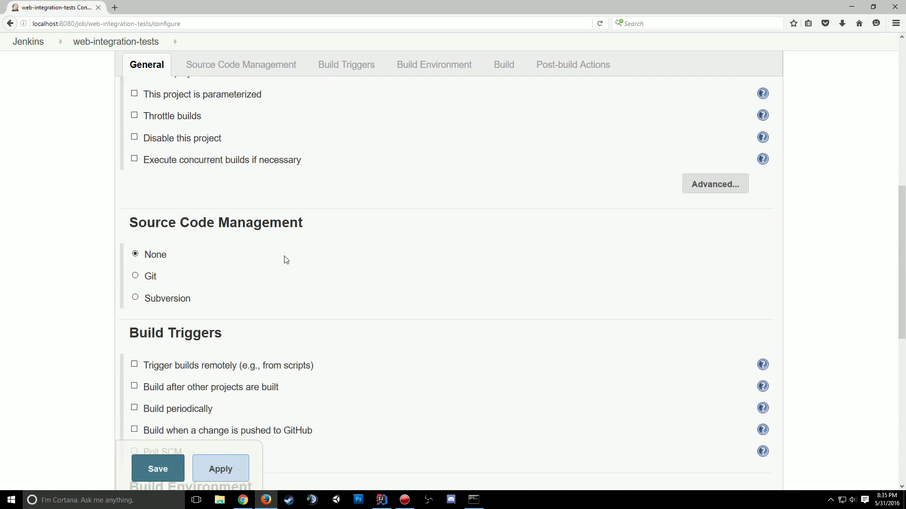
{"action": "scroll", "coordinate": [285, 259], "scroll_direction": "up", "scroll_amount": 3}
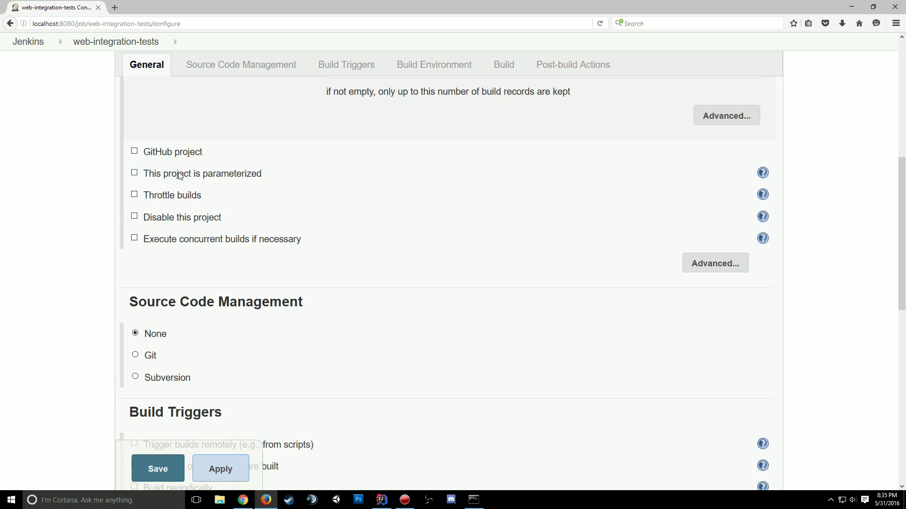
{"action": "scroll", "coordinate": [238, 181], "scroll_direction": "down", "scroll_amount": 5}
{"action": "scroll", "coordinate": [239, 185], "scroll_direction": "up", "scroll_amount": 3}
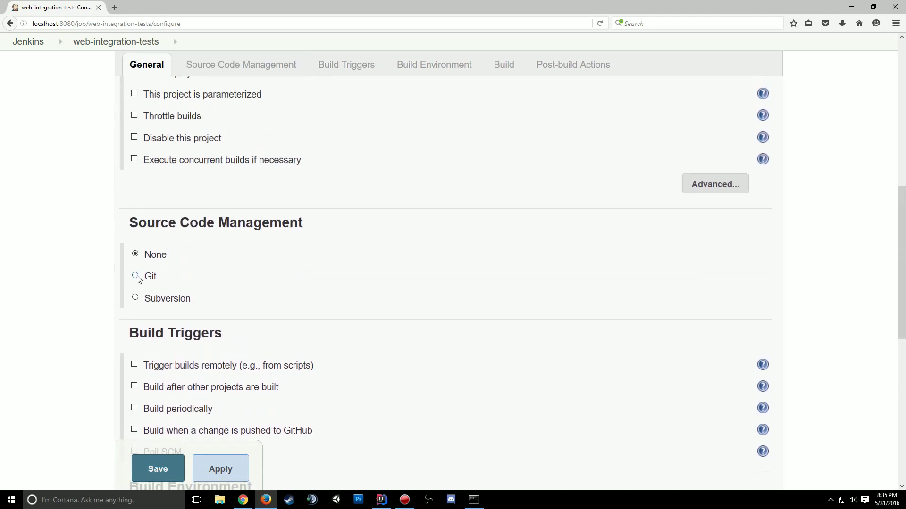
{"action": "left_click", "coordinate": [135, 277]}
{"action": "scroll", "coordinate": [216, 239], "scroll_direction": "down", "scroll_amount": 3}
{"action": "left_click", "coordinate": [359, 199]}
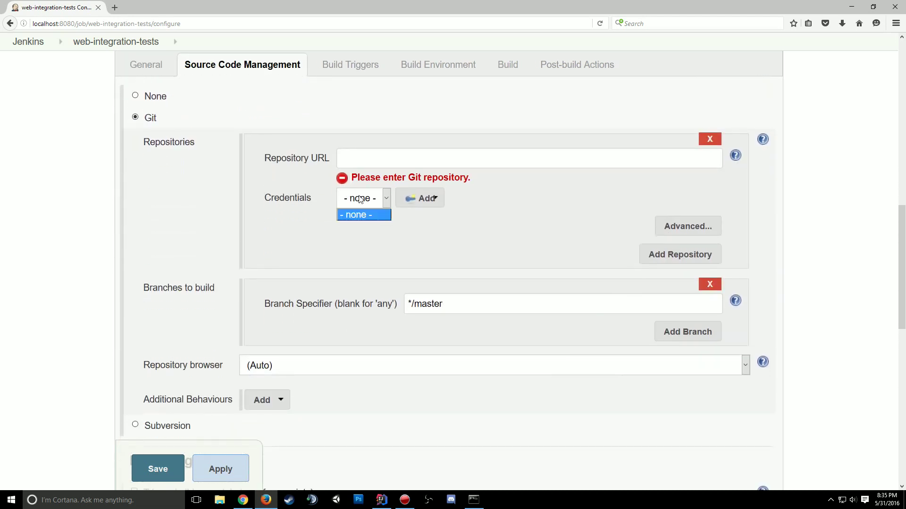
{"action": "left_click", "coordinate": [362, 206]}
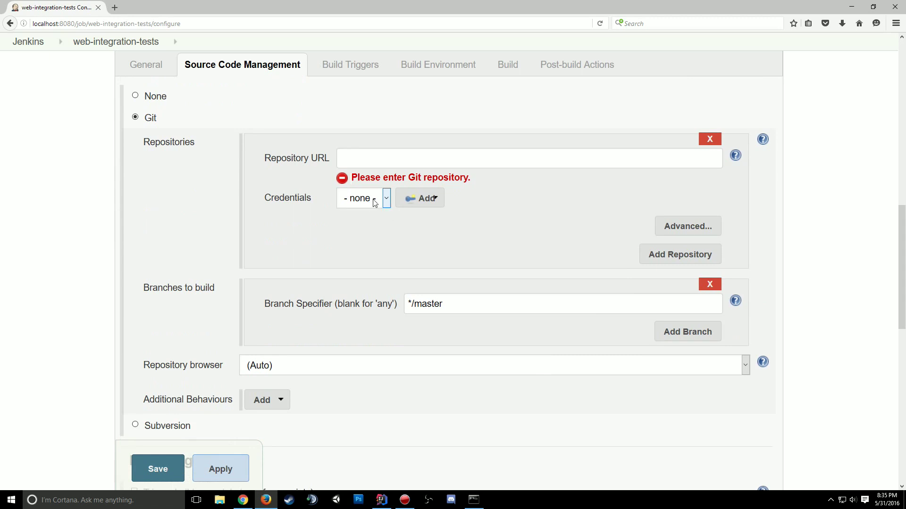
{"action": "left_click", "coordinate": [362, 162]}
{"action": "key", "text": "alt+Tab"}
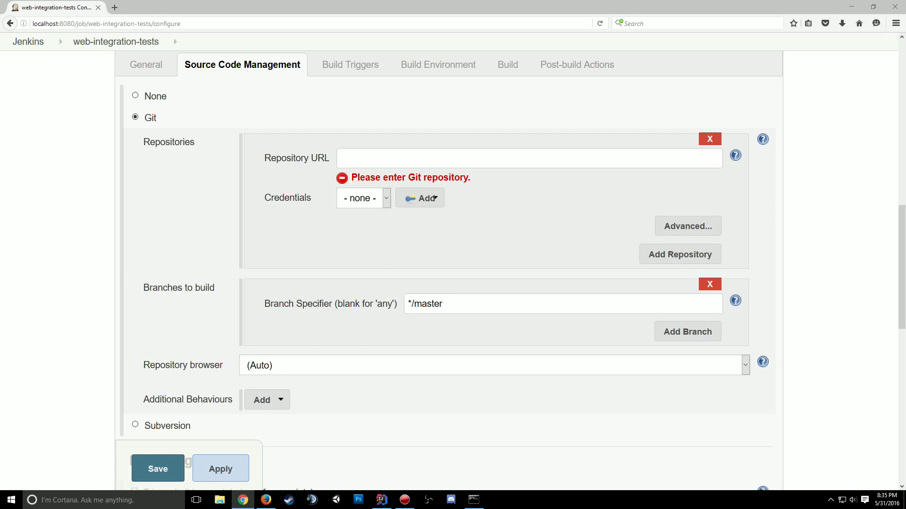
{"action": "left_click", "coordinate": [359, 157]}
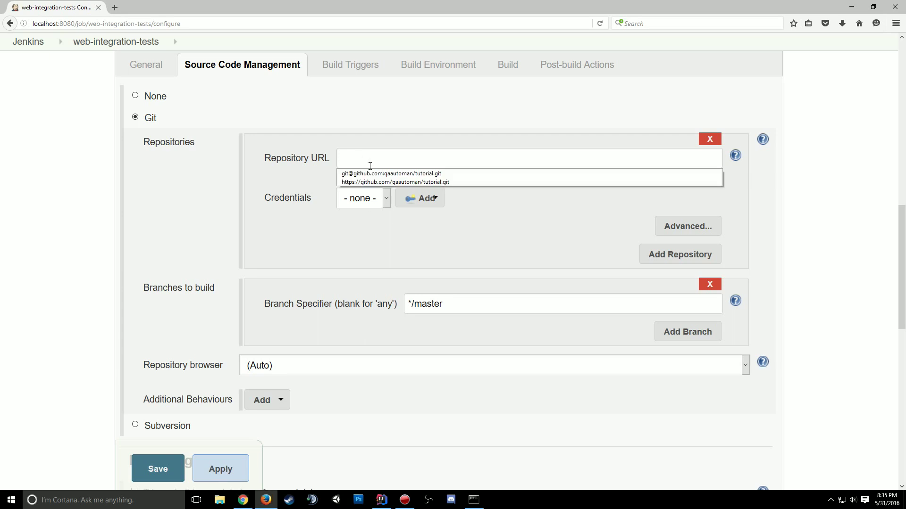
{"action": "left_click", "coordinate": [396, 173]}
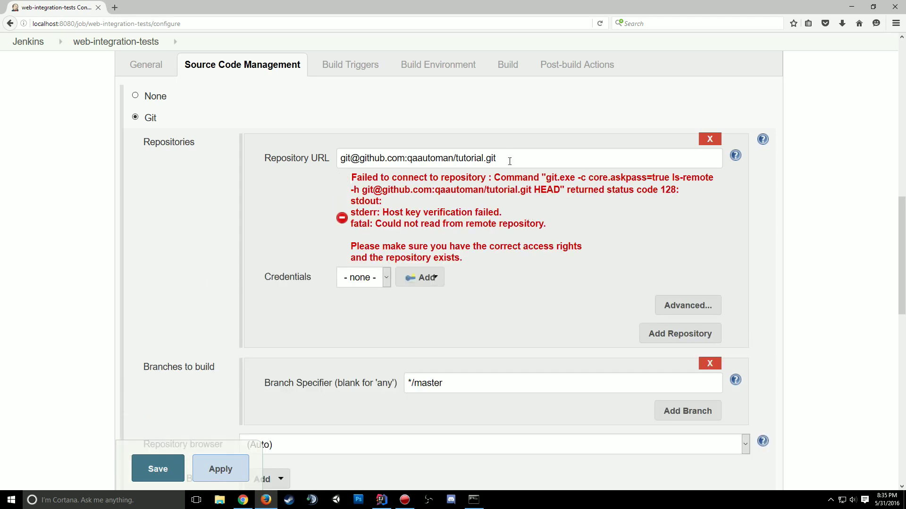
{"action": "left_click_drag", "start_coordinate": [510, 161], "coordinate": [266, 156]}
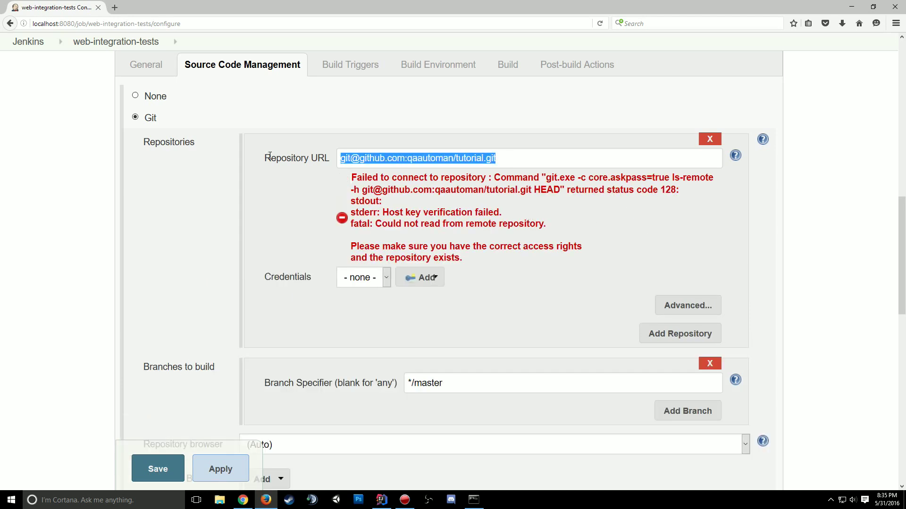
{"action": "type", "text": "ht"}
{"action": "left_click", "coordinate": [403, 177]}
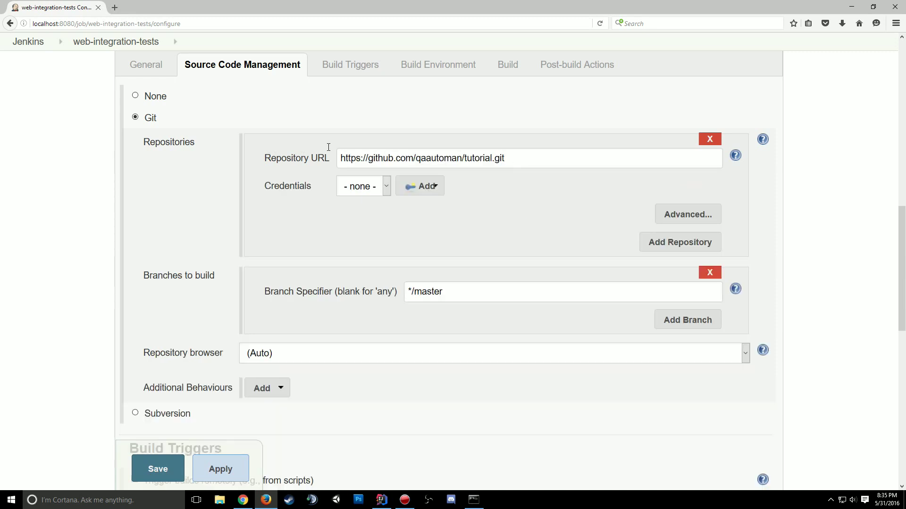
{"action": "key", "text": "alt+Tab"}
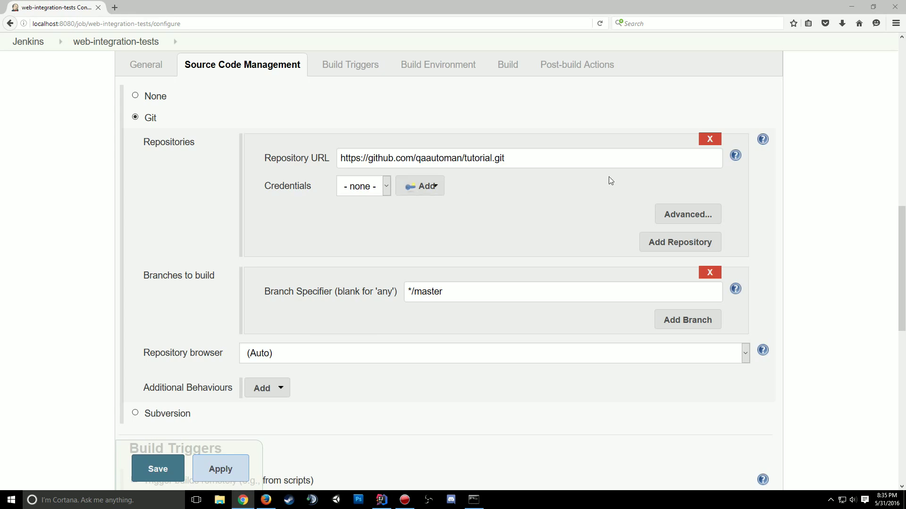
{"action": "key", "text": "alt+Tab"}
- Expand the repository's advanced settings and set the branch specifier to origin/master
{"action": "left_click", "coordinate": [682, 208]}
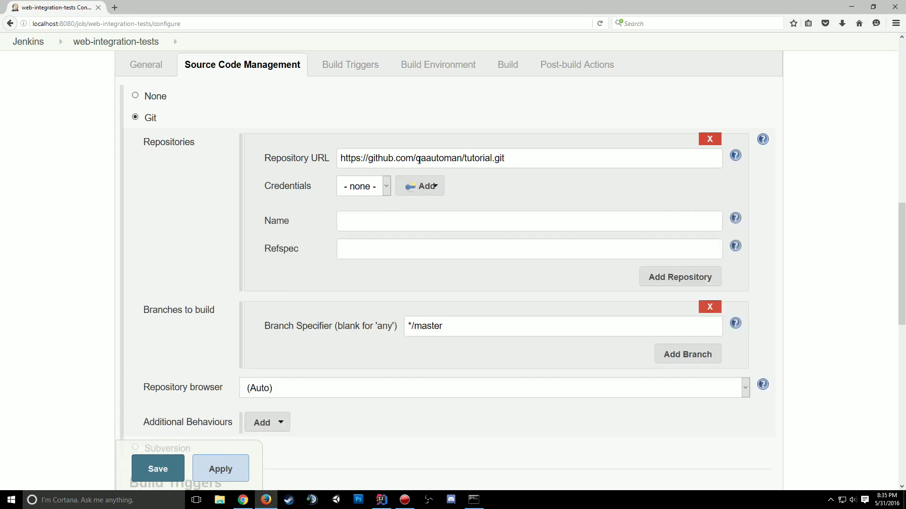
{"action": "scroll", "coordinate": [415, 236], "scroll_direction": "down", "scroll_amount": 5}
{"action": "scroll", "coordinate": [414, 236], "scroll_direction": "up", "scroll_amount": 4}
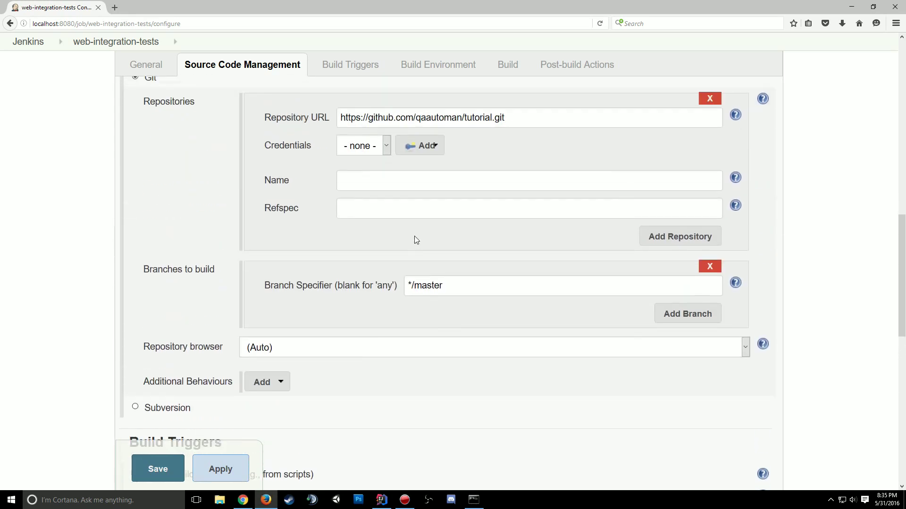
{"action": "left_click", "coordinate": [442, 288]}
{"action": "key", "text": "BackSpace"}
{"action": "type", "text": "origin"}
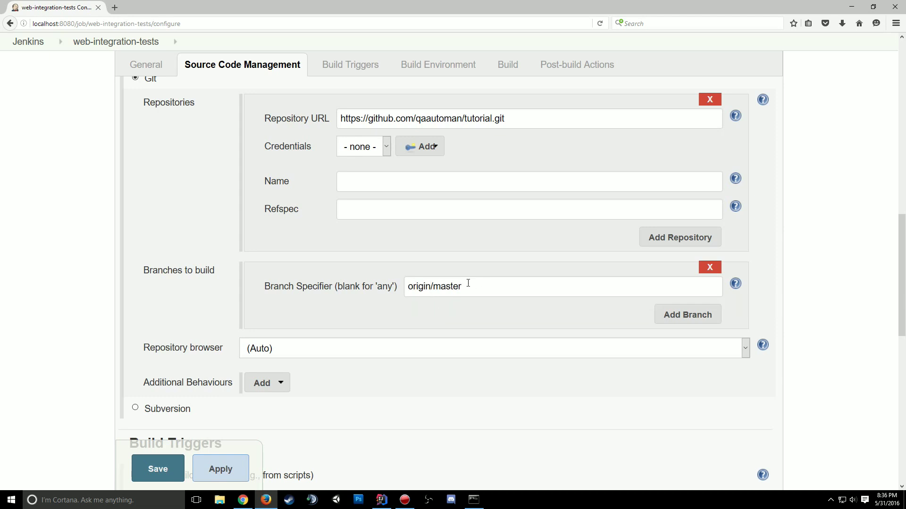
{"action": "scroll", "coordinate": [464, 284], "scroll_direction": "down", "scroll_amount": 3}
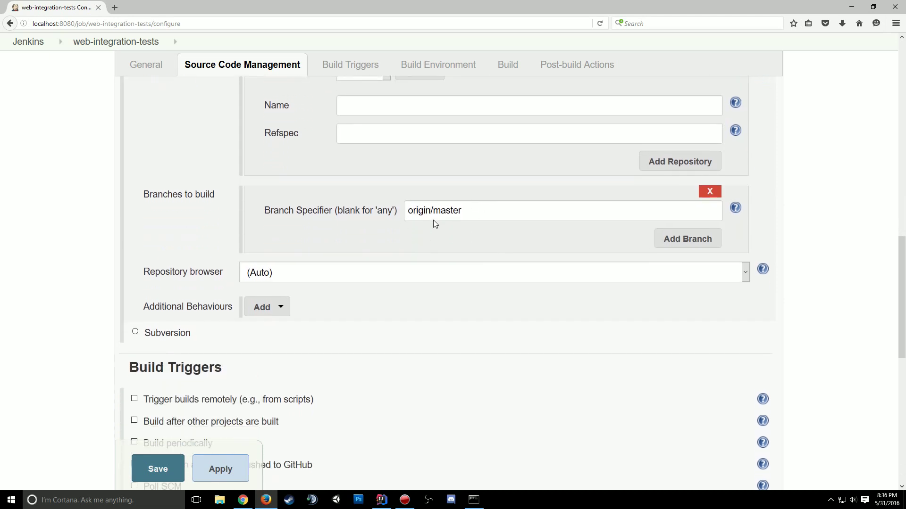
{"action": "left_click", "coordinate": [427, 215]}
{"action": "key", "text": "ctrl+a"}
- Try the Build periodically trigger with the schedule H * * * *, replace the H with *, and disable the trigger again
{"action": "scroll", "coordinate": [472, 254], "scroll_direction": "down", "scroll_amount": 9}
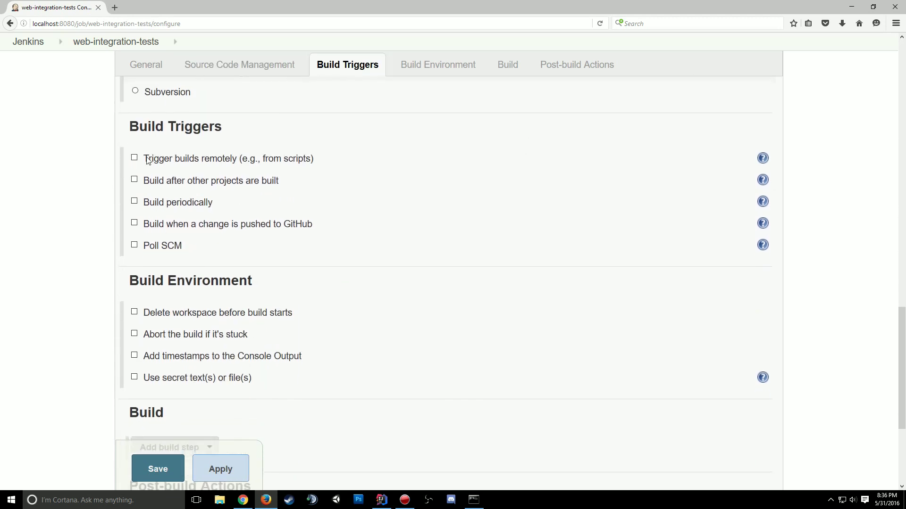
{"action": "left_click", "coordinate": [133, 202]}
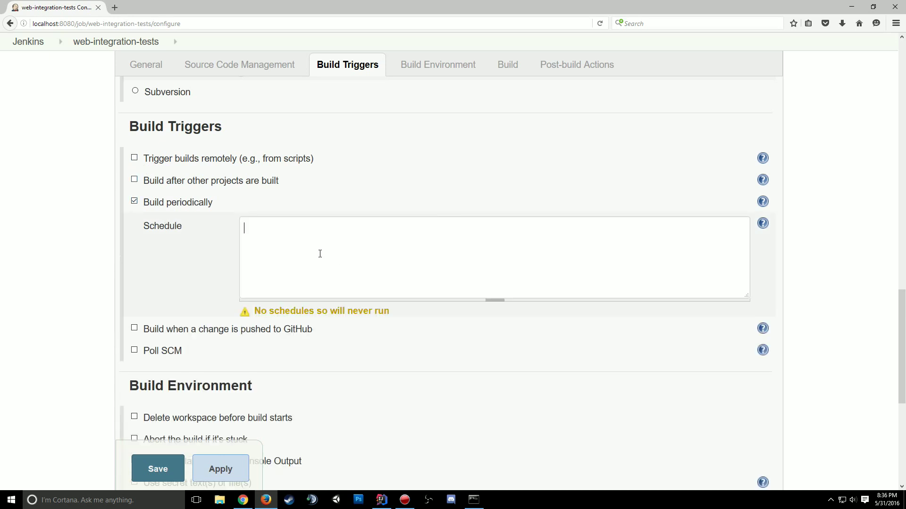
{"action": "type", "text": "HH * * * *"}
{"action": "triple_click", "coordinate": [527, 350]}
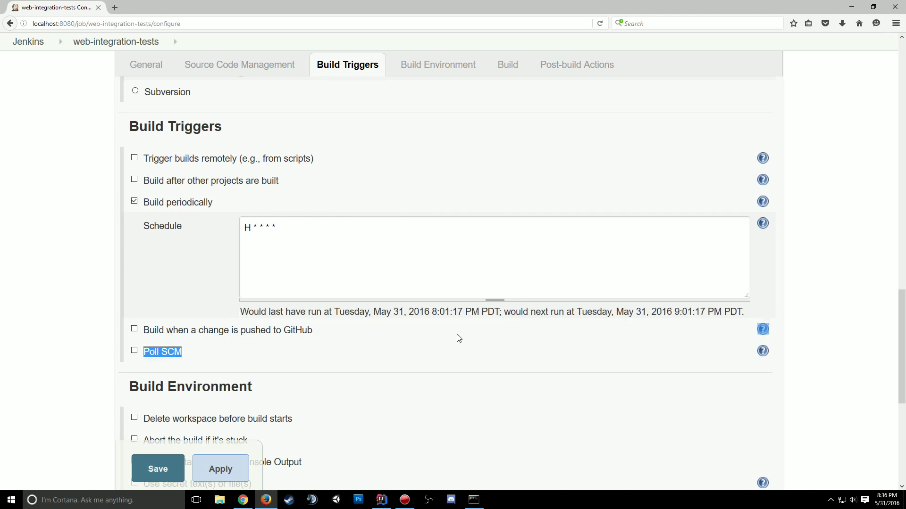
{"action": "left_click", "coordinate": [247, 226]}
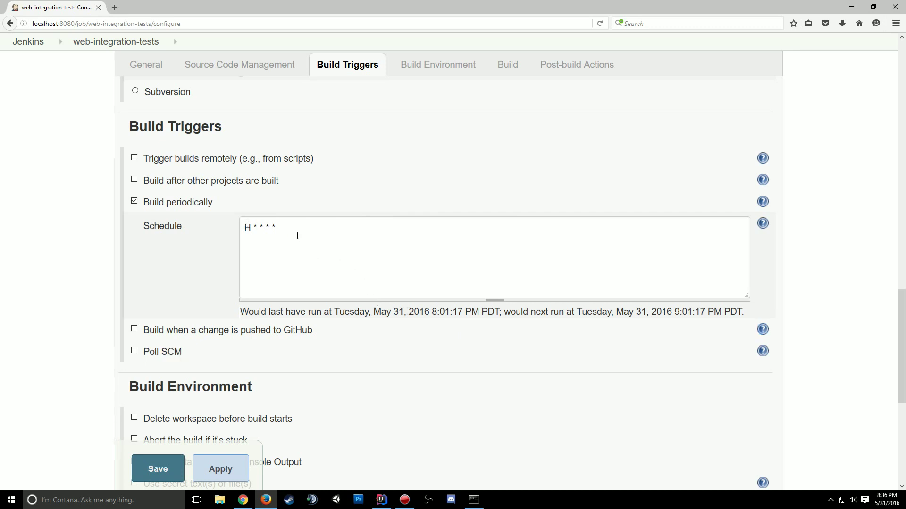
{"action": "key", "text": "Delete"}
{"action": "type", "text": "*"}
{"action": "left_click", "coordinate": [135, 203]}
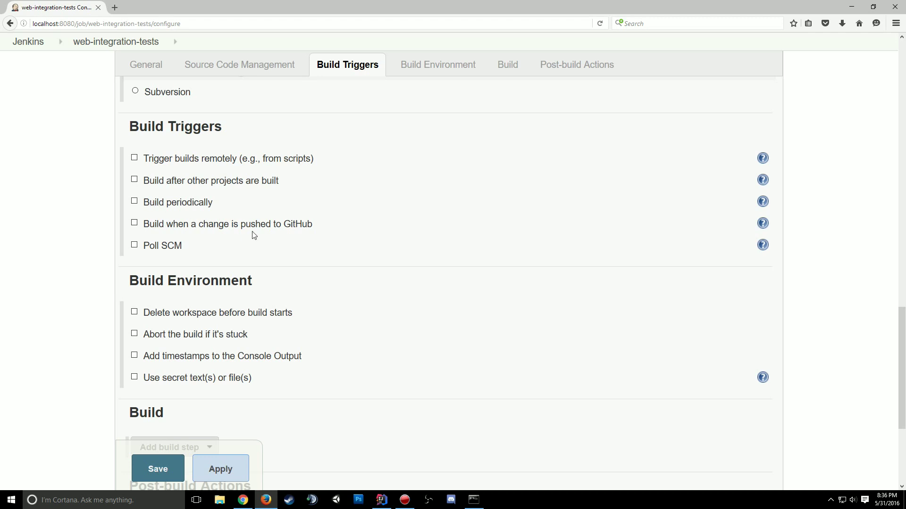
- Enable timestamps in the console output and add an Invoke top-level Maven targets build step
{"action": "scroll", "coordinate": [259, 228], "scroll_direction": "down", "scroll_amount": 3}
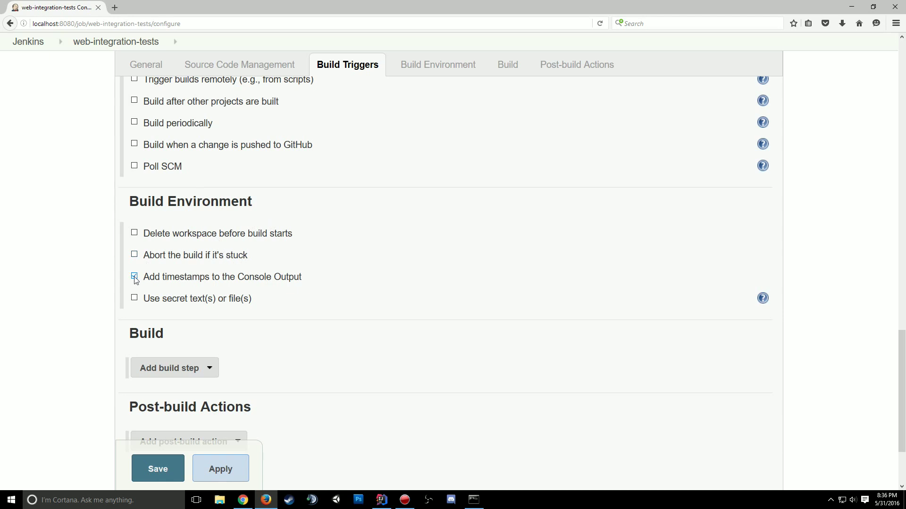
{"action": "scroll", "coordinate": [538, 256], "scroll_direction": "down", "scroll_amount": 3}
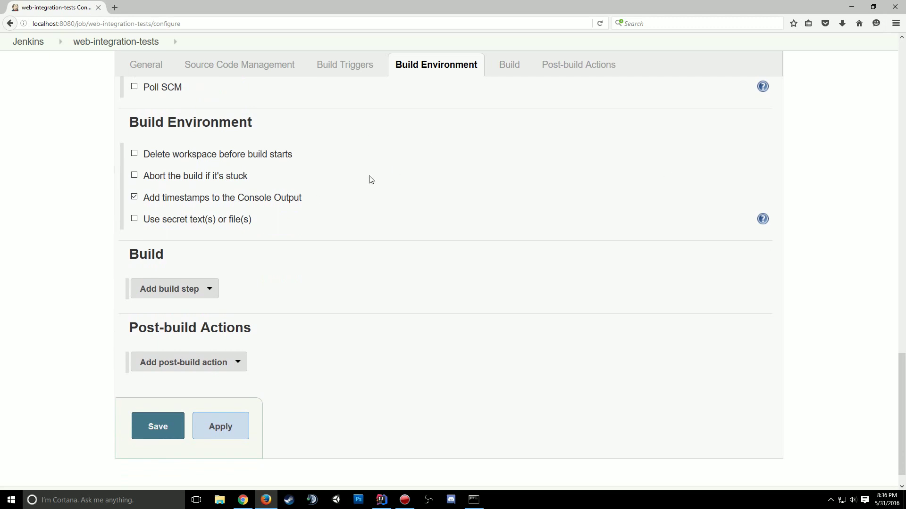
{"action": "scroll", "coordinate": [255, 184], "scroll_direction": "down", "scroll_amount": 1}
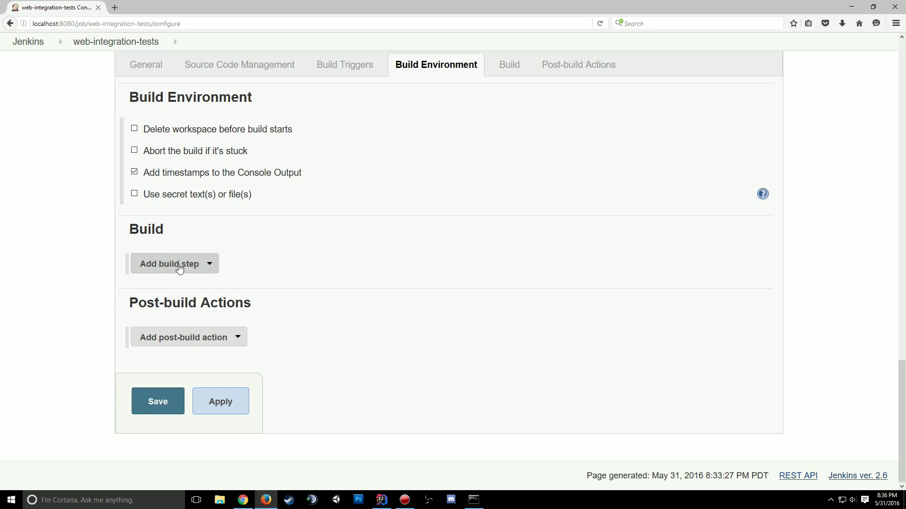
{"action": "left_click", "coordinate": [180, 264]}
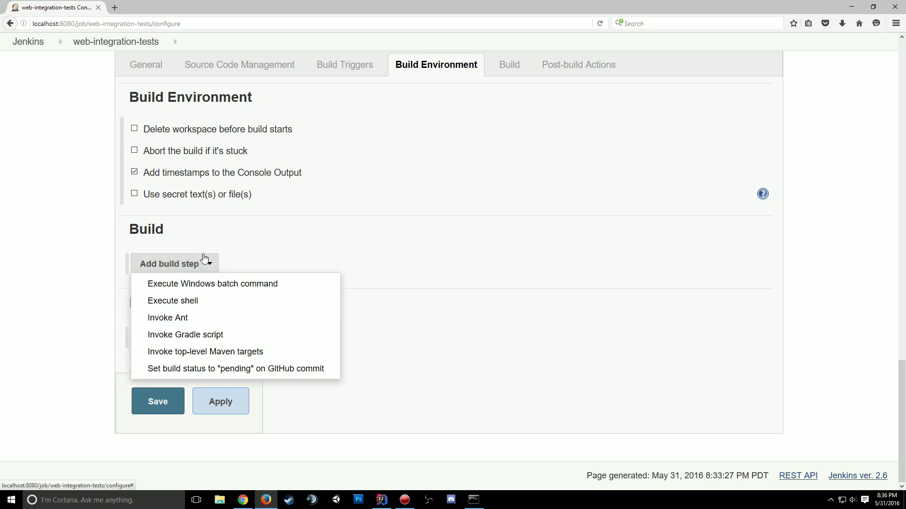
{"action": "left_click", "coordinate": [198, 356]}
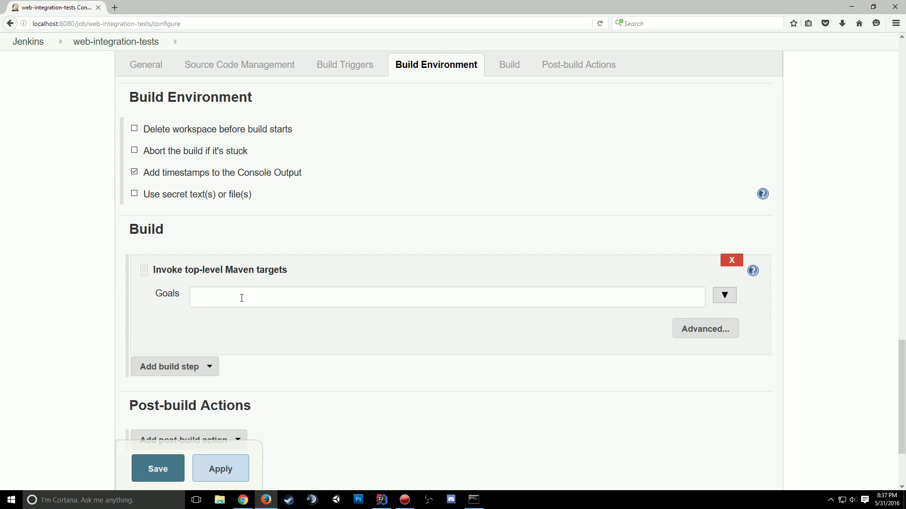
- Enter clean install -Dgroups as the goals of the Maven build step
{"action": "type", "text": "install"}
{"action": "key", "text": "BackSpace"}
{"action": "key", "text": "BackSpace"}
{"action": "key", "text": "BackSpace"}
{"action": "key", "text": "BackSpace"}
{"action": "key", "text": "BackSpace"}
{"action": "key", "text": "BackSpace"}
{"action": "key", "text": "BackSpace"}
{"action": "type", "text": "clean install -Dgroups"}
- Check the test groups in Login_Test.java in IntelliJ IDEA and set -Dgroups=pageLoads,p1,p2 in the Jenkins Maven goals
{"action": "left_click", "coordinate": [381, 500]}
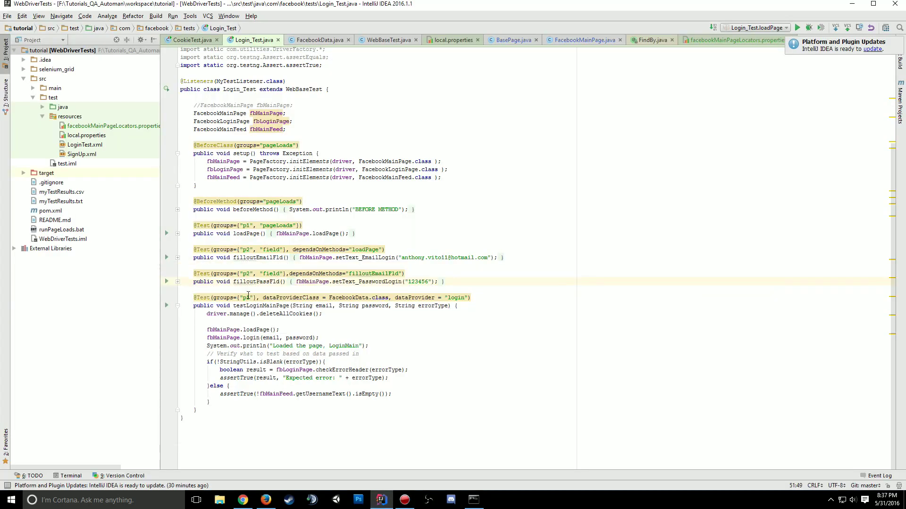
{"action": "scroll", "coordinate": [296, 158], "scroll_direction": "up", "scroll_amount": 1}
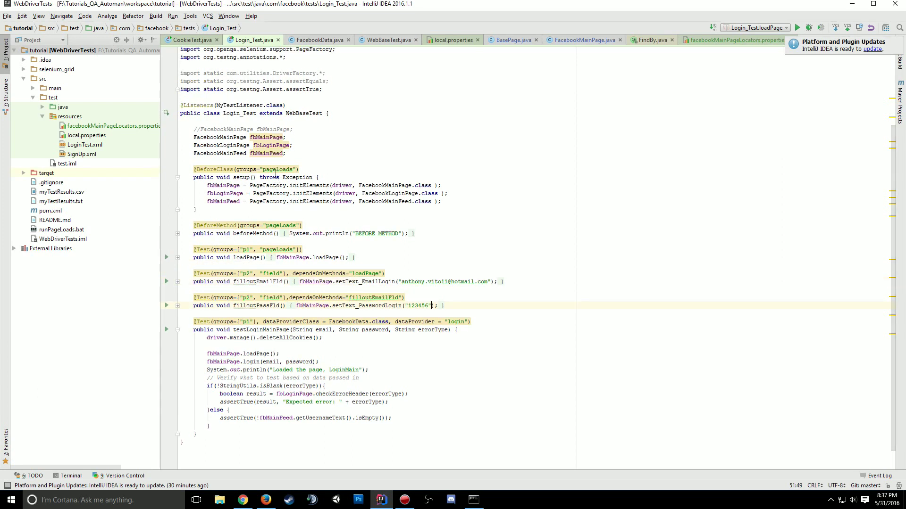
{"action": "mouse_move", "coordinate": [277, 224]}
{"action": "left_click", "coordinate": [266, 500]}
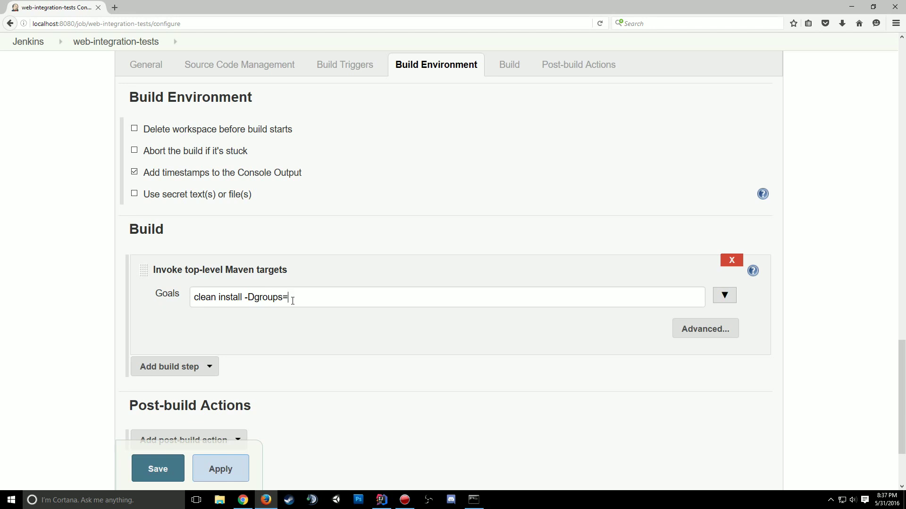
{"action": "type", "text": "pageLoads,p1,p2"}
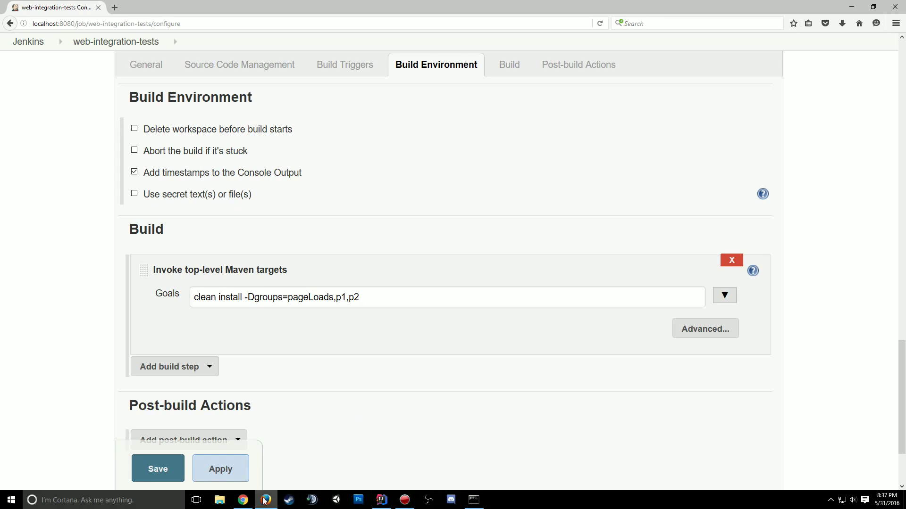
- Check local.properties in IntelliJ IDEA and append -DPropertyManager.file= to the Maven goals in Jenkins
{"action": "left_click", "coordinate": [381, 499]}
{"action": "left_click", "coordinate": [452, 40]}
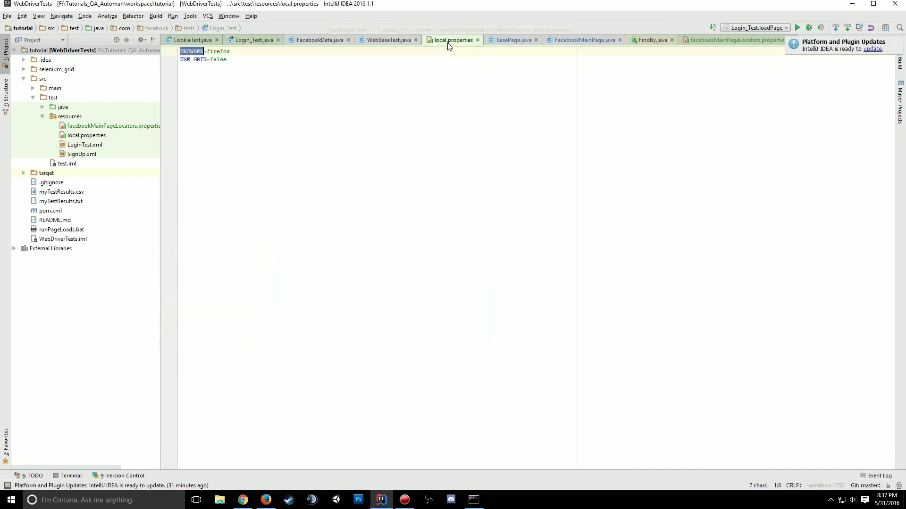
{"action": "left_click", "coordinate": [137, 125]}
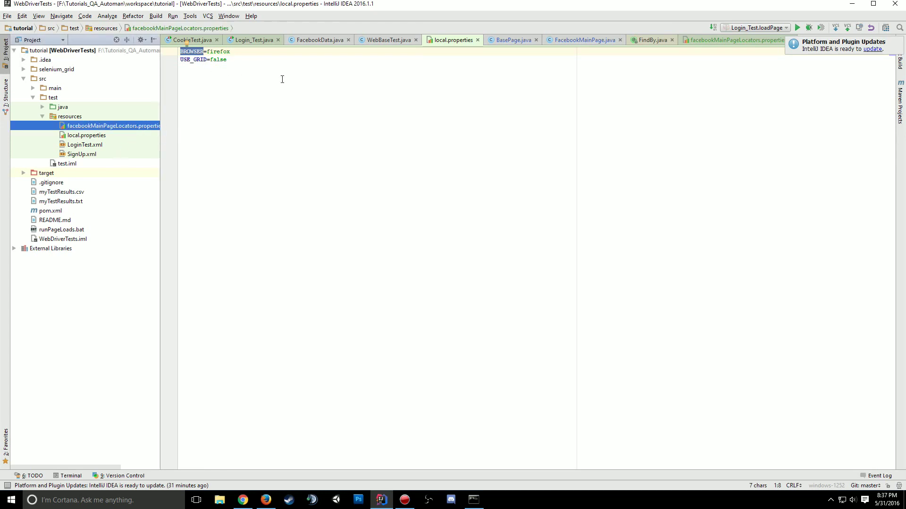
{"action": "left_click", "coordinate": [243, 500]}
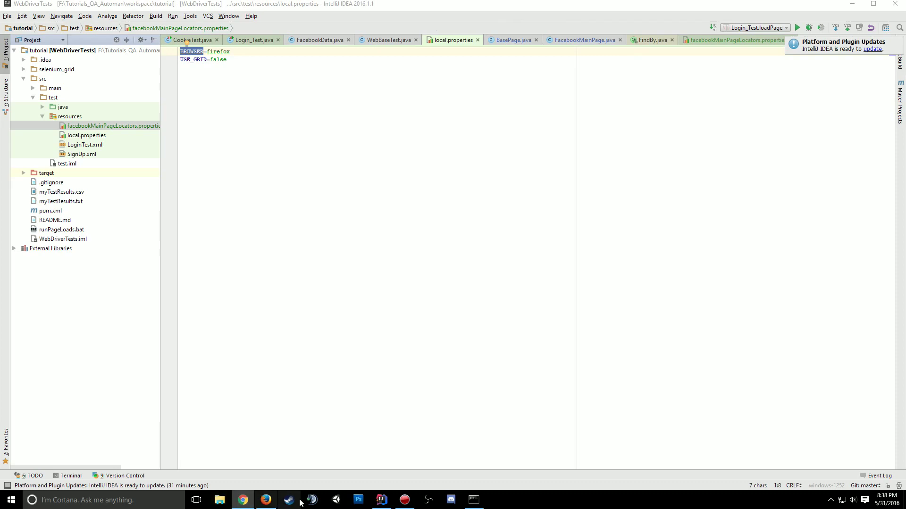
{"action": "left_click", "coordinate": [267, 501]}
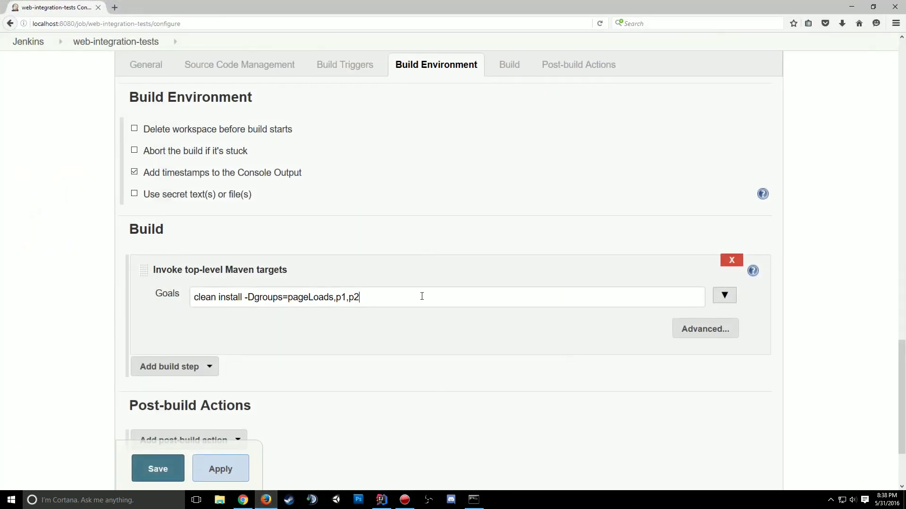
{"action": "type", "text": "DPropertyManager.file="}
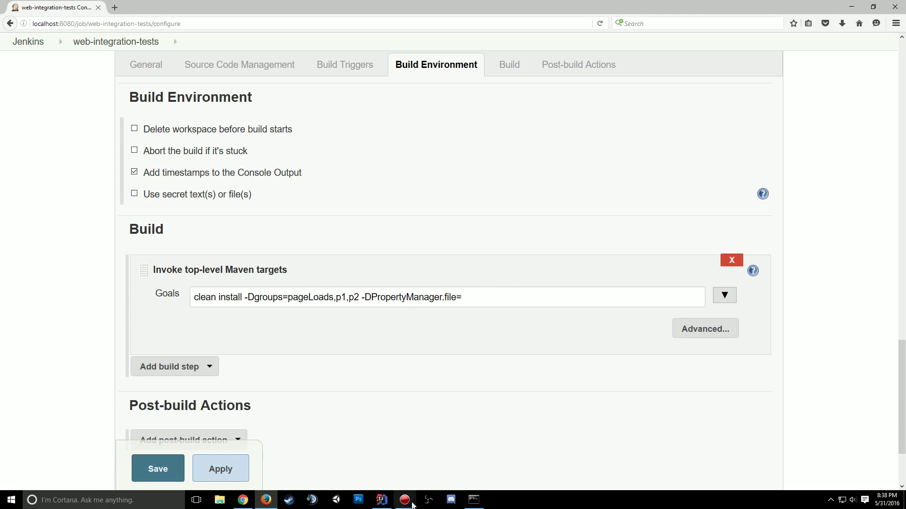
- Switch to IntelliJ IDEA and copy the path of local.properties from the test resources folder
{"action": "left_click", "coordinate": [382, 500]}
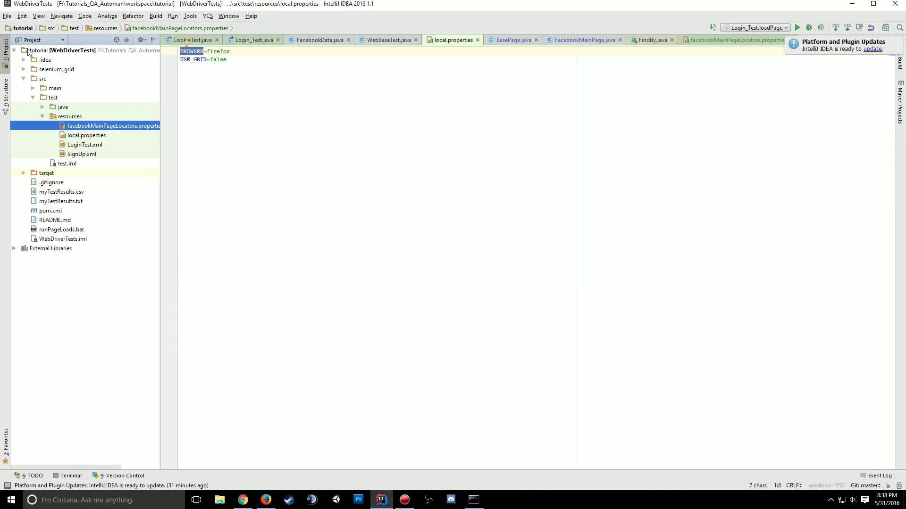
{"action": "left_click", "coordinate": [95, 50]}
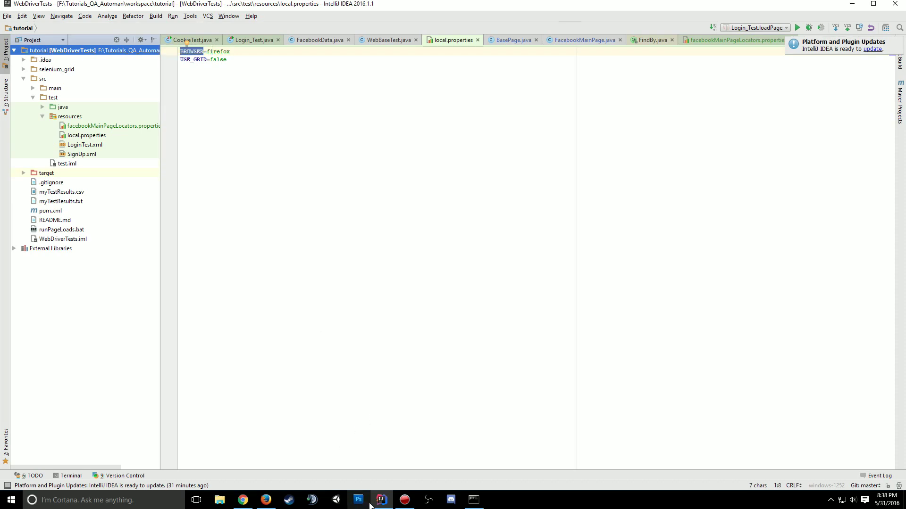
{"action": "left_click", "coordinate": [388, 499]}
{"action": "left_click", "coordinate": [383, 500]}
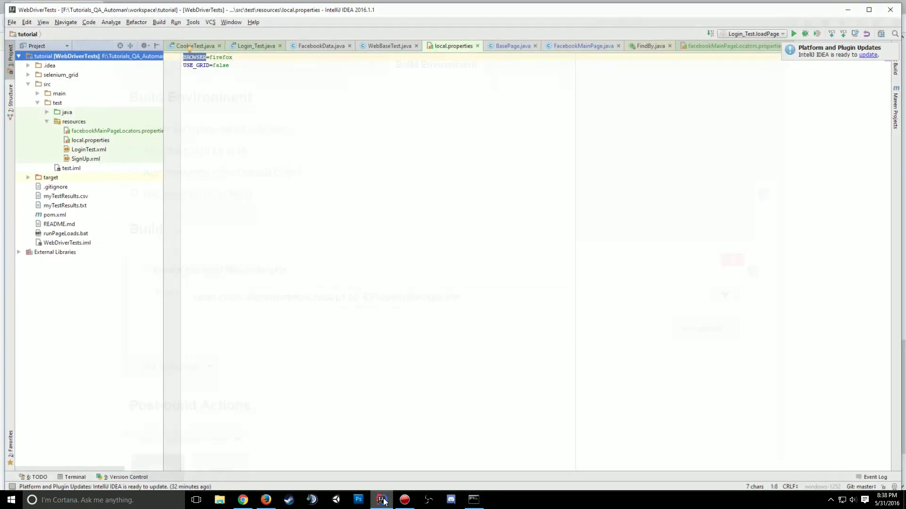
{"action": "left_click", "coordinate": [37, 79]}
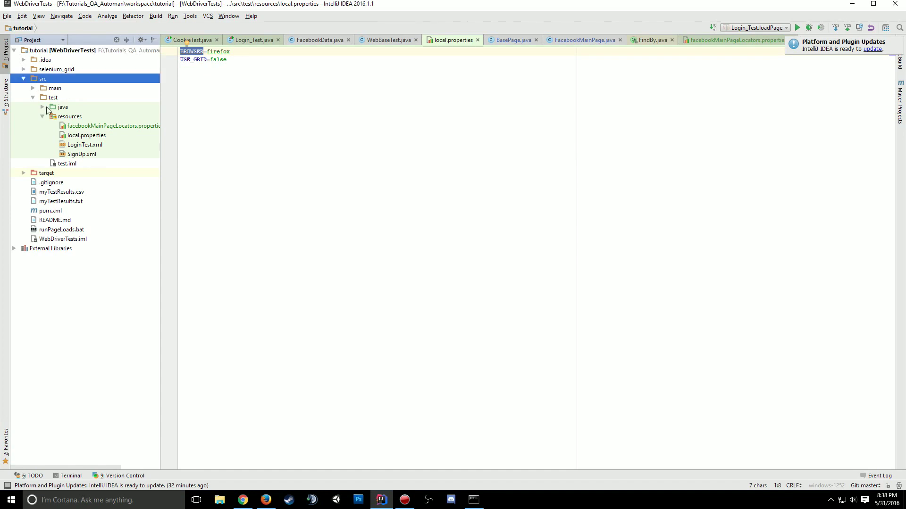
{"action": "left_click", "coordinate": [78, 137]}
{"action": "right_click", "coordinate": [77, 137]}
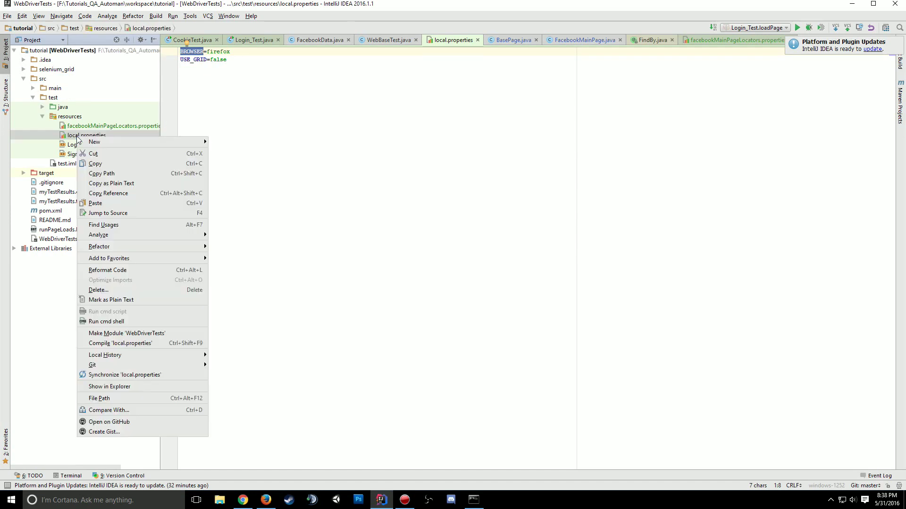
{"action": "left_click", "coordinate": [111, 173]}
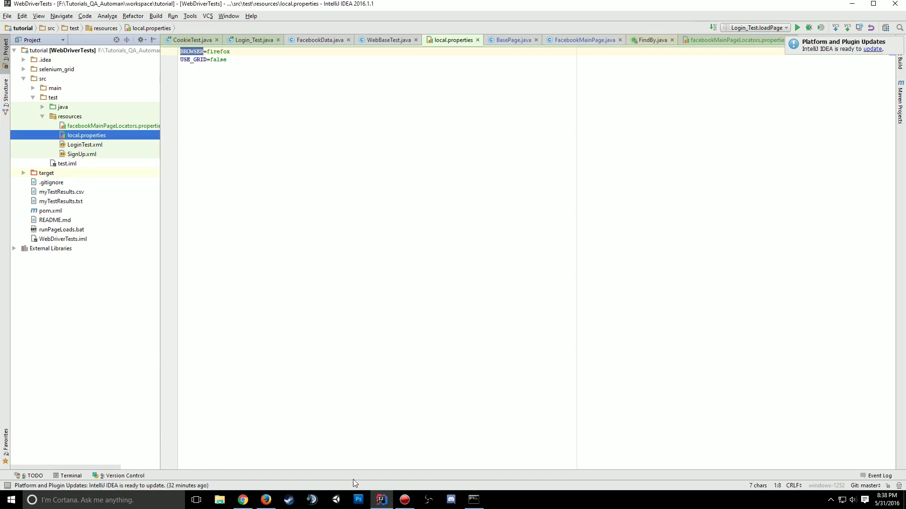
- Paste the copied path into the Jenkins Maven goals after -DPropertyManager.file= and trim it to src\test\resources\local.properties
{"action": "left_click", "coordinate": [266, 500]}
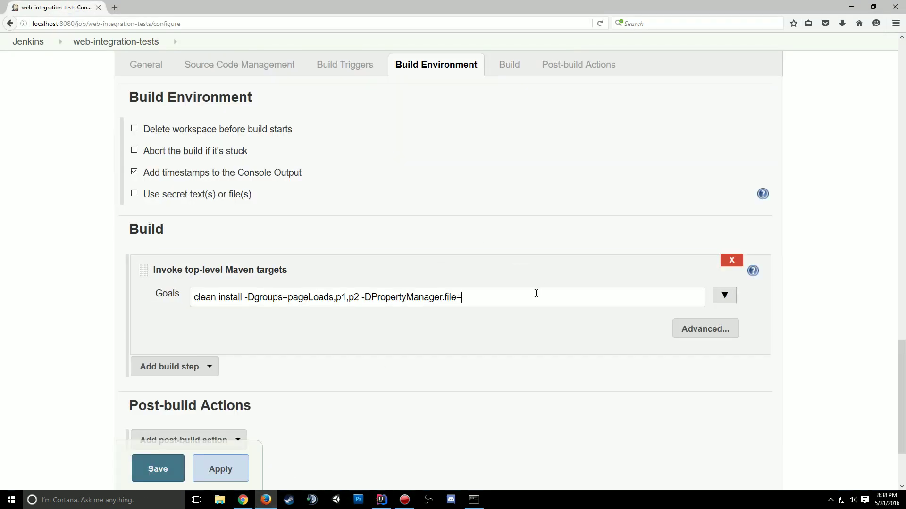
{"action": "key", "text": "ctrl+v"}
{"action": "left_click_drag", "start_coordinate": [379, 297], "coordinate": [562, 297]}
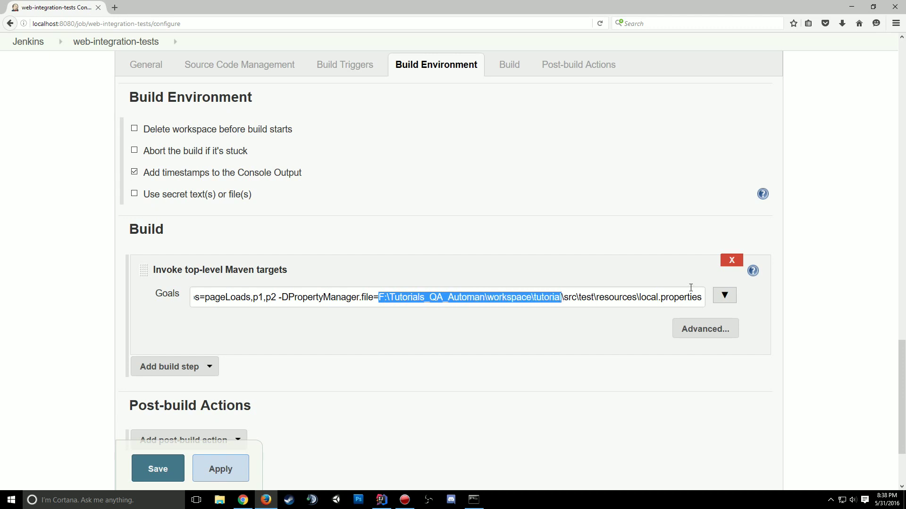
{"action": "key", "text": "Delete"}
{"action": "key", "text": "Delete"}
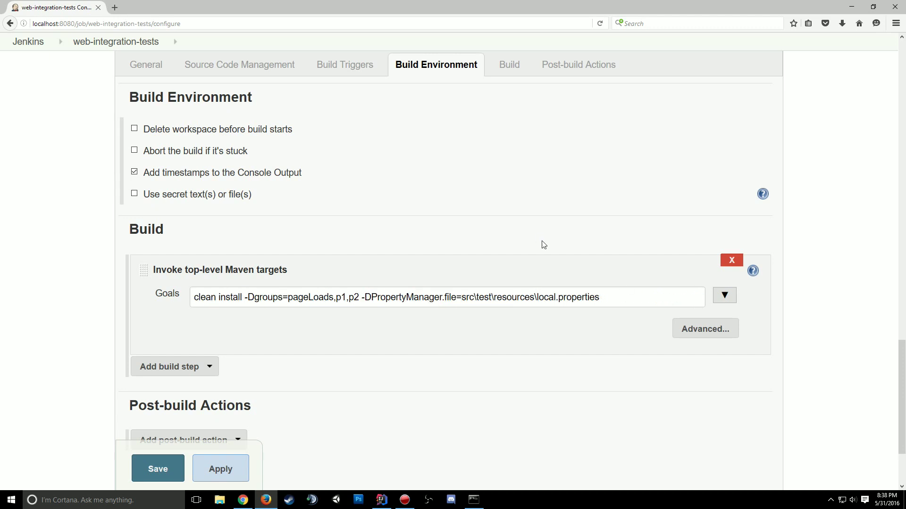
- Replace the backslashes in the properties path of the Maven goals so it reads src/test/resources/local.properties
{"action": "left_click", "coordinate": [378, 506]}
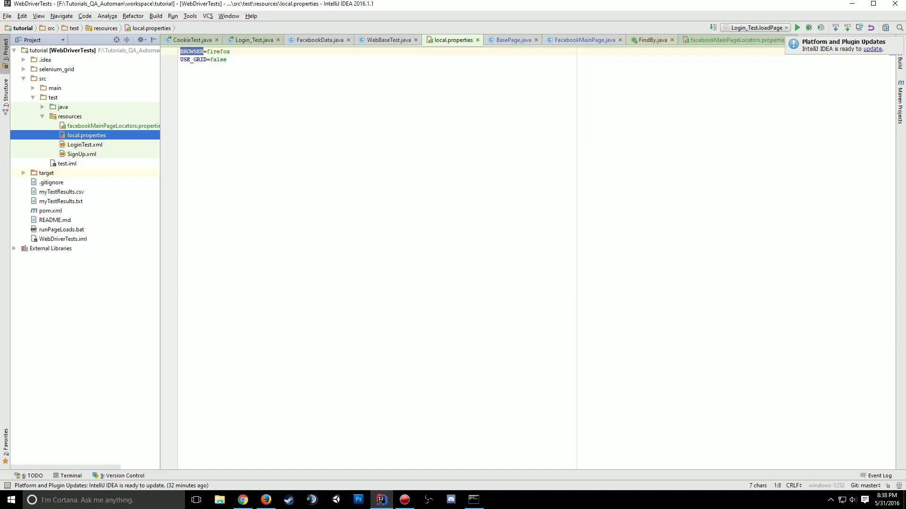
{"action": "left_click", "coordinate": [266, 500]}
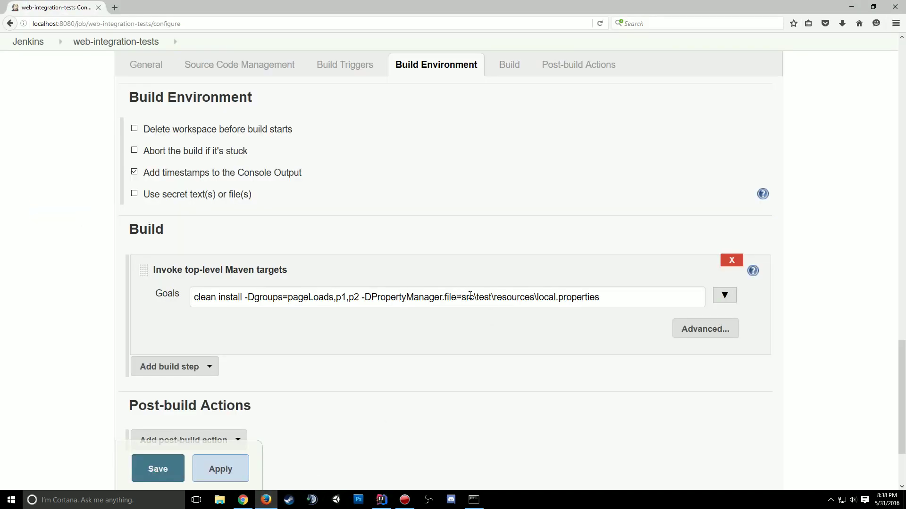
{"action": "key", "text": "BackSpace"}
{"action": "type", "text": "/"}
{"action": "key", "text": "BackSpace"}
{"action": "type", "text": "/"}
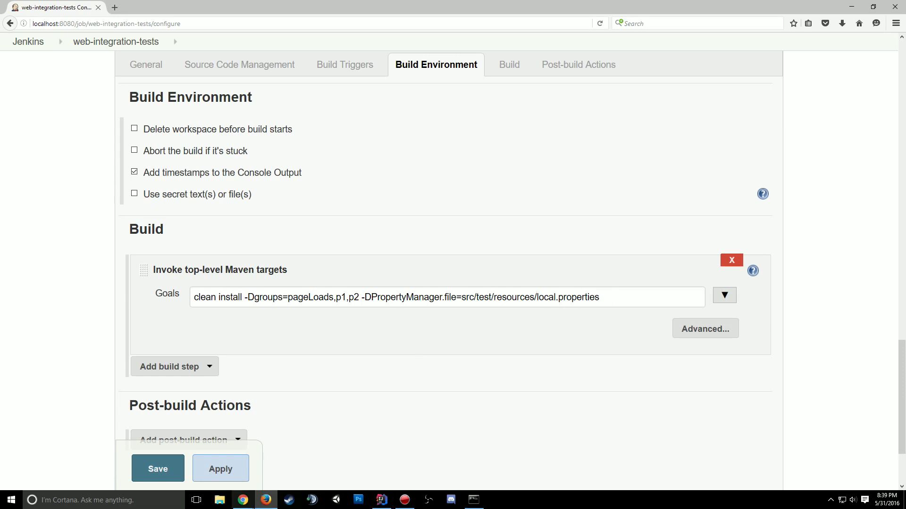
- Review the BROWSER and USE_GRID settings in local.properties and the complete Maven goals line in Jenkins
{"action": "left_click", "coordinate": [266, 505]}
{"action": "left_click", "coordinate": [227, 51]}
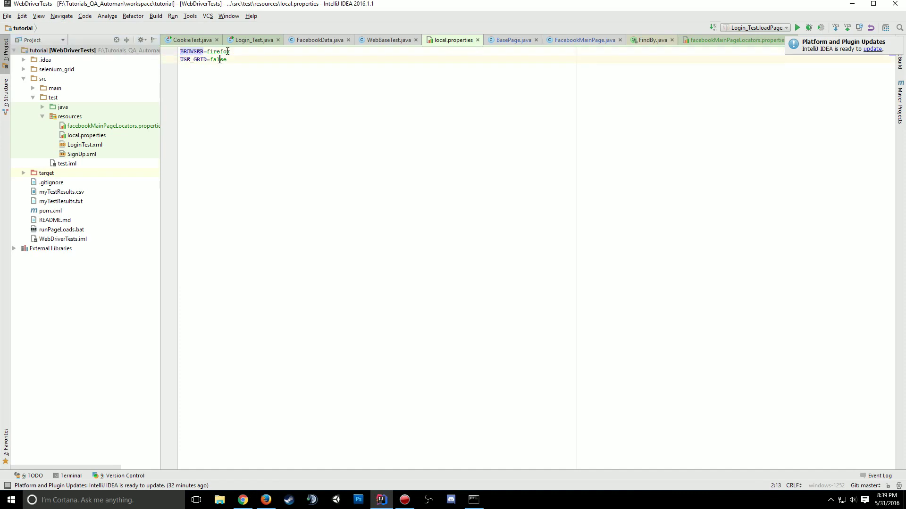
{"action": "left_click", "coordinate": [220, 60]}
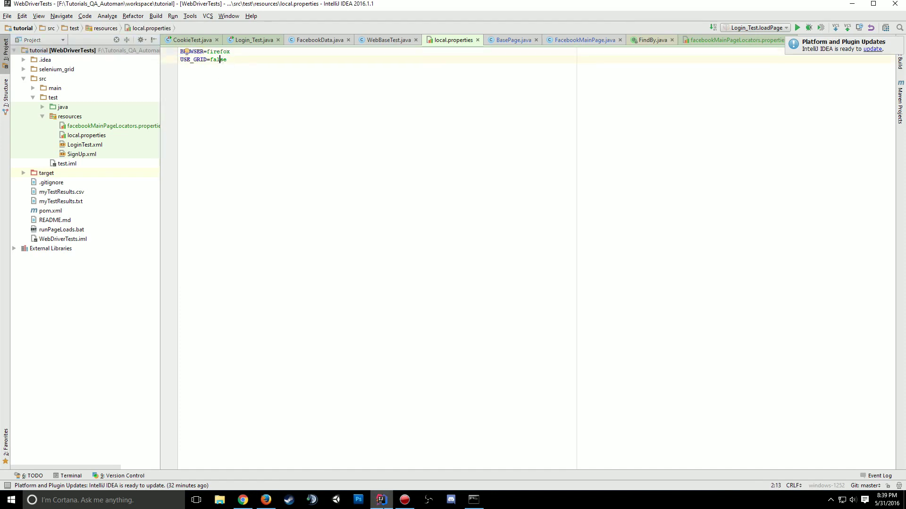
{"action": "left_click", "coordinate": [266, 501]}
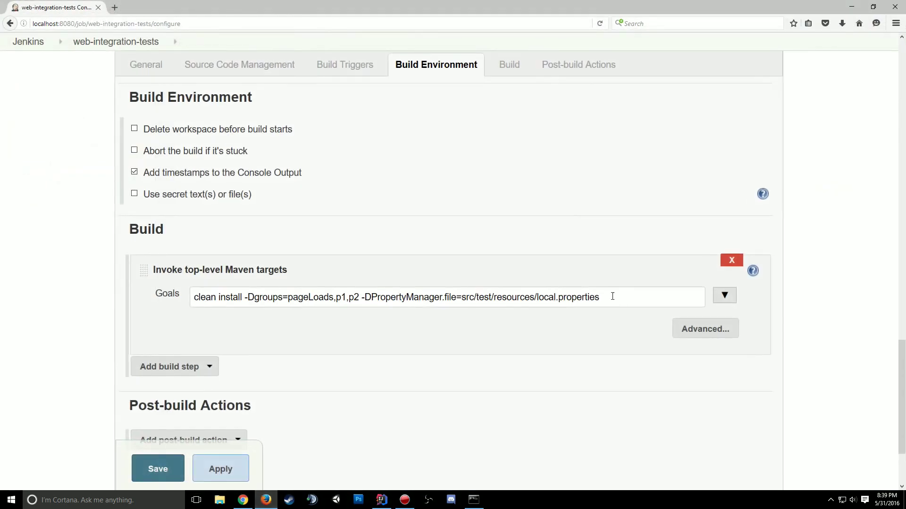
{"action": "left_click_drag", "start_coordinate": [624, 303], "coordinate": [193, 298]}
{"action": "left_click", "coordinate": [298, 297]}
{"action": "key", "text": "ctrl+minus"}
- Save the web-integration-tests job configuration without a post-build action and return to the Jenkins dashboard
{"action": "left_click", "coordinate": [204, 412]}
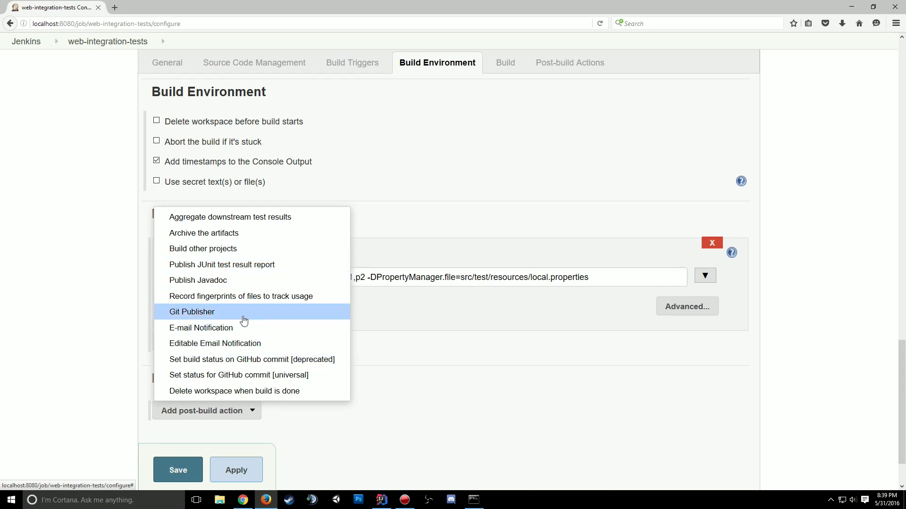
{"action": "left_click", "coordinate": [470, 353]}
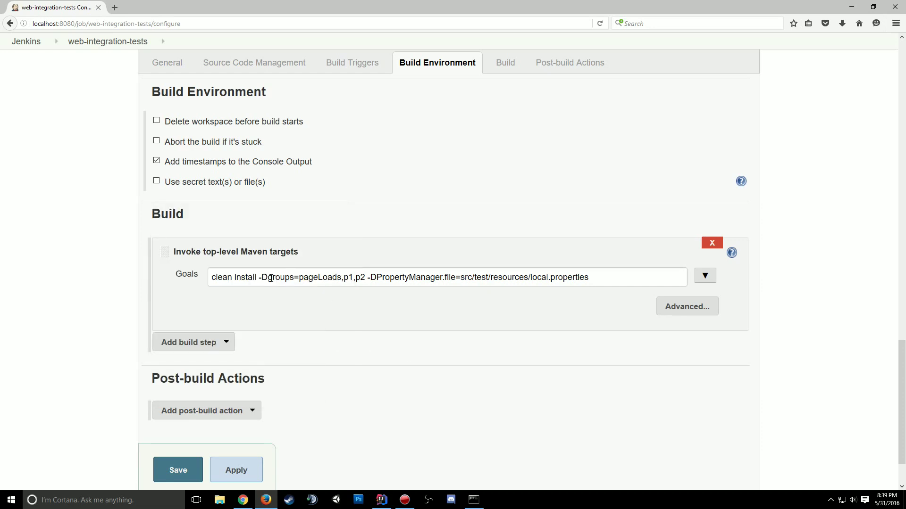
{"action": "left_click", "coordinate": [186, 470]}
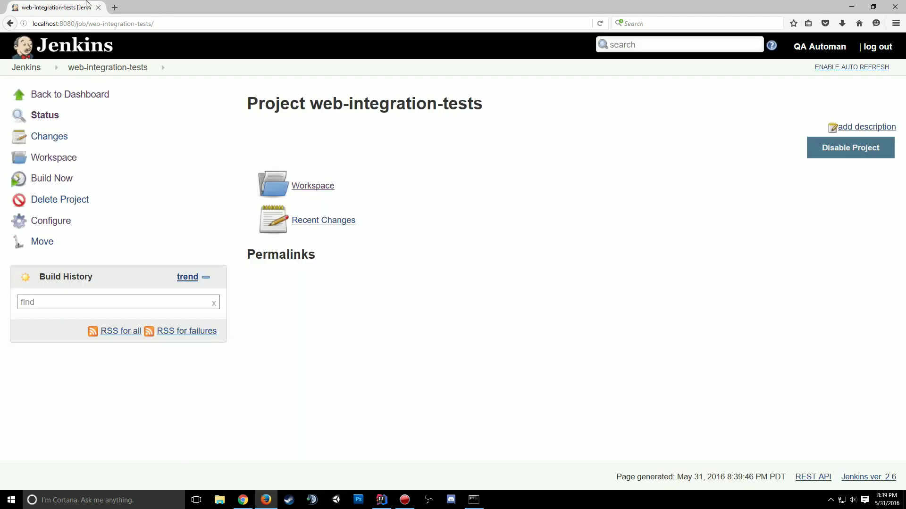
{"action": "left_click", "coordinate": [23, 69]}
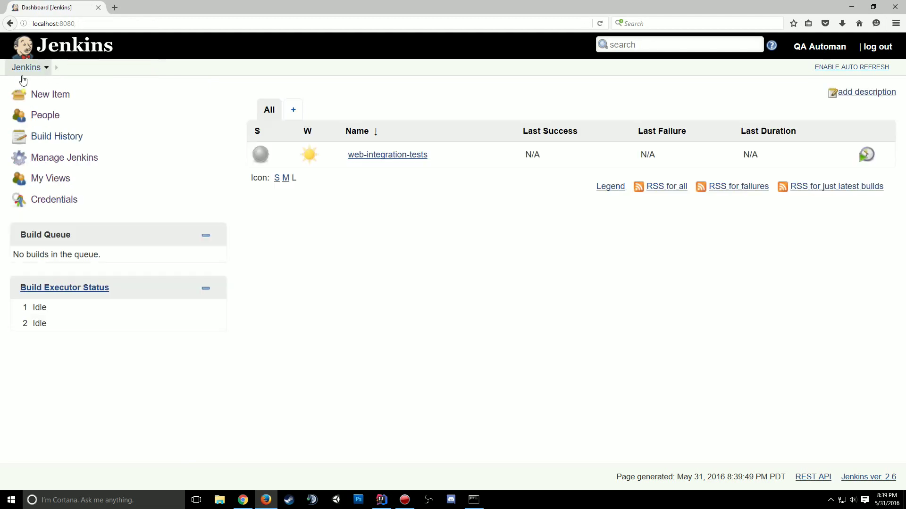
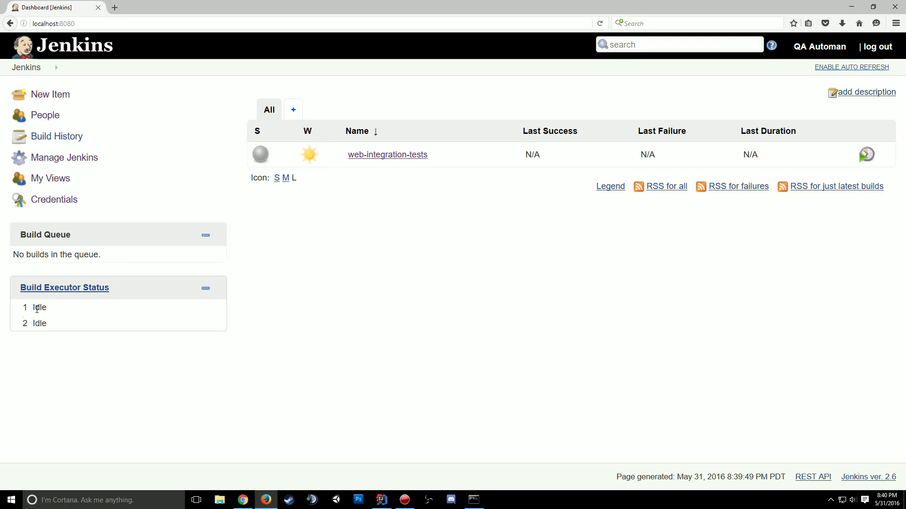
{"action": "mouse_move", "coordinate": [33, 307]}
{"action": "left_mouse_down"}
{"action": "mouse_move", "coordinate": [42, 308]}
{"action": "mouse_move", "coordinate": [33, 308]}
{"action": "left_mouse_up"}
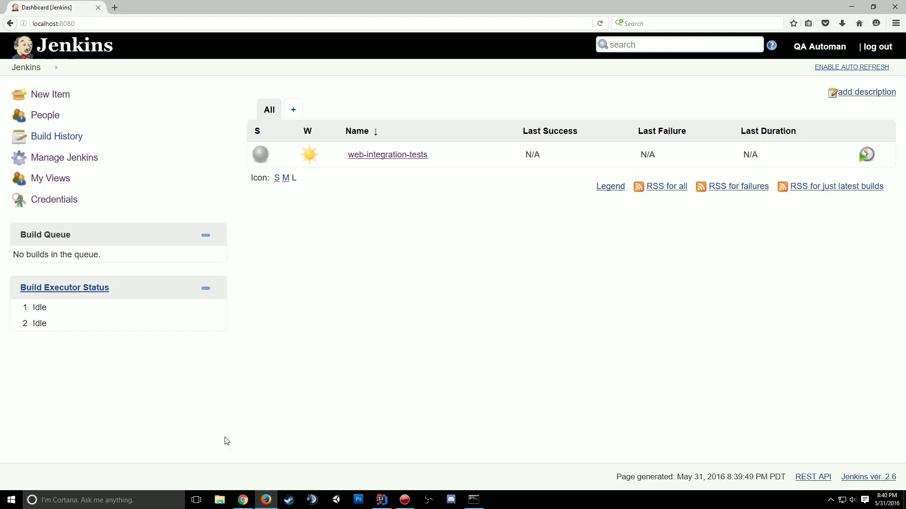
{"action": "left_click", "coordinate": [380, 499]}
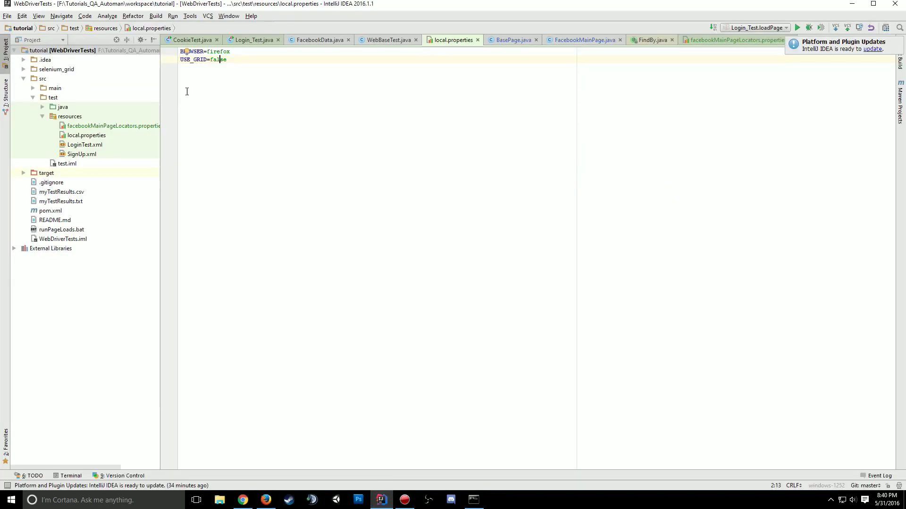
{"action": "left_click", "coordinate": [266, 500]}
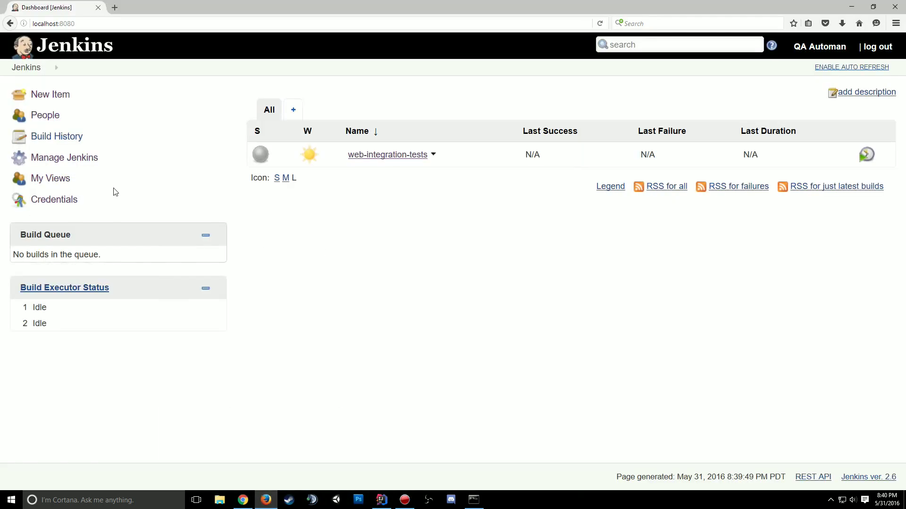
- Start a build of web-integration-tests from the dashboard and open the running build's console output
{"action": "left_click", "coordinate": [866, 156]}
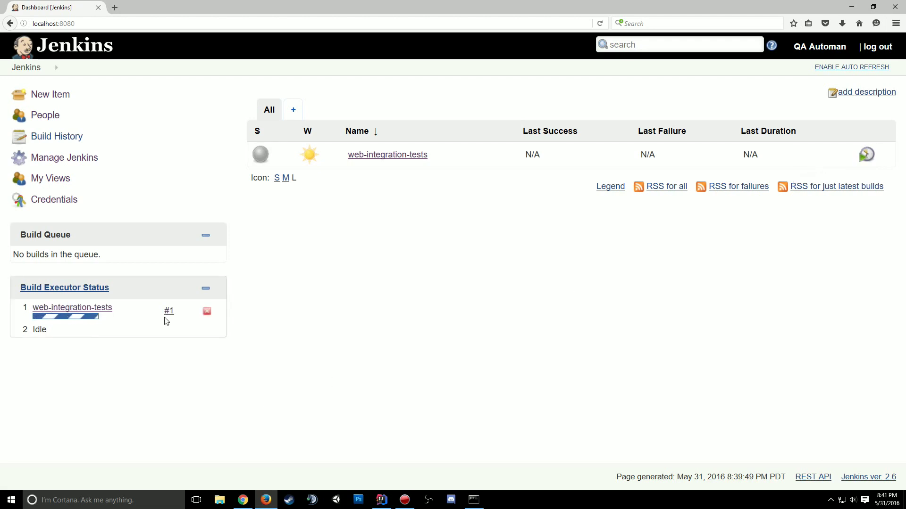
{"action": "mouse_move", "coordinate": [76, 318]}
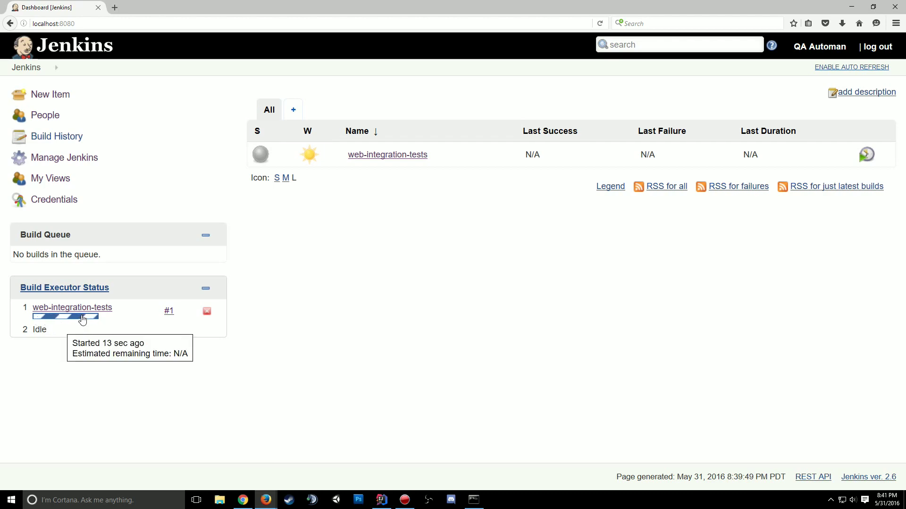
{"action": "left_click", "coordinate": [75, 321]}
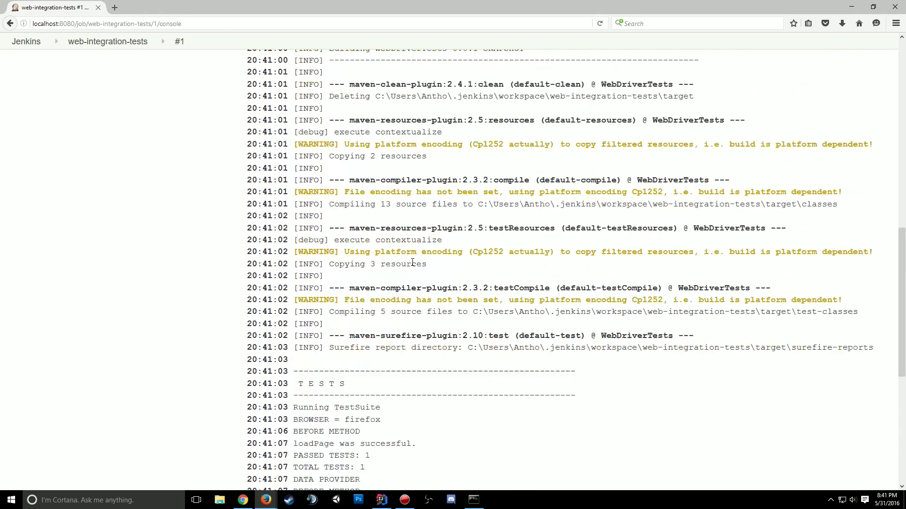
- Review the Maven command and the start of the TestSuite output in the console log of build #1
{"action": "scroll", "coordinate": [415, 236], "scroll_direction": "up", "scroll_amount": 12}
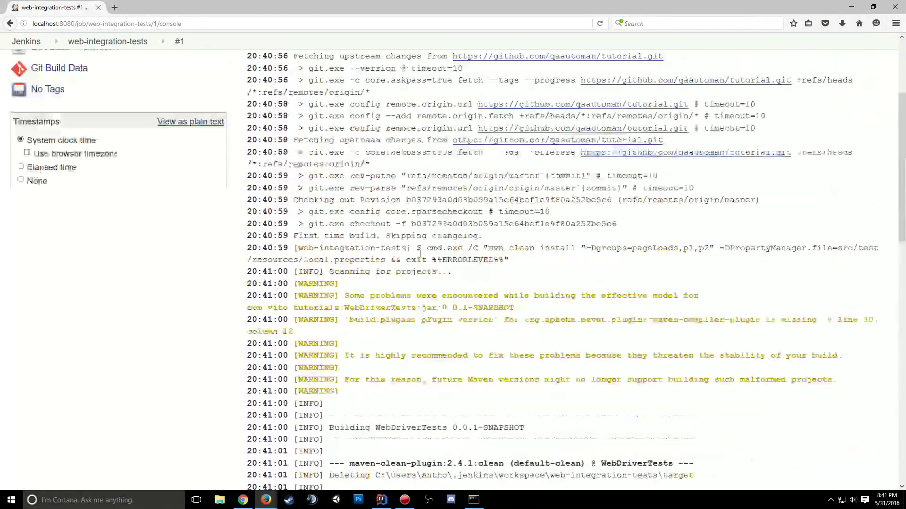
{"action": "scroll", "coordinate": [384, 156], "scroll_direction": "down", "scroll_amount": 15}
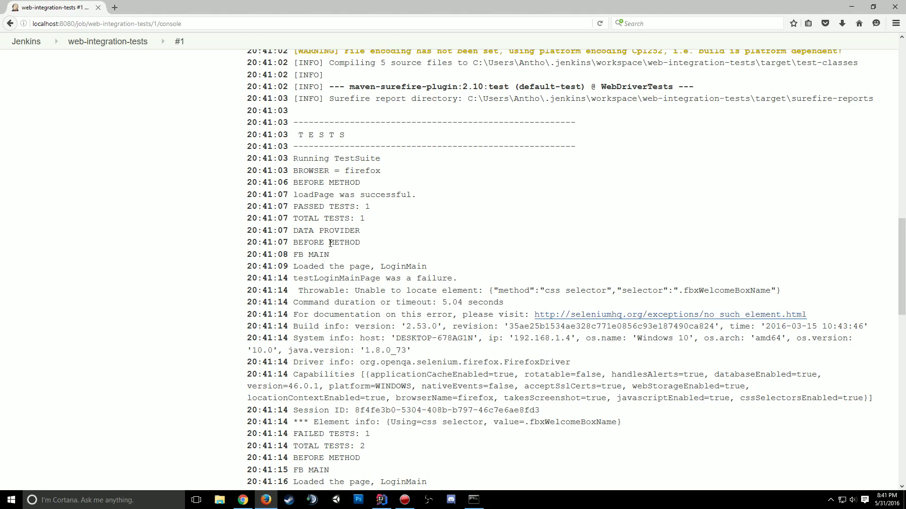
{"action": "left_click_drag", "start_coordinate": [304, 175], "coordinate": [360, 182]}
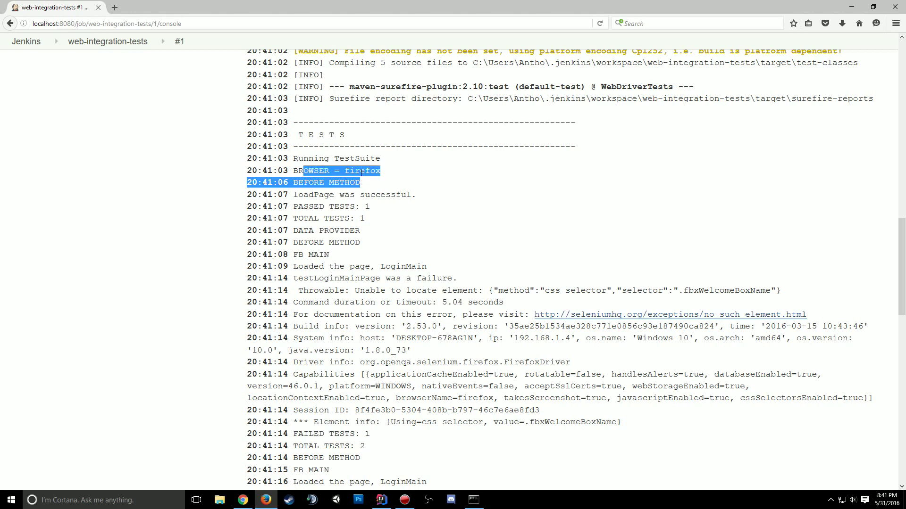
{"action": "double_click", "coordinate": [361, 172]}
{"action": "double_click", "coordinate": [337, 181]}
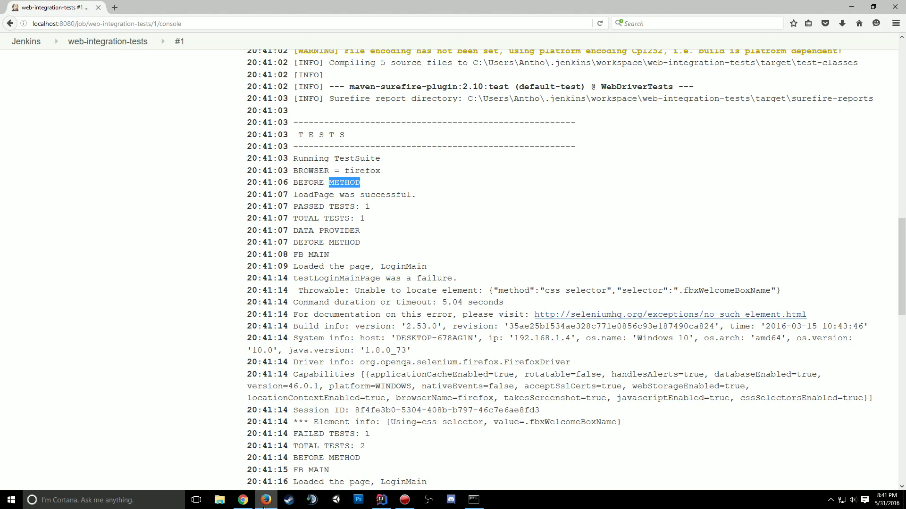
- Switch to IntelliJ IDEA and trace the browser setup from Login_Test through WebBaseTest to the BROWSER print statement in DriverFactory
{"action": "left_click", "coordinate": [266, 500]}
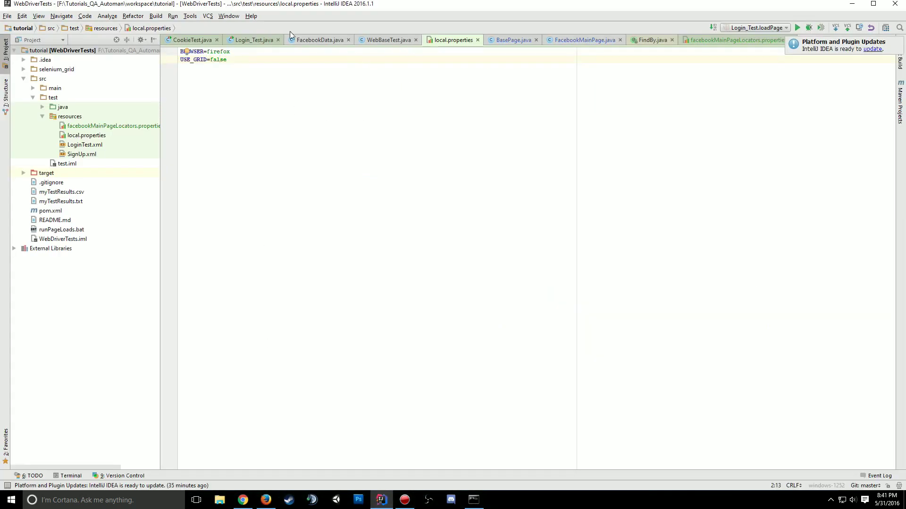
{"action": "left_click", "coordinate": [254, 39]}
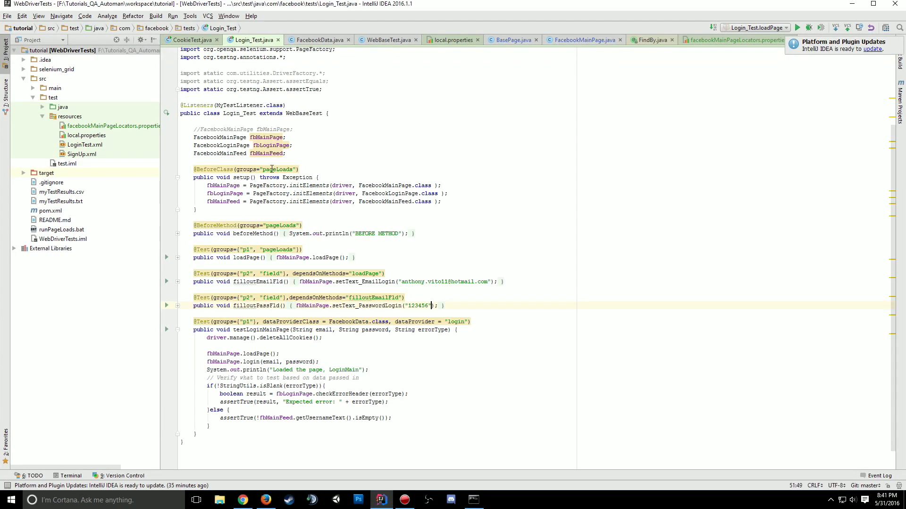
{"action": "left_click", "coordinate": [272, 169]}
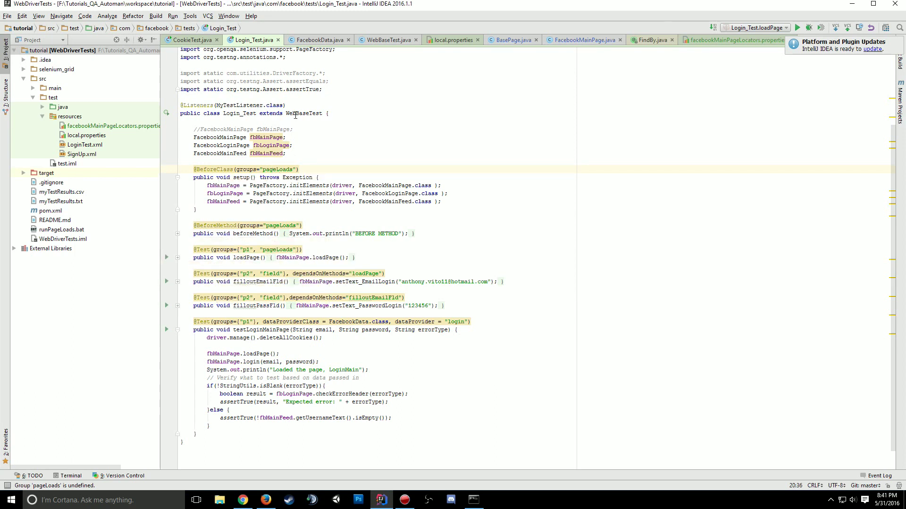
{"action": "left_click", "coordinate": [295, 115], "text": "ctrl"}
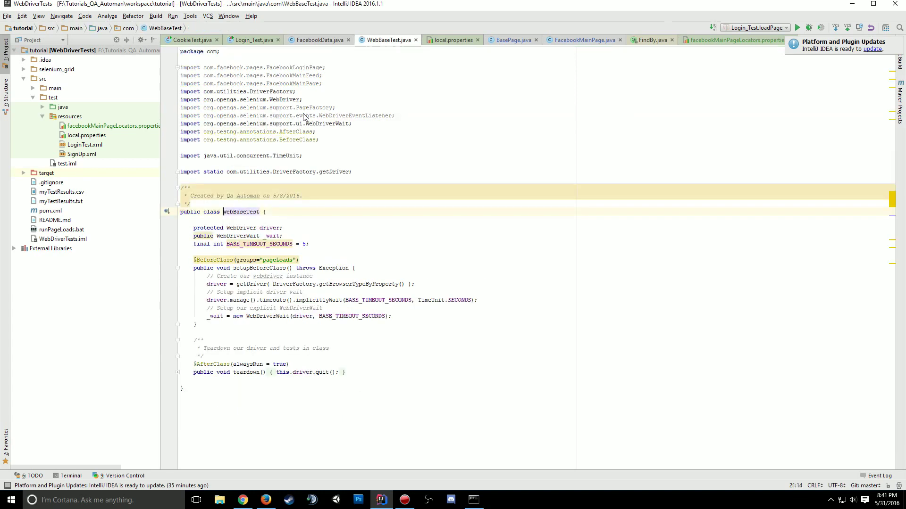
{"action": "left_click", "coordinate": [256, 284]}
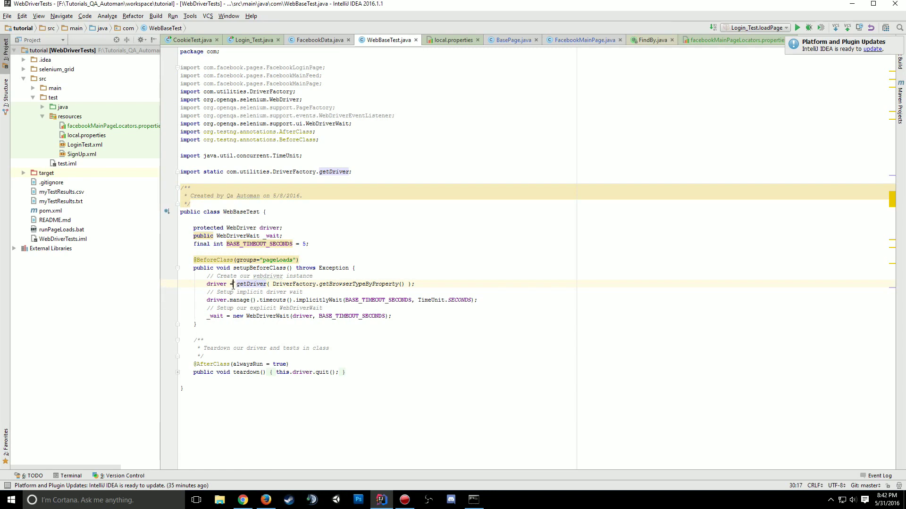
{"action": "left_click", "coordinate": [250, 285], "text": "ctrl"}
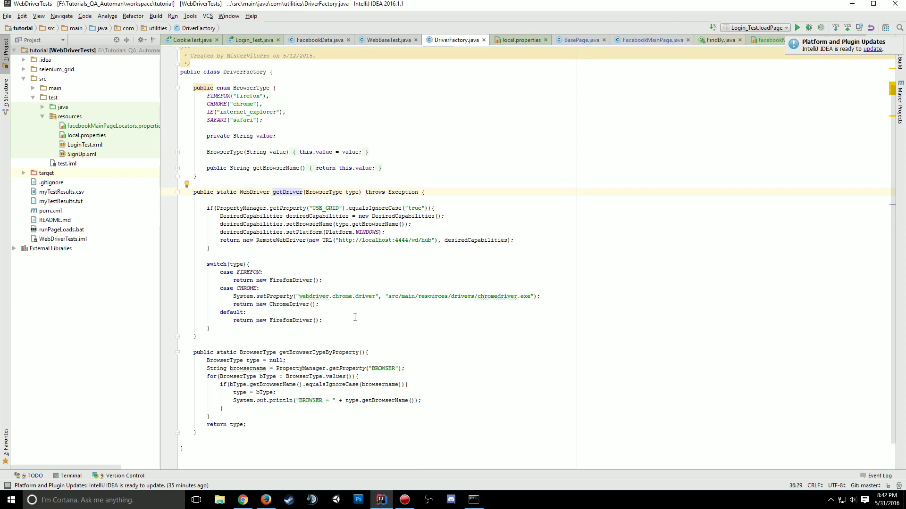
{"action": "scroll", "coordinate": [355, 317], "scroll_direction": "down", "scroll_amount": 1}
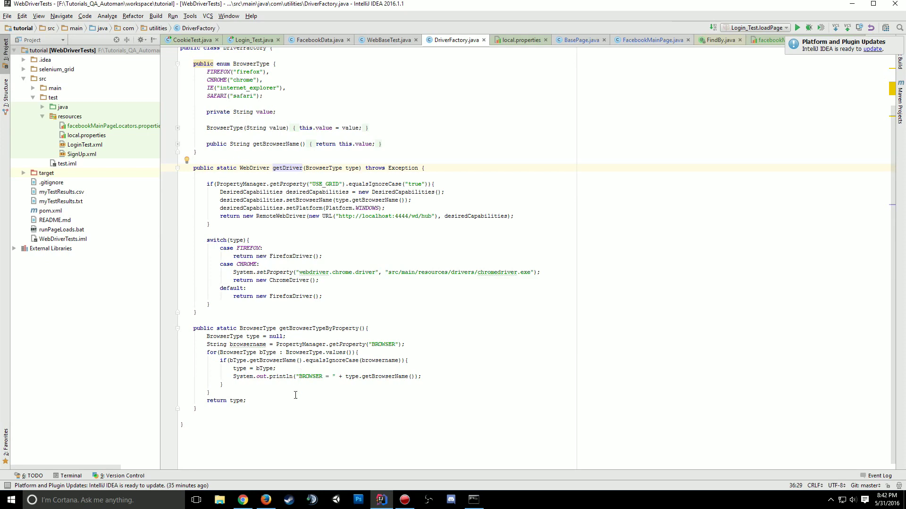
{"action": "double_click", "coordinate": [302, 377]}
- Switch back to the Jenkins console output in Firefox and examine the BROWSER line and the first testLoginMainPage result
{"action": "left_click", "coordinate": [248, 501]}
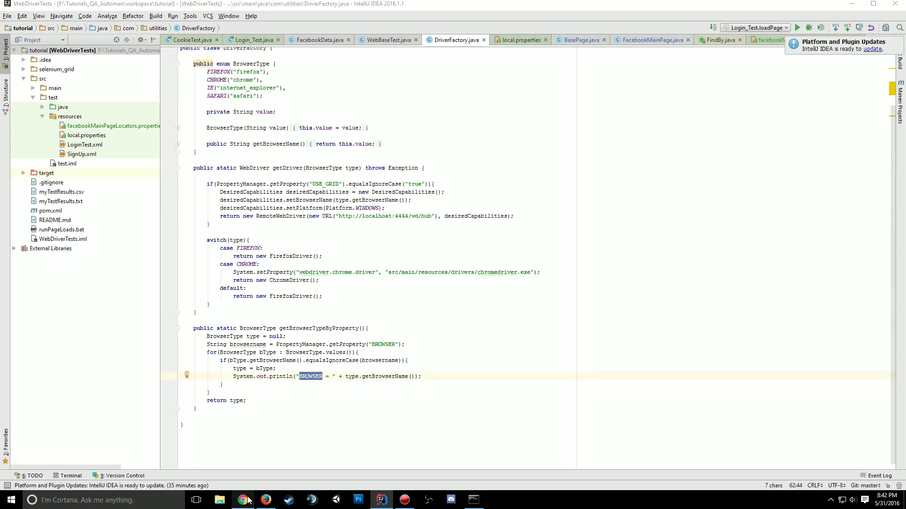
{"action": "left_click", "coordinate": [266, 500]}
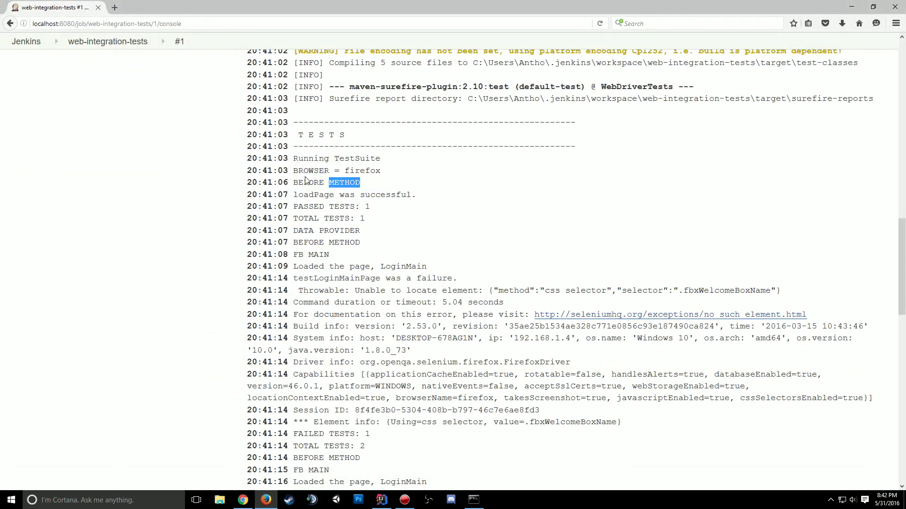
{"action": "triple_click", "coordinate": [309, 171]}
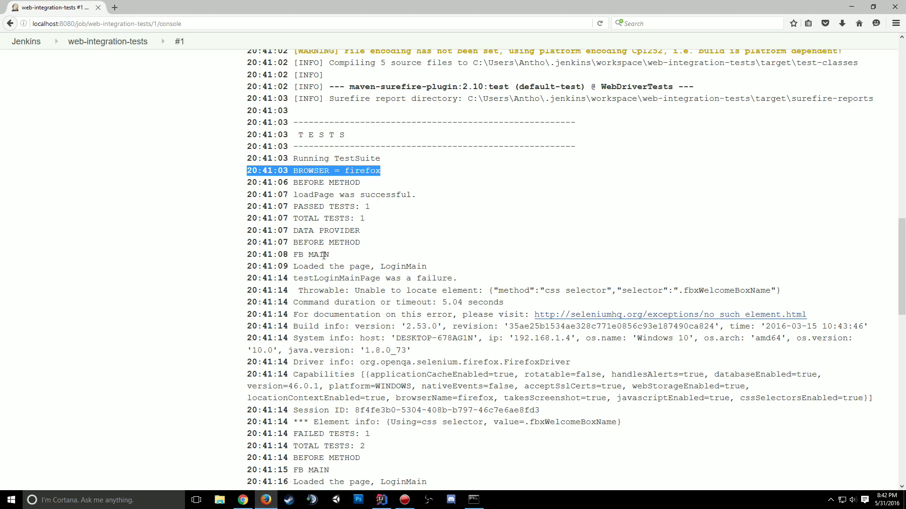
{"action": "triple_click", "coordinate": [311, 267]}
{"action": "triple_click", "coordinate": [337, 278]}
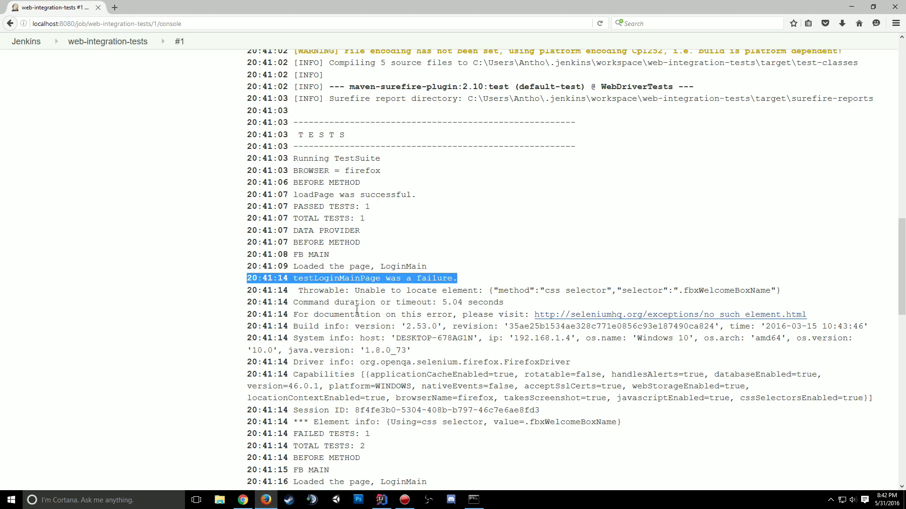
{"action": "triple_click", "coordinate": [377, 288]}
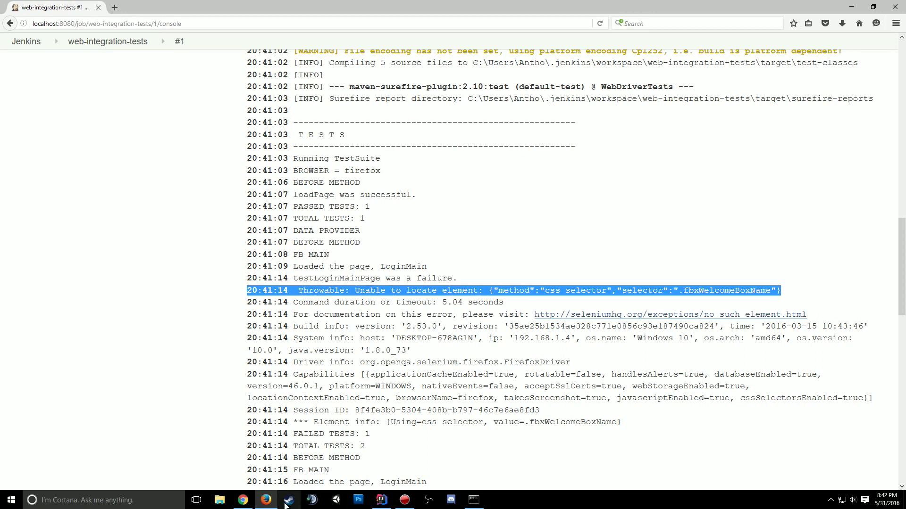
- Read the remaining test counts and final build summary in the console output, and return to the web-integration-tests project page
{"action": "mouse_move", "coordinate": [273, 505]}
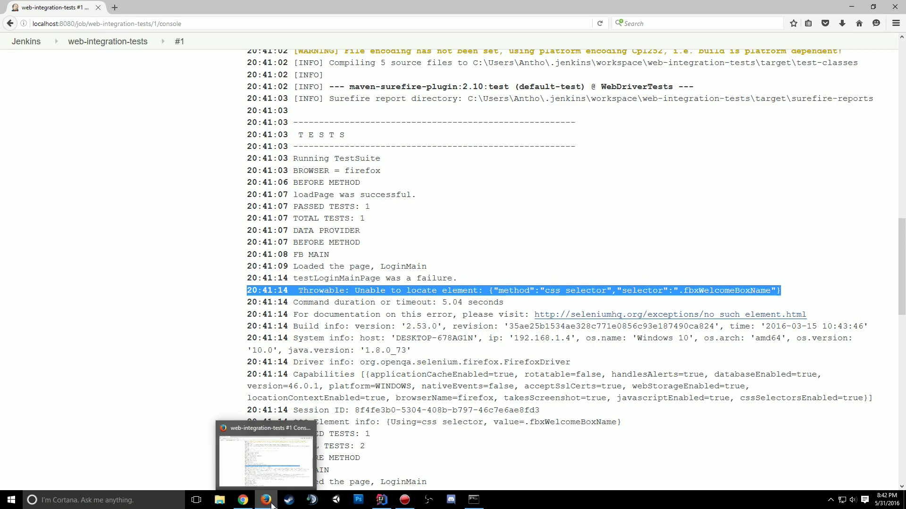
{"action": "left_click", "coordinate": [272, 504]}
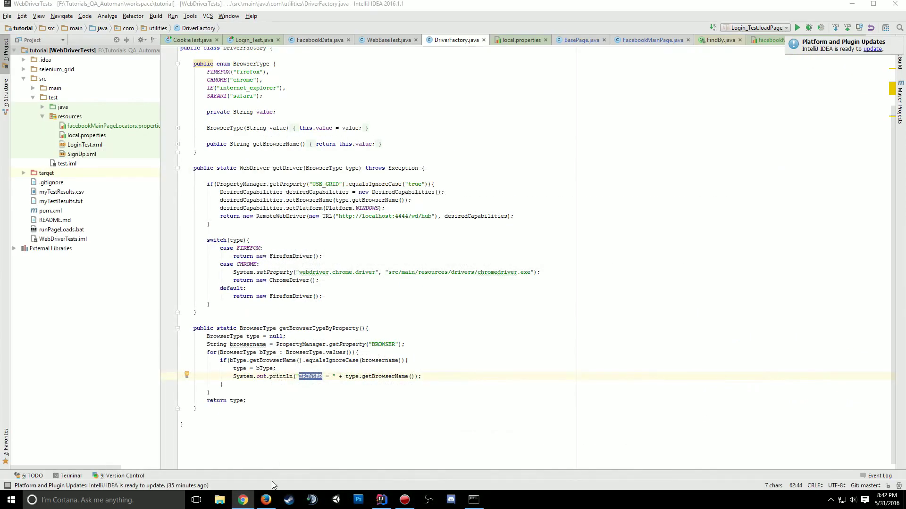
{"action": "left_click", "coordinate": [266, 501]}
{"action": "scroll", "coordinate": [323, 453], "scroll_direction": "down", "scroll_amount": 4}
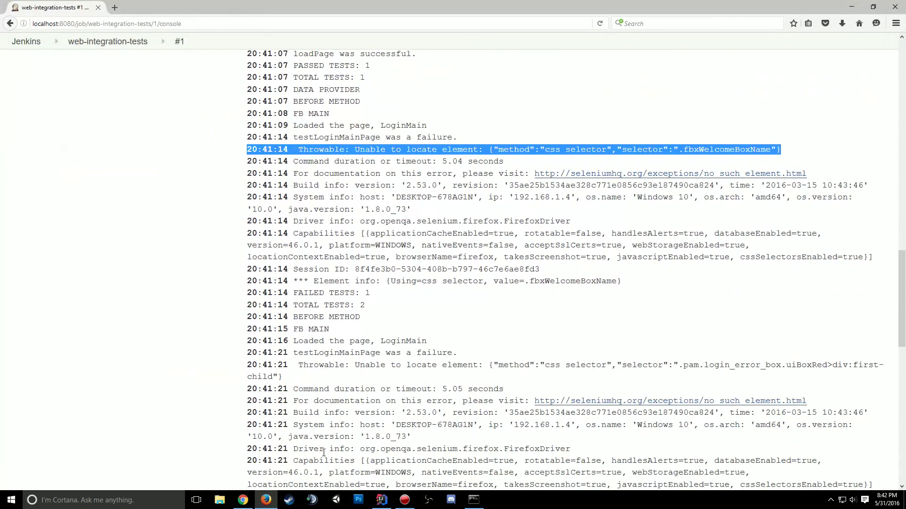
{"action": "left_click", "coordinate": [367, 293]}
{"action": "double_click", "coordinate": [362, 305]}
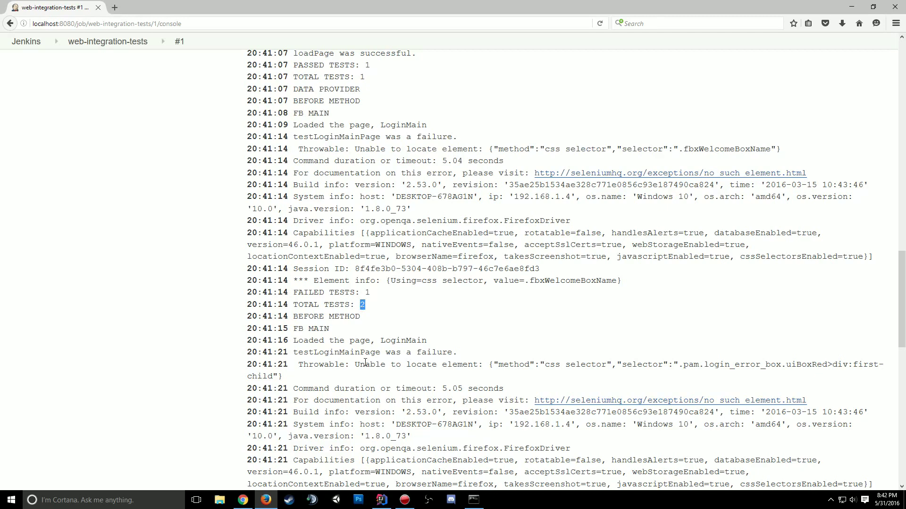
{"action": "scroll", "coordinate": [365, 362], "scroll_direction": "down", "scroll_amount": 2}
{"action": "scroll", "coordinate": [365, 362], "scroll_direction": "down", "scroll_amount": 6}
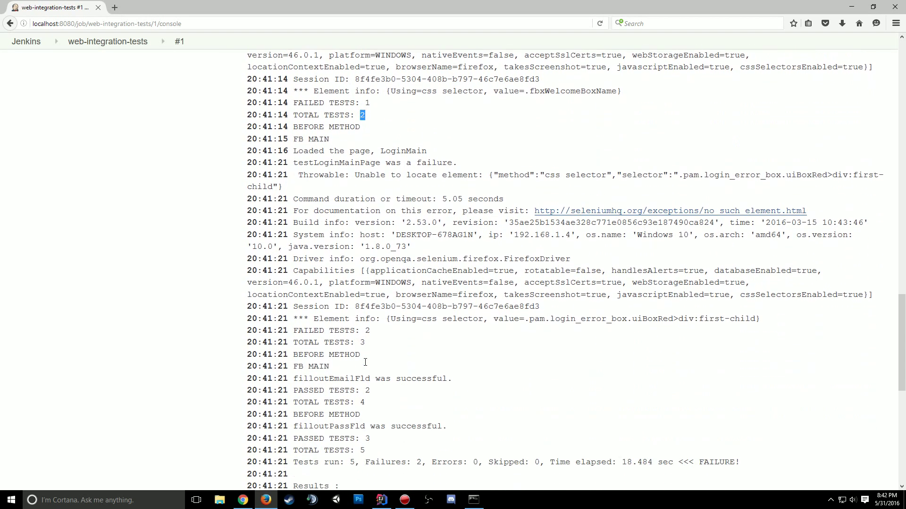
{"action": "scroll", "coordinate": [366, 363], "scroll_direction": "down", "scroll_amount": 2}
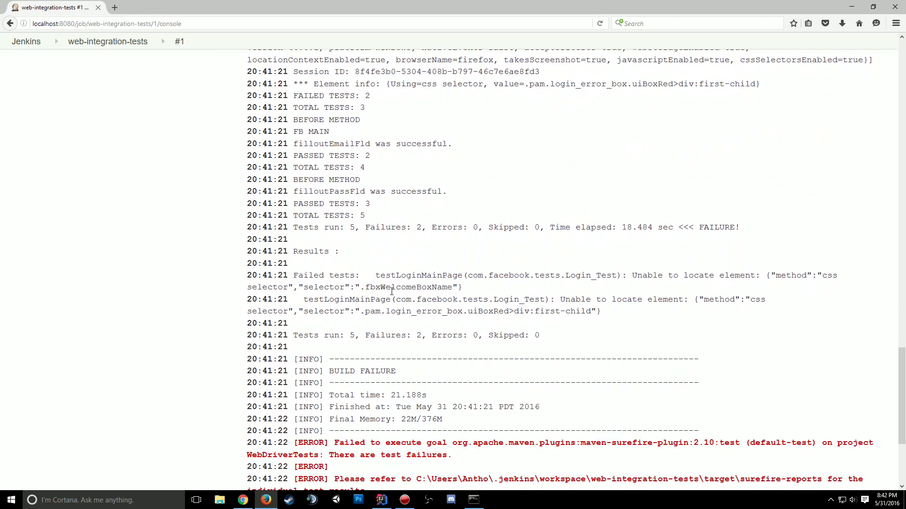
{"action": "scroll", "coordinate": [385, 286], "scroll_direction": "down", "scroll_amount": 4}
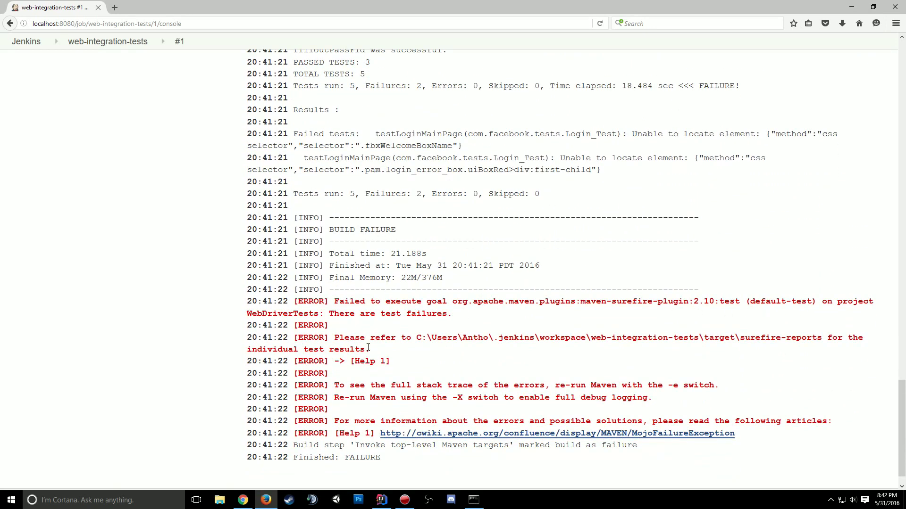
{"action": "left_click_drag", "start_coordinate": [366, 194], "coordinate": [432, 195]}
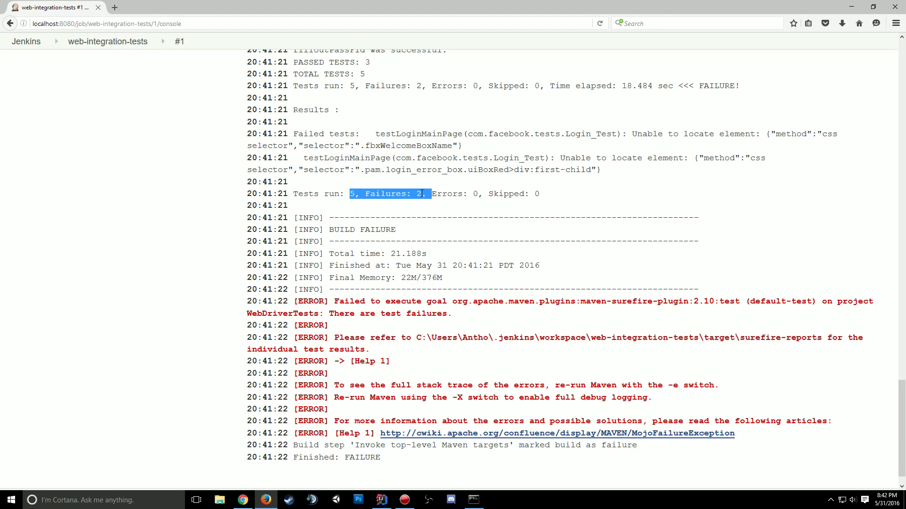
{"action": "left_click", "coordinate": [404, 199]}
{"action": "scroll", "coordinate": [416, 199], "scroll_direction": "up", "scroll_amount": 8}
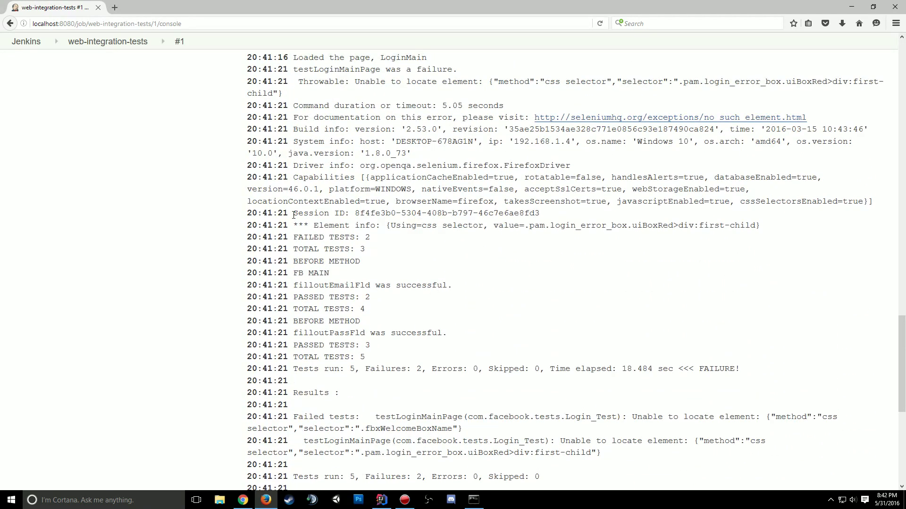
{"action": "left_click", "coordinate": [134, 43]}
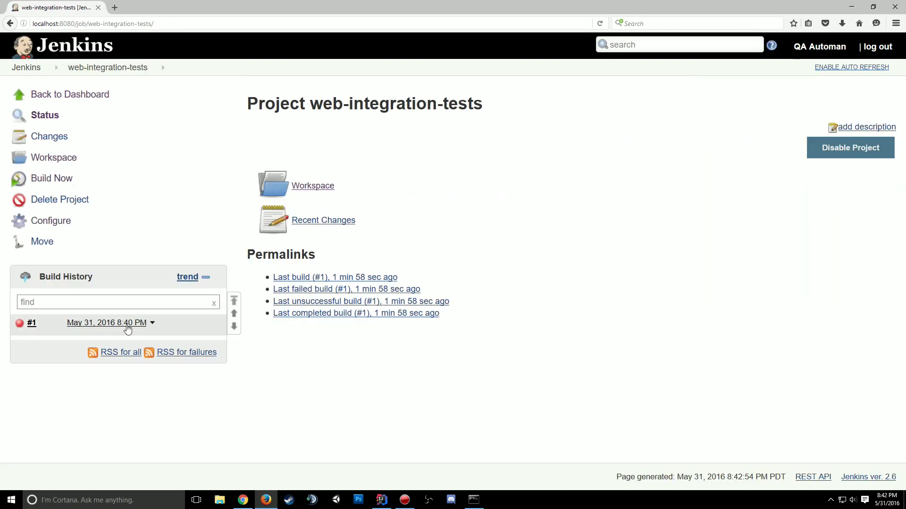
- Run the LoginTest.xml suite from the test resources in IntelliJ IDEA and view the output of its testLoginMainPage and loadPage tests
{"action": "left_click", "coordinate": [266, 499]}
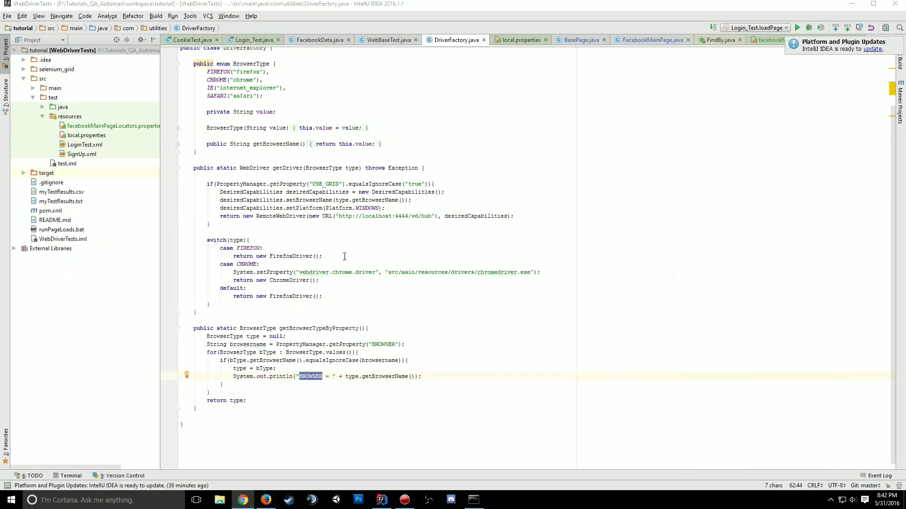
{"action": "left_click", "coordinate": [353, 97]}
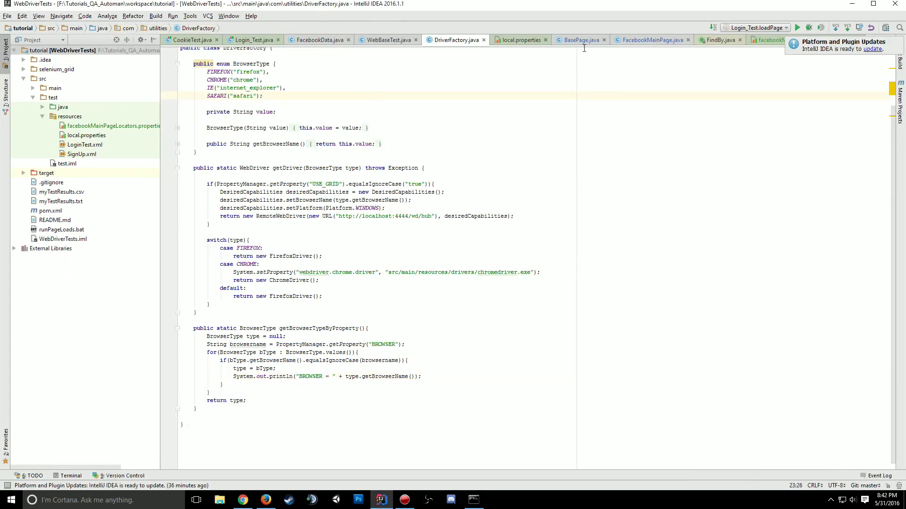
{"action": "scroll", "coordinate": [266, 97], "scroll_direction": "up", "scroll_amount": 1}
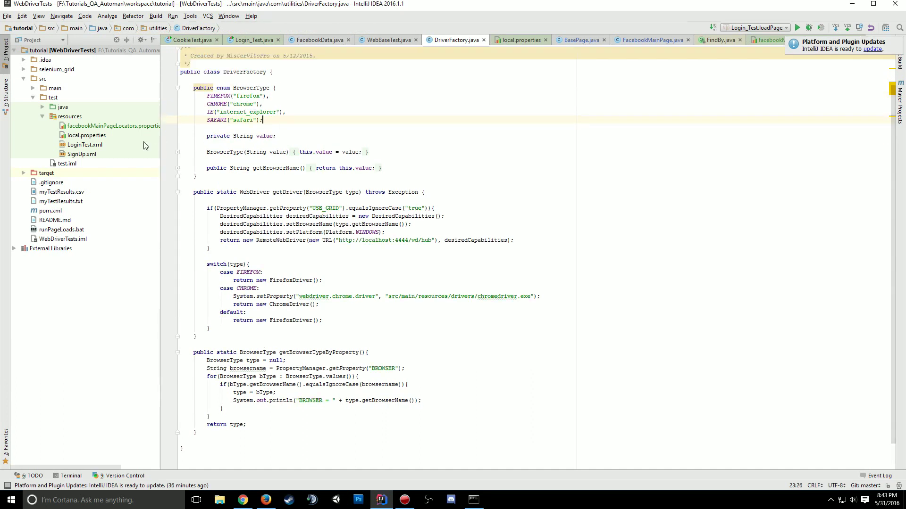
{"action": "left_click", "coordinate": [98, 136]}
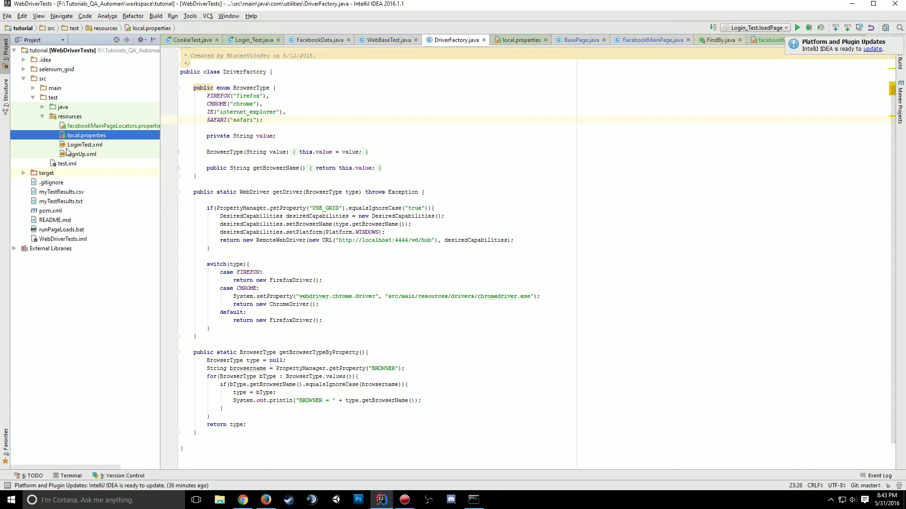
{"action": "left_click", "coordinate": [45, 107]}
{"action": "double_click", "coordinate": [84, 144]}
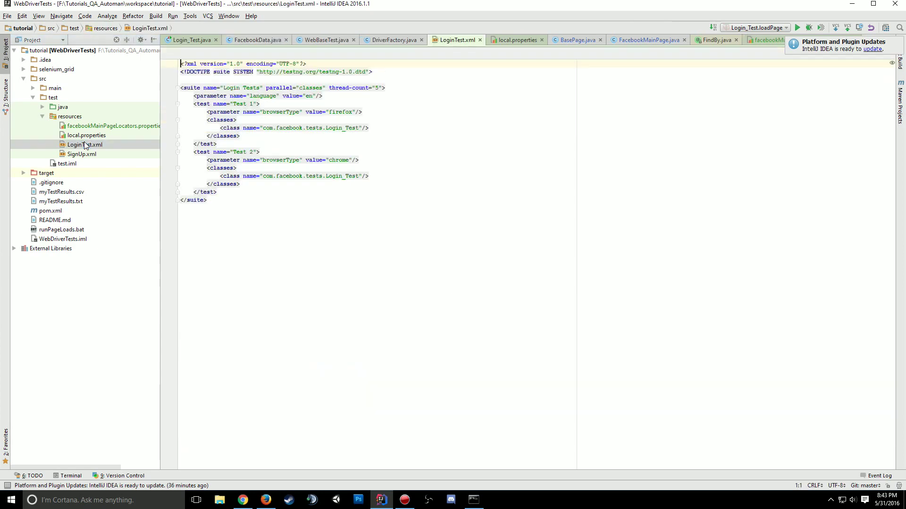
{"action": "right_click", "coordinate": [84, 143]}
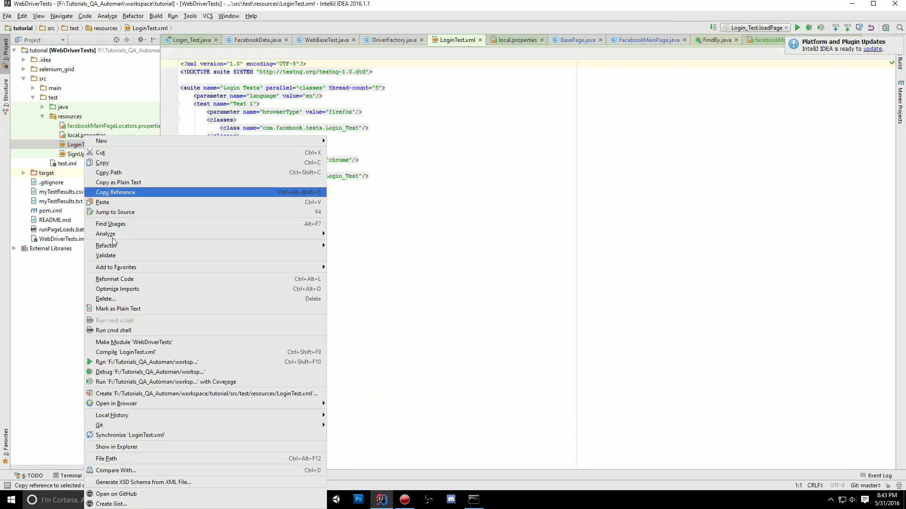
{"action": "left_click", "coordinate": [117, 363]}
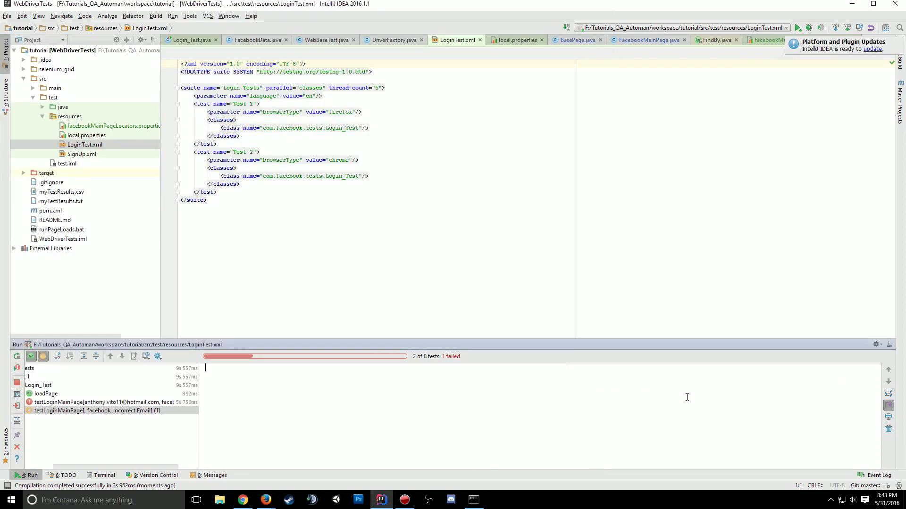
{"action": "left_click", "coordinate": [141, 404]}
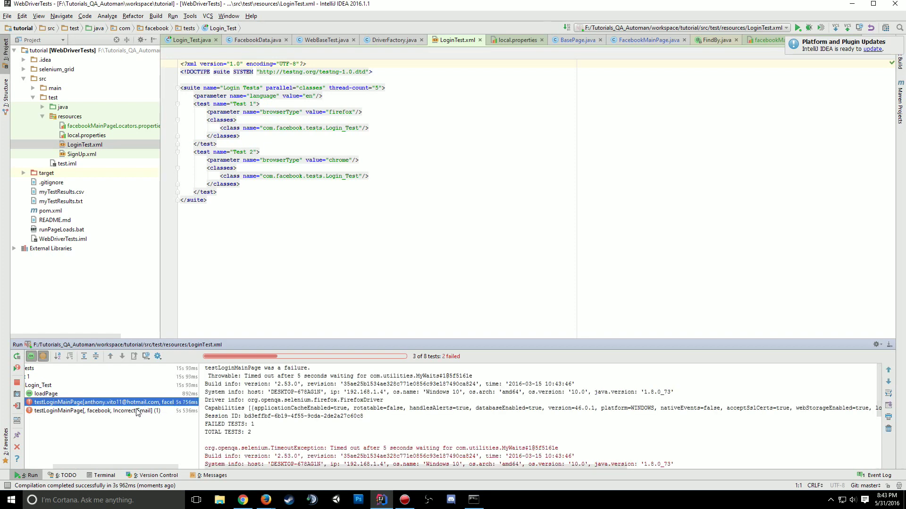
{"action": "left_click", "coordinate": [98, 395]}
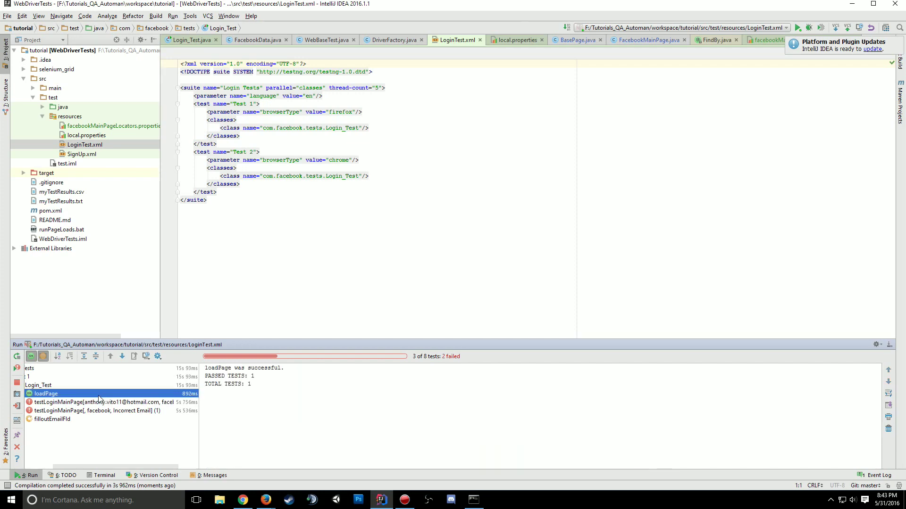
- Switch to Firefox, search build #1's console output for "loadP", highlight the loadPage result line, and return to the Jenkins dashboard
{"action": "triple_click", "coordinate": [215, 368]}
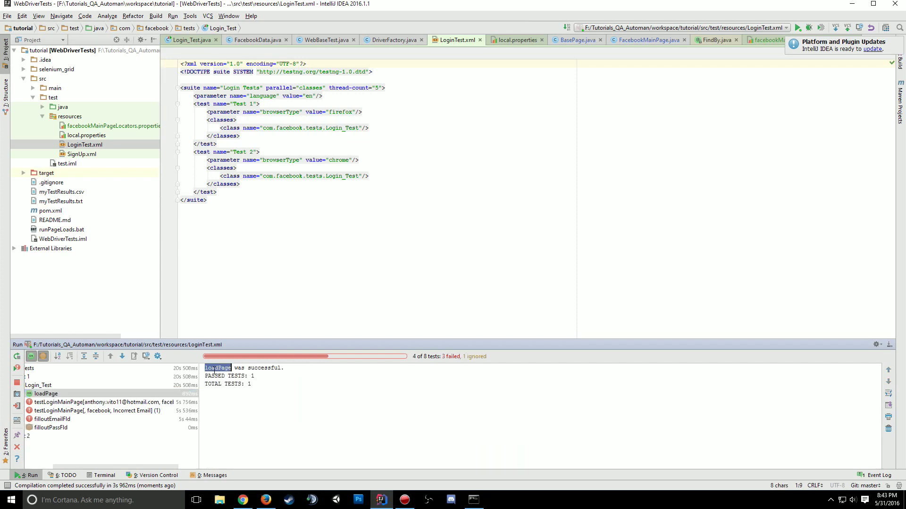
{"action": "left_click", "coordinate": [266, 500]}
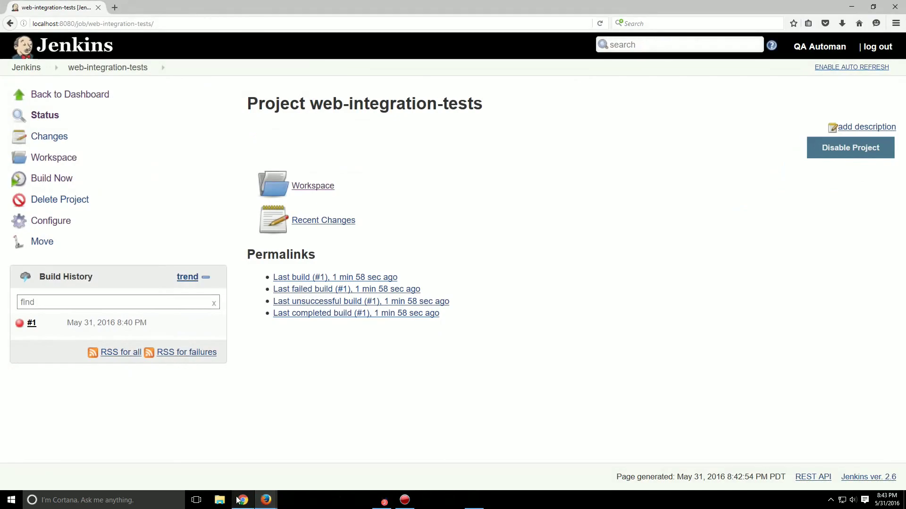
{"action": "left_click", "coordinate": [21, 324]}
{"action": "scroll", "coordinate": [353, 290], "scroll_direction": "down", "scroll_amount": 12}
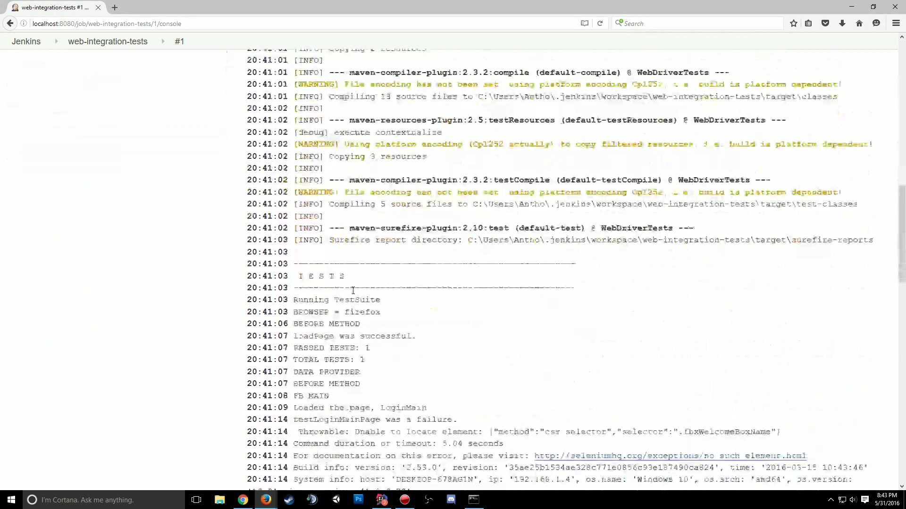
{"action": "key", "text": "ctrl+f"}
{"action": "type", "text": "loadP"}
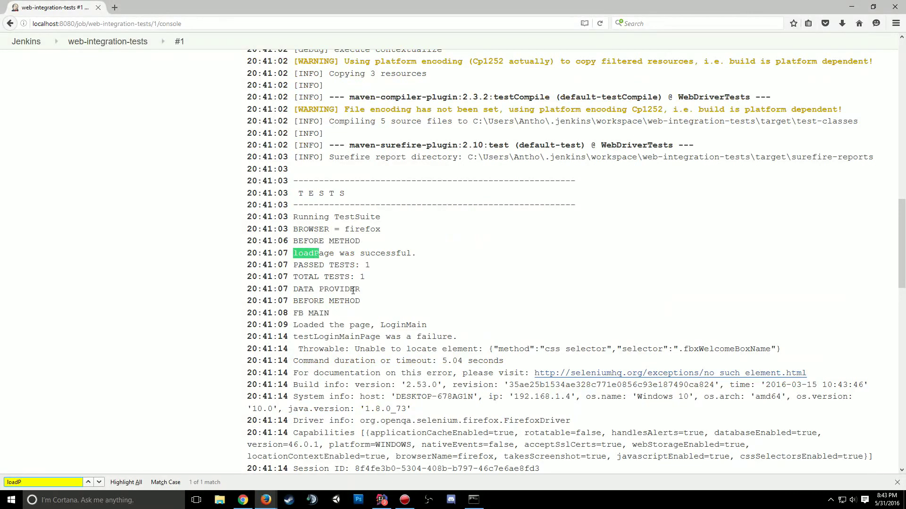
{"action": "triple_click", "coordinate": [401, 255]}
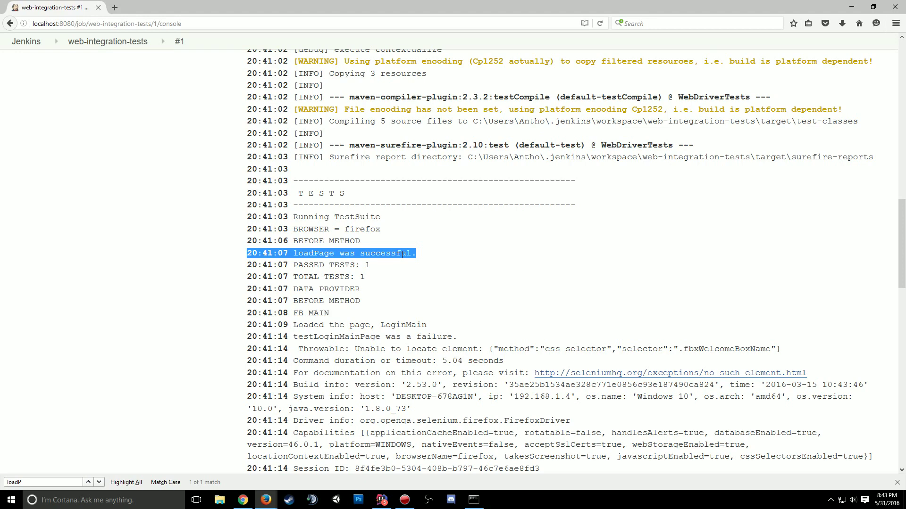
{"action": "left_click", "coordinate": [139, 46]}
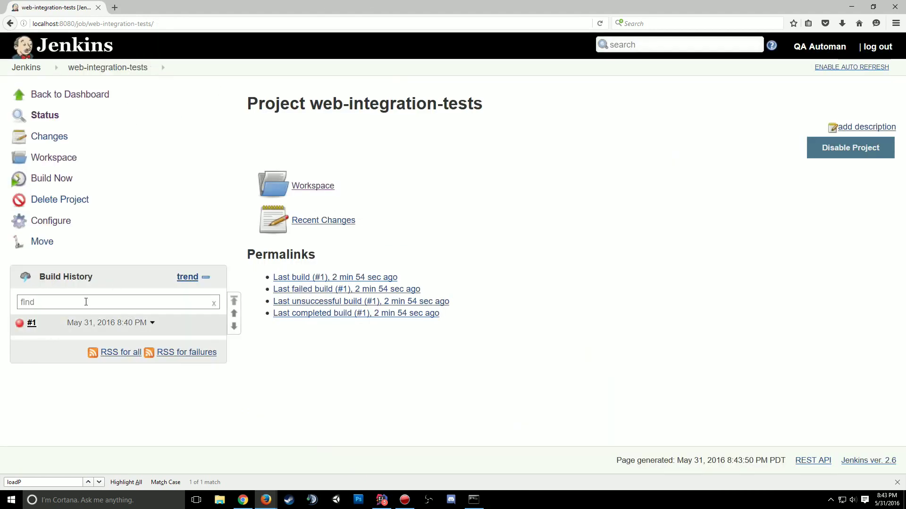
{"action": "left_click", "coordinate": [26, 69]}
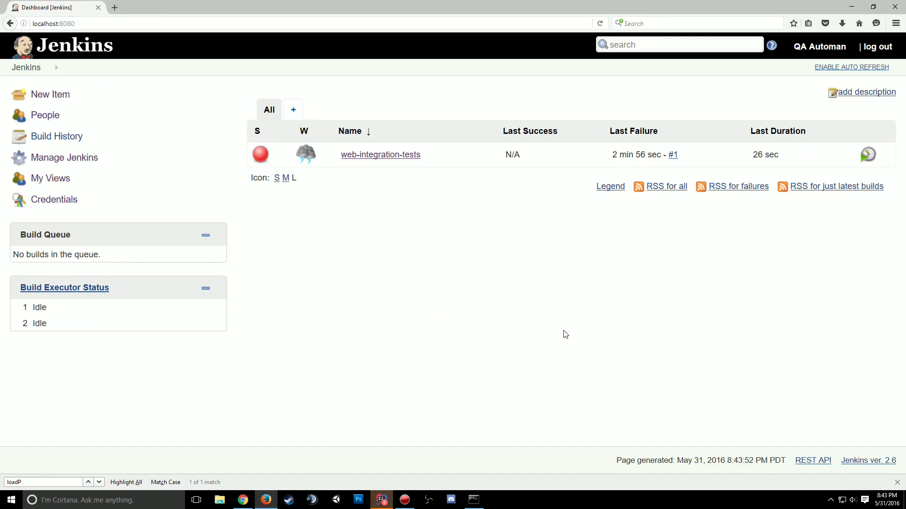
- Switch to IntelliJ IDEA and view the filloutEmailFld test's output and its source method in Login_Test
{"action": "left_click", "coordinate": [383, 501]}
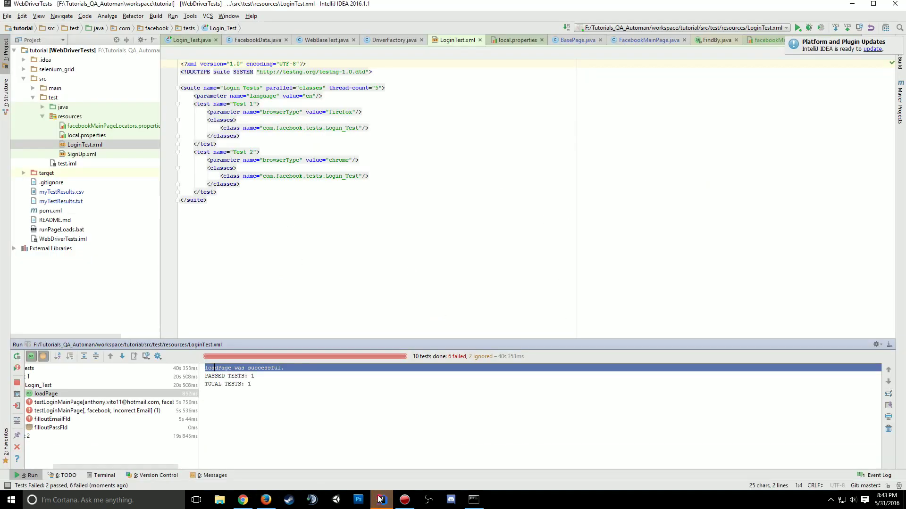
{"action": "left_click", "coordinate": [44, 427]}
{"action": "left_click", "coordinate": [52, 420]}
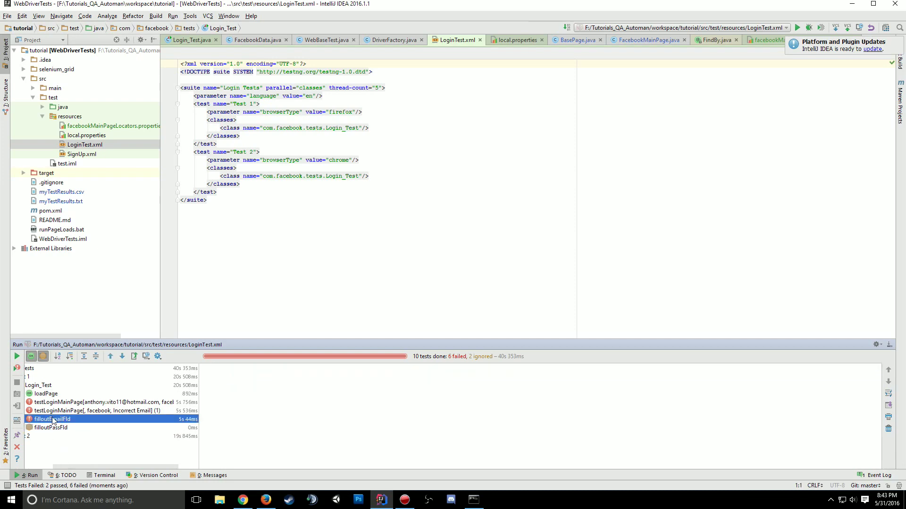
{"action": "double_click", "coordinate": [53, 420]}
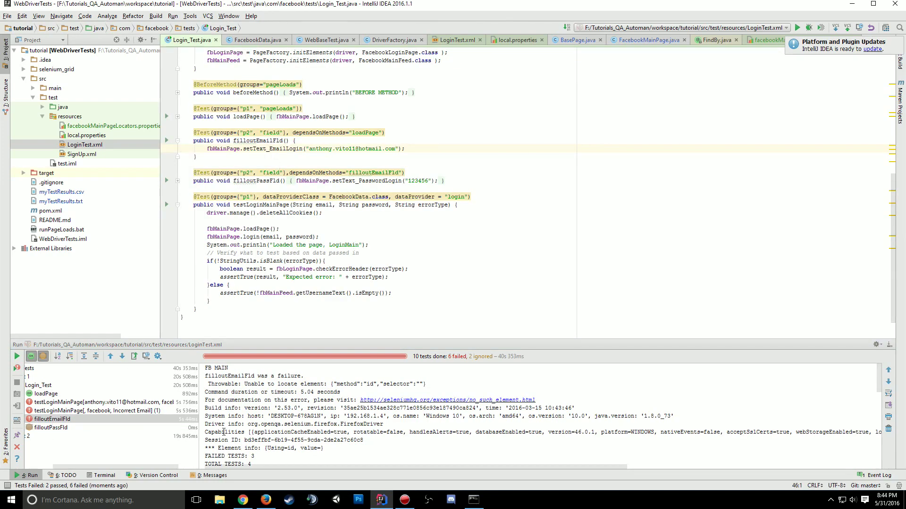
{"action": "left_click", "coordinate": [251, 391]}
{"action": "scroll", "coordinate": [377, 189], "scroll_direction": "up", "scroll_amount": 8}
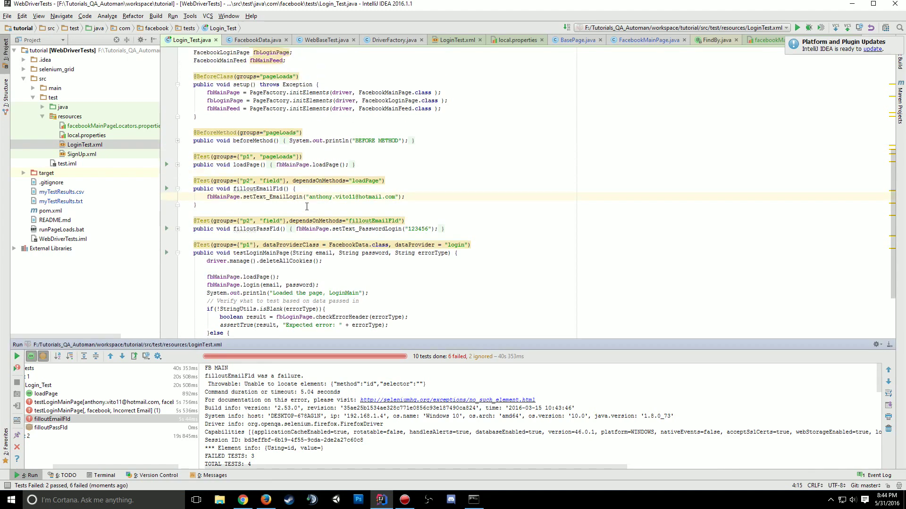
{"action": "left_click", "coordinate": [260, 503]}
{"action": "left_click", "coordinate": [260, 502]}
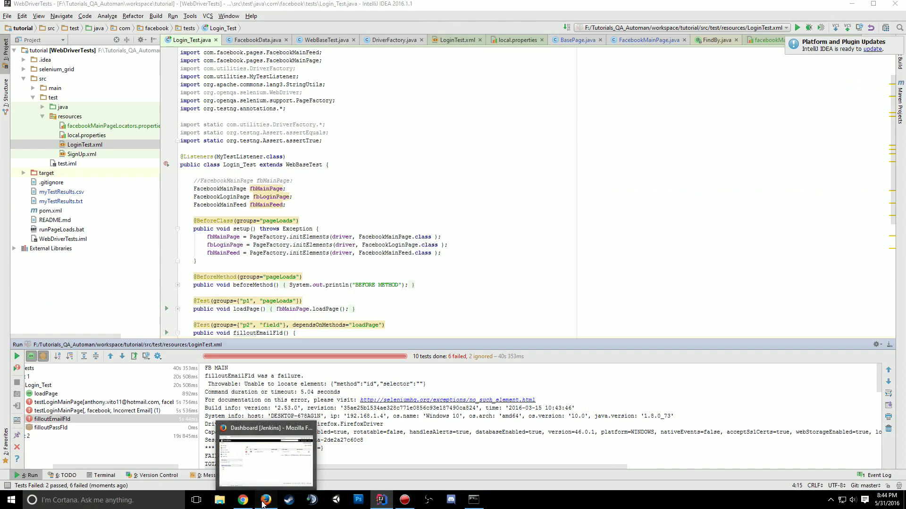
{"action": "left_click", "coordinate": [264, 503]}
{"action": "left_click", "coordinate": [264, 503]}
- Examine the pageLoads and p1 test groups in Login_Test and go to the loadPage method's definition in BasePage
{"action": "scroll", "coordinate": [285, 277], "scroll_direction": "down", "scroll_amount": 5}
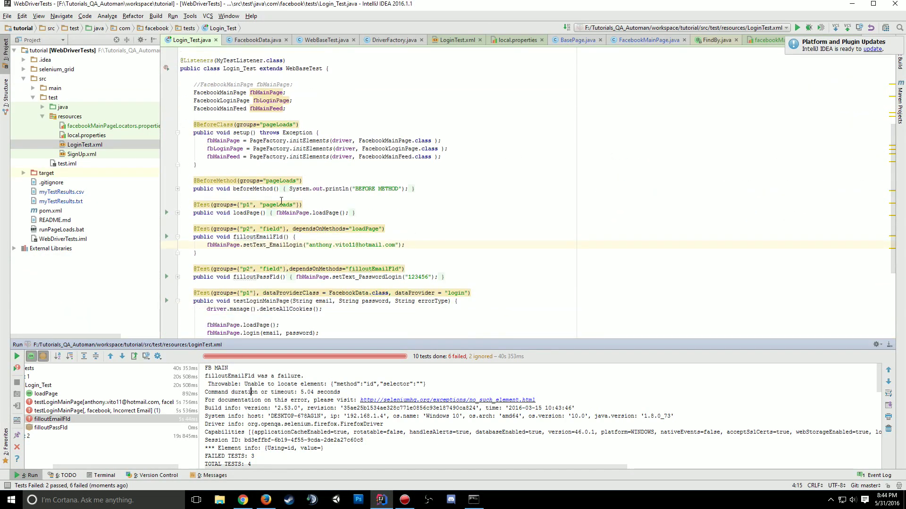
{"action": "mouse_move", "coordinate": [290, 206]}
{"action": "triple_click", "coordinate": [331, 189]}
{"action": "left_click", "coordinate": [316, 189]}
{"action": "left_click", "coordinate": [269, 212]}
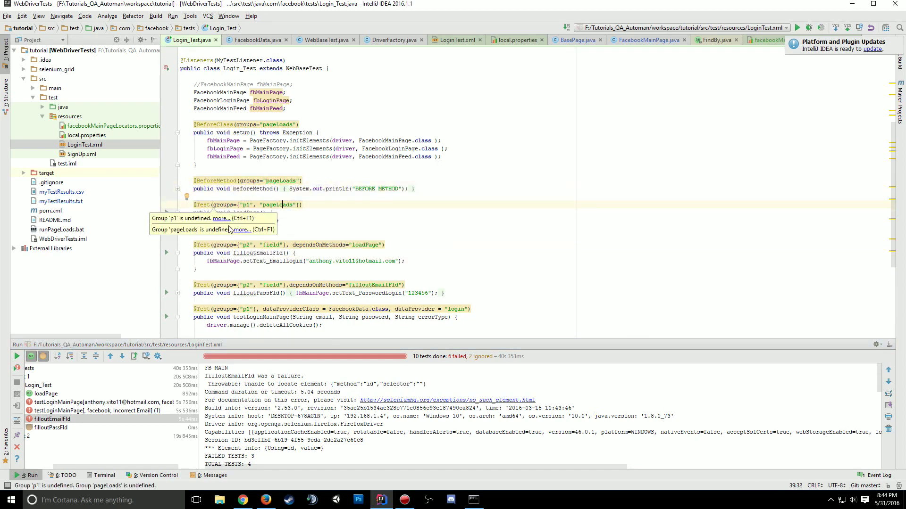
{"action": "left_click", "coordinate": [238, 196]}
{"action": "left_click", "coordinate": [257, 221], "text": "ctrl"}
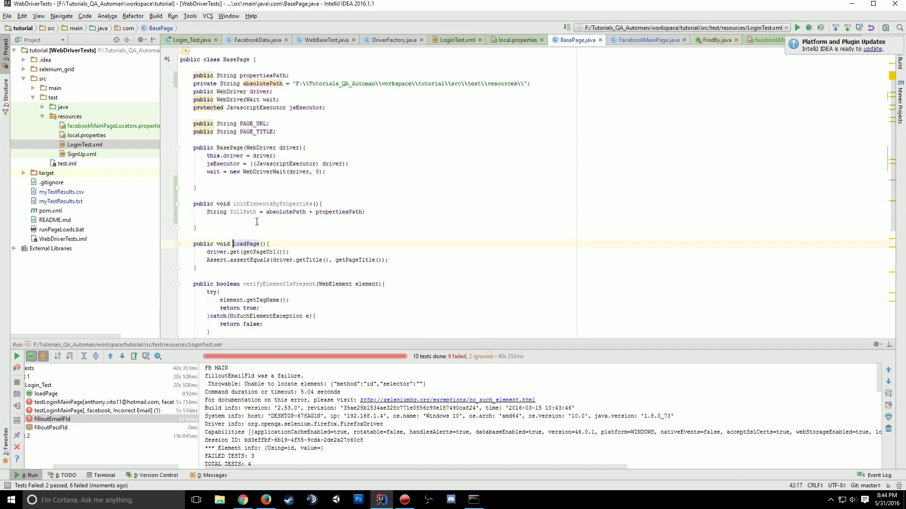
- Switch to Jenkins in Firefox, start another web-integration-tests build, and follow its console output and the Facebook test window
{"action": "left_click", "coordinate": [266, 500]}
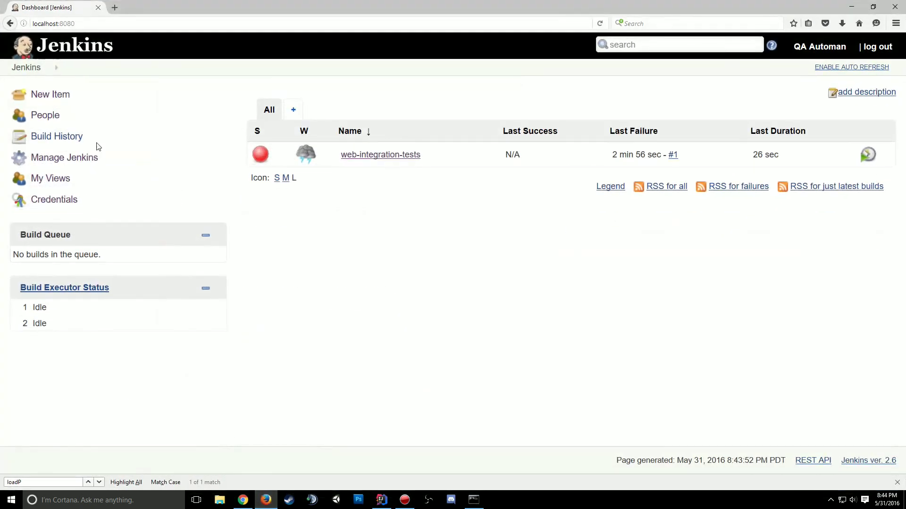
{"action": "left_click", "coordinate": [863, 159]}
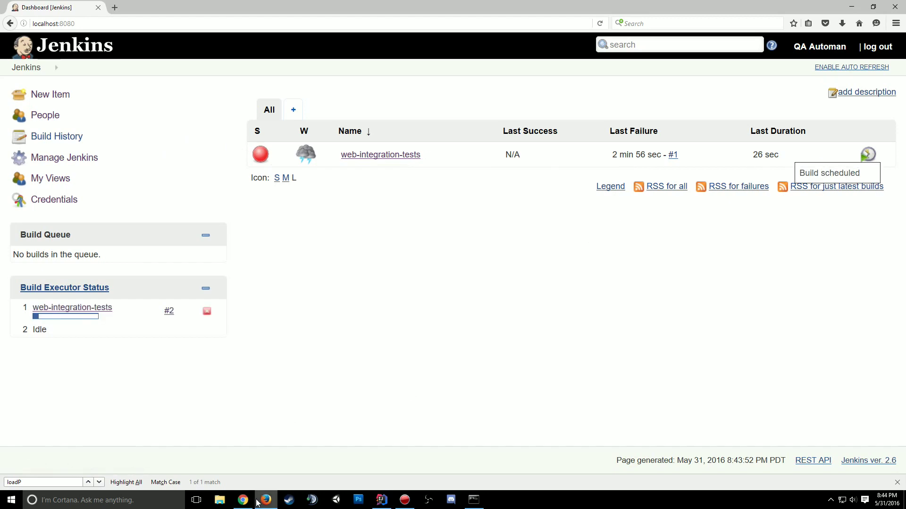
{"action": "left_click", "coordinate": [75, 317]}
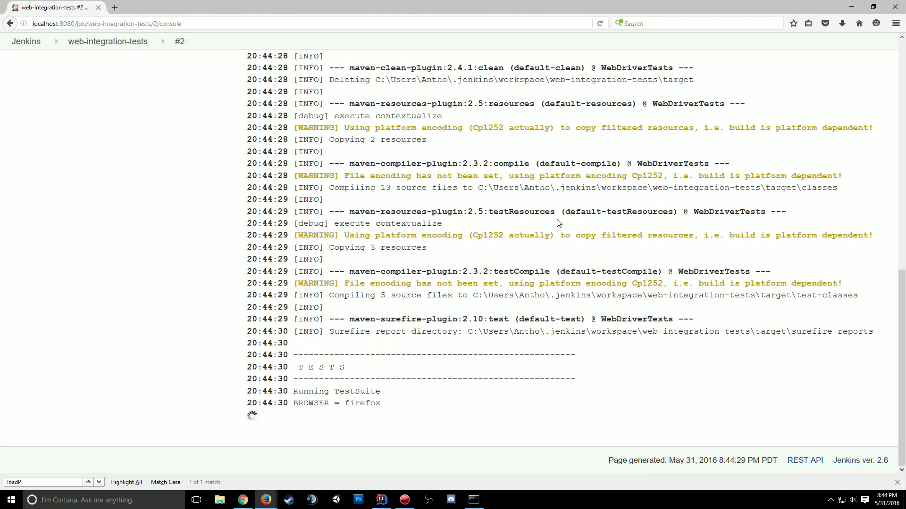
{"action": "mouse_move", "coordinate": [279, 491]}
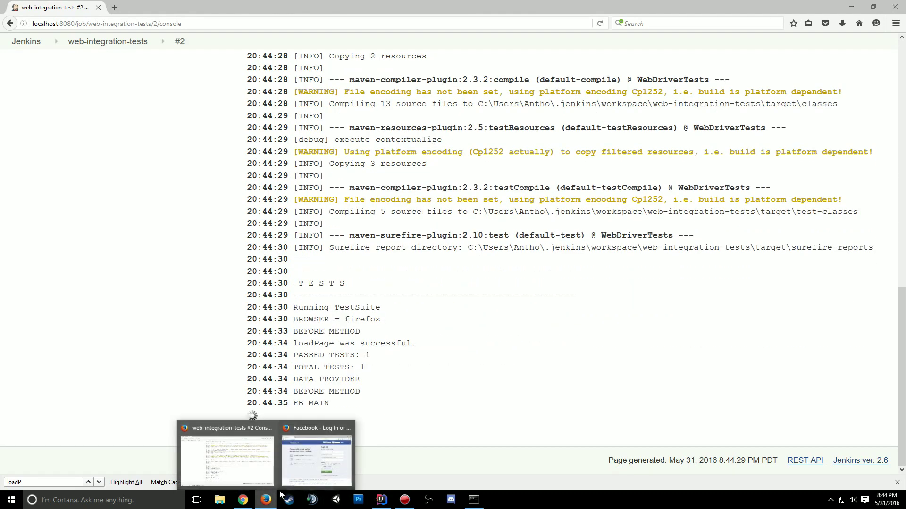
{"action": "left_click", "coordinate": [295, 478]}
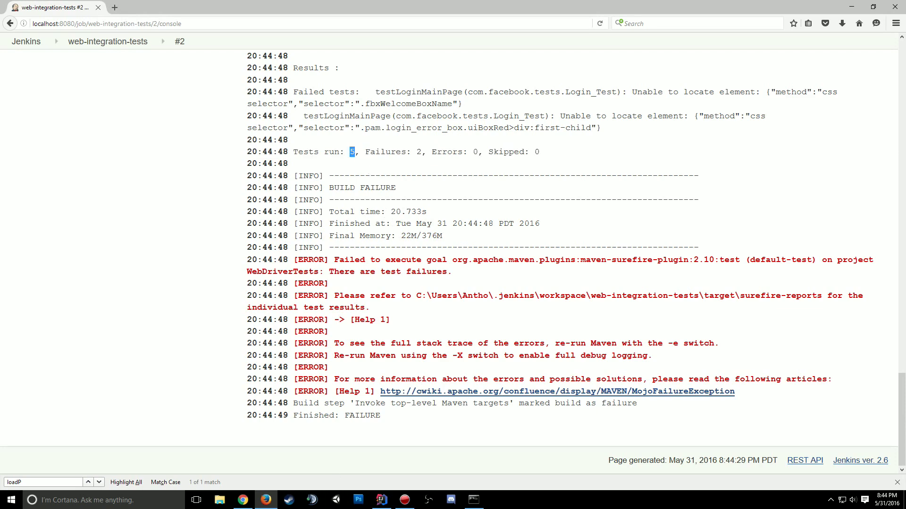
- Switch to IntelliJ IDEA to view the loadPage test output, and return to build #2's console output in Firefox
{"action": "key", "text": "alt+Tab"}
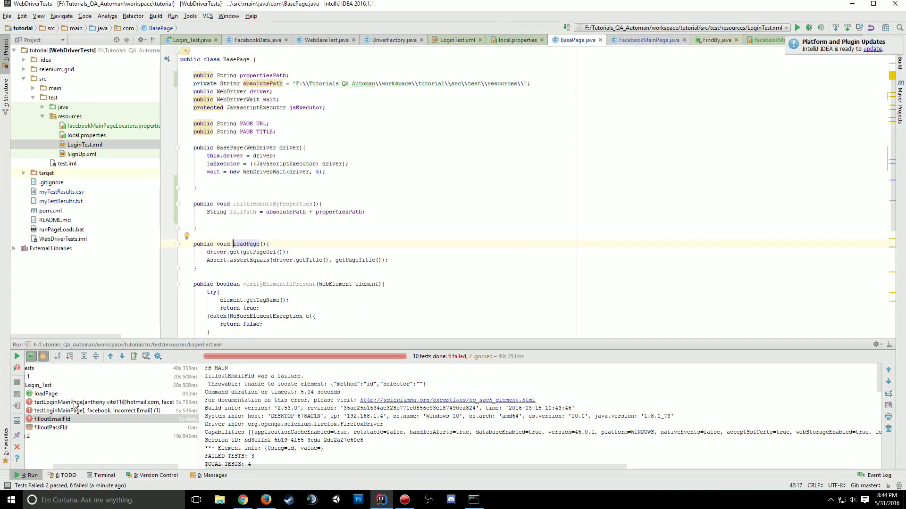
{"action": "left_click", "coordinate": [46, 394]}
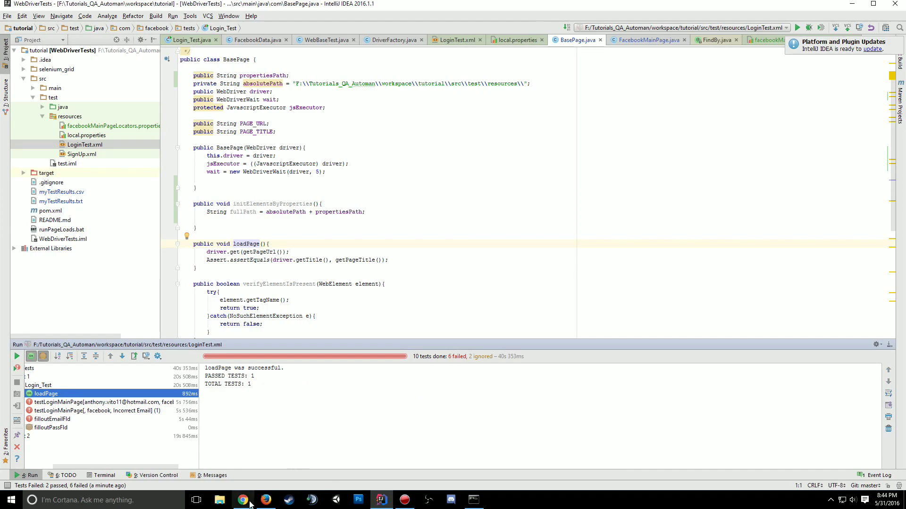
{"action": "left_click", "coordinate": [266, 500]}
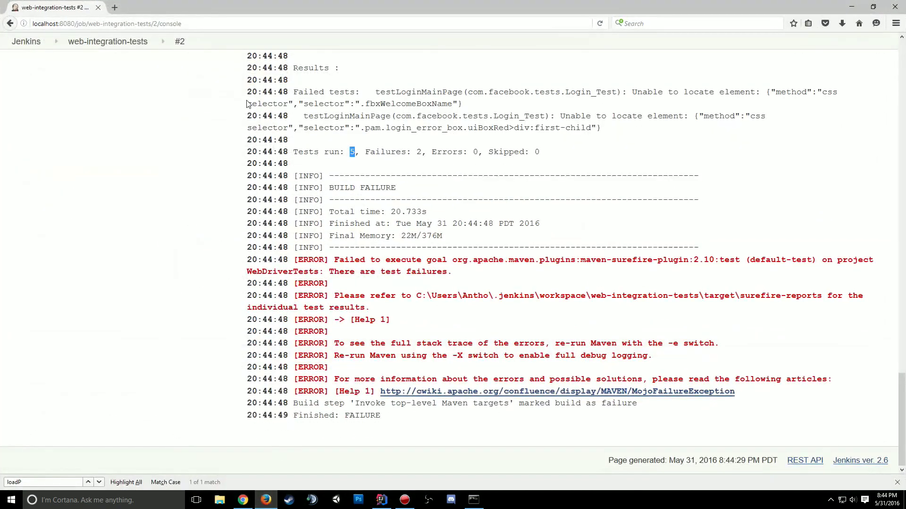
- Examine the Git fetch commands at the start of build #2's console output, and open the web-integration-tests workspace
{"action": "scroll", "coordinate": [415, 267], "scroll_direction": "up", "scroll_amount": 20}
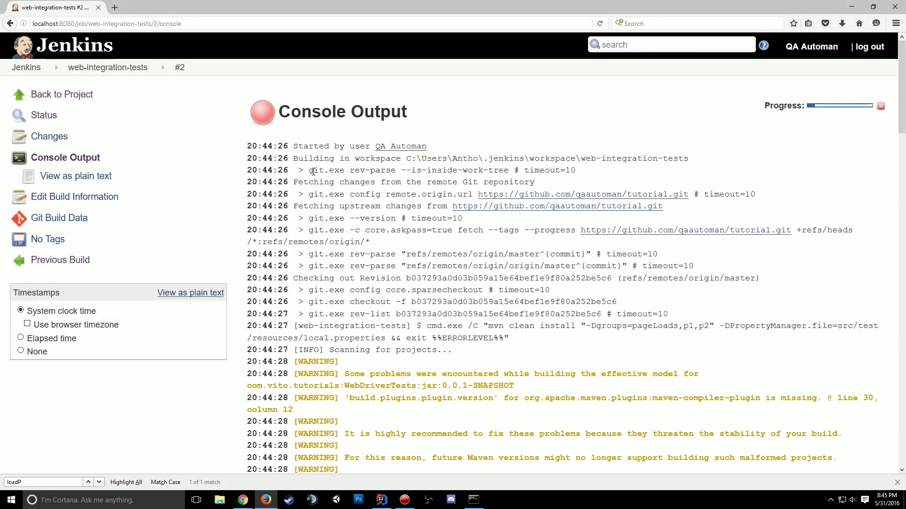
{"action": "left_click_drag", "start_coordinate": [309, 170], "coordinate": [544, 265]}
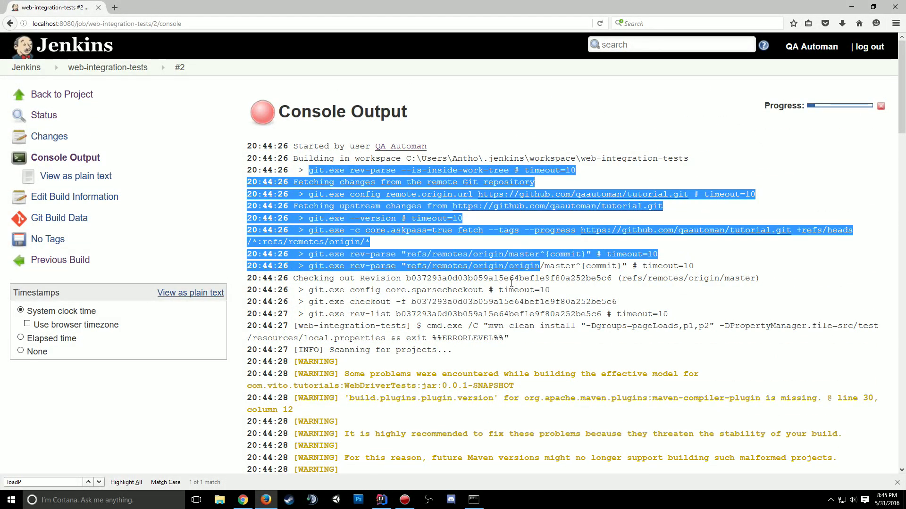
{"action": "left_click", "coordinate": [418, 230]}
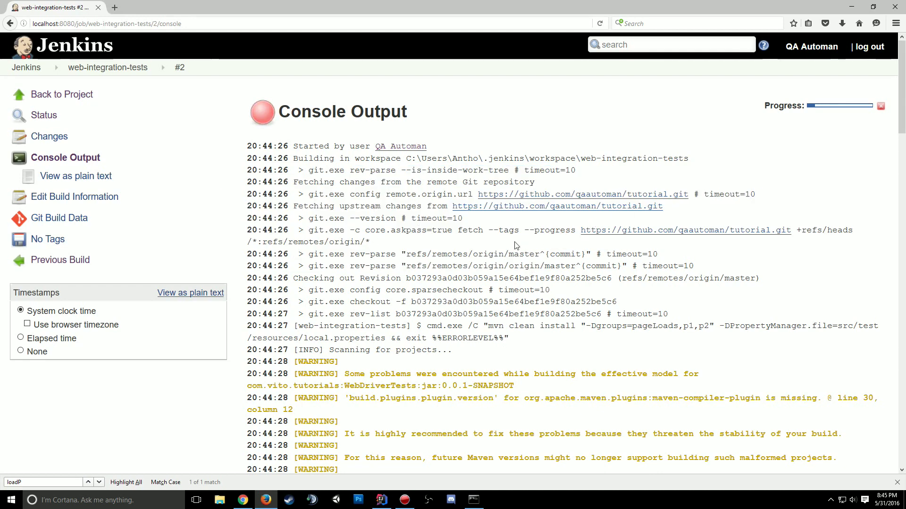
{"action": "left_click", "coordinate": [92, 72]}
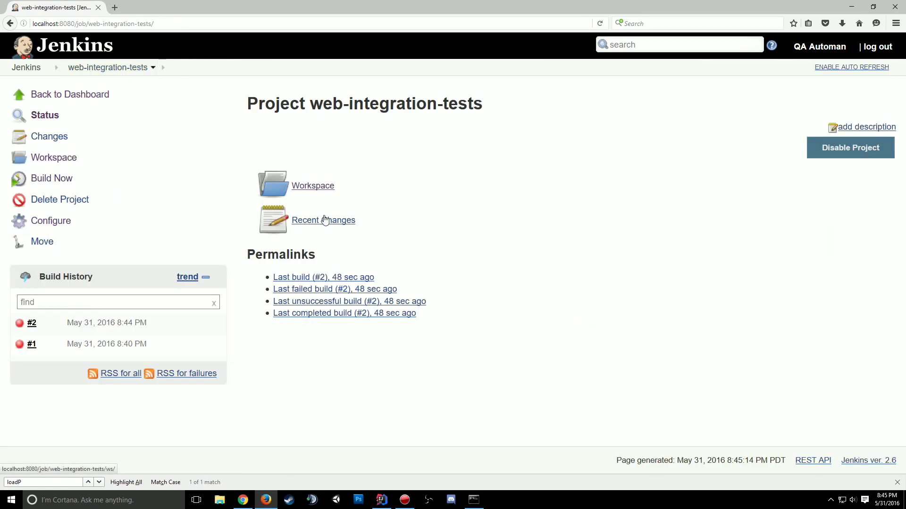
{"action": "left_click", "coordinate": [320, 189]}
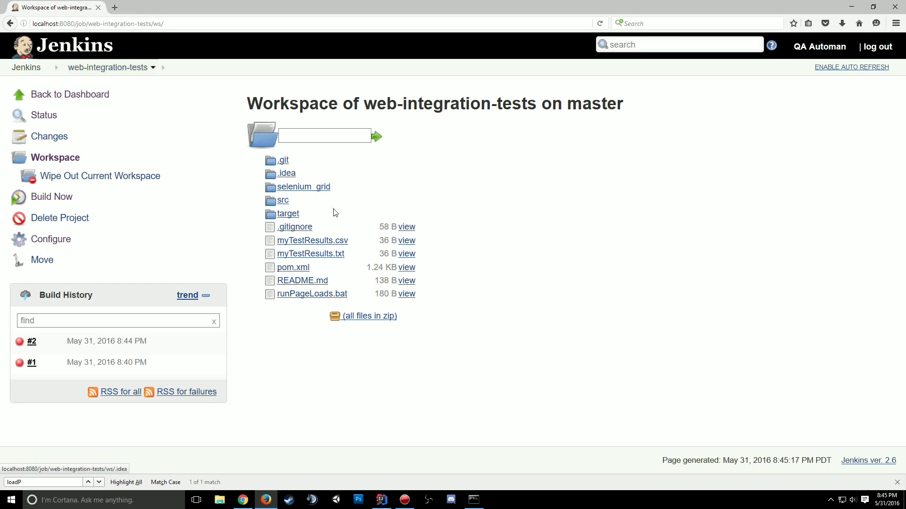
- Reopen build #2's console output and highlight the mvn clean install command with its groups and PropertyManager.file arguments
{"action": "left_click", "coordinate": [18, 344]}
{"action": "scroll", "coordinate": [374, 227], "scroll_direction": "down", "scroll_amount": 3}
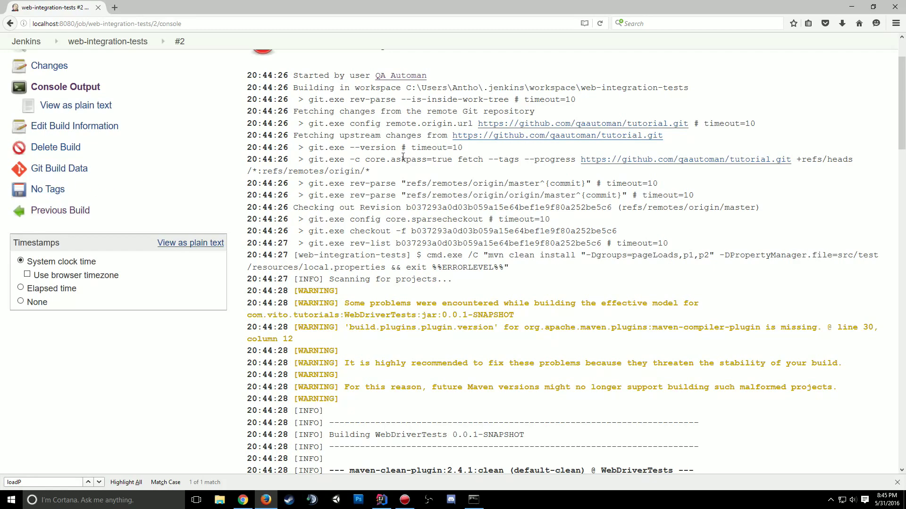
{"action": "scroll", "coordinate": [391, 203], "scroll_direction": "up", "scroll_amount": 2}
{"action": "scroll", "coordinate": [420, 191], "scroll_direction": "down", "scroll_amount": 5}
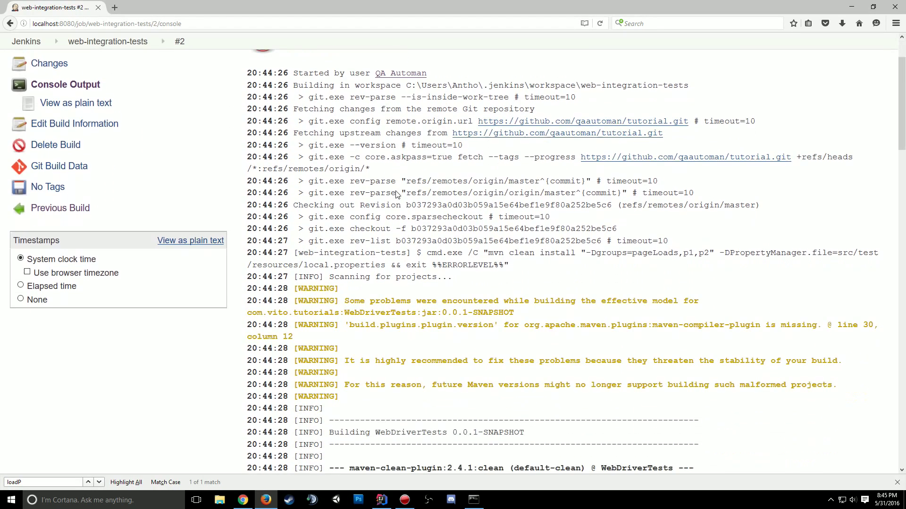
{"action": "scroll", "coordinate": [449, 182], "scroll_direction": "up", "scroll_amount": 3}
{"action": "scroll", "coordinate": [446, 184], "scroll_direction": "down", "scroll_amount": 10}
{"action": "scroll", "coordinate": [368, 208], "scroll_direction": "up", "scroll_amount": 8}
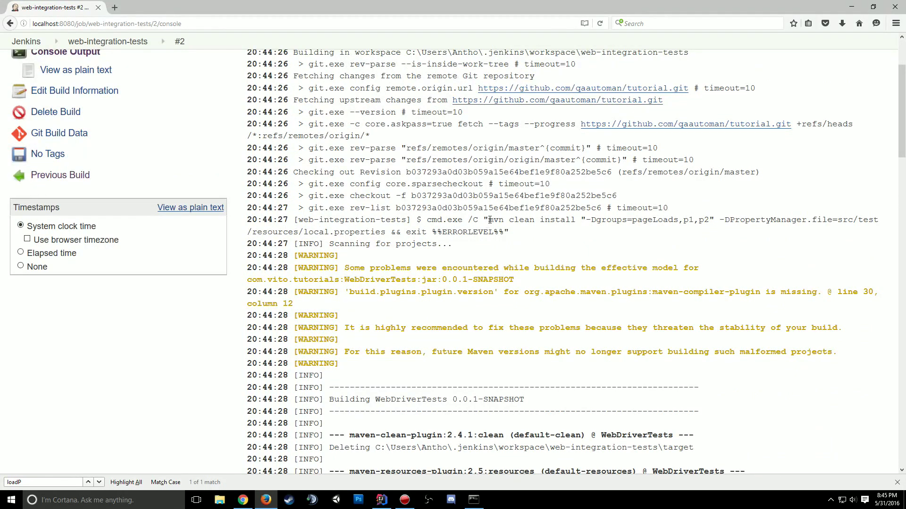
{"action": "left_click_drag", "start_coordinate": [490, 223], "coordinate": [383, 232]}
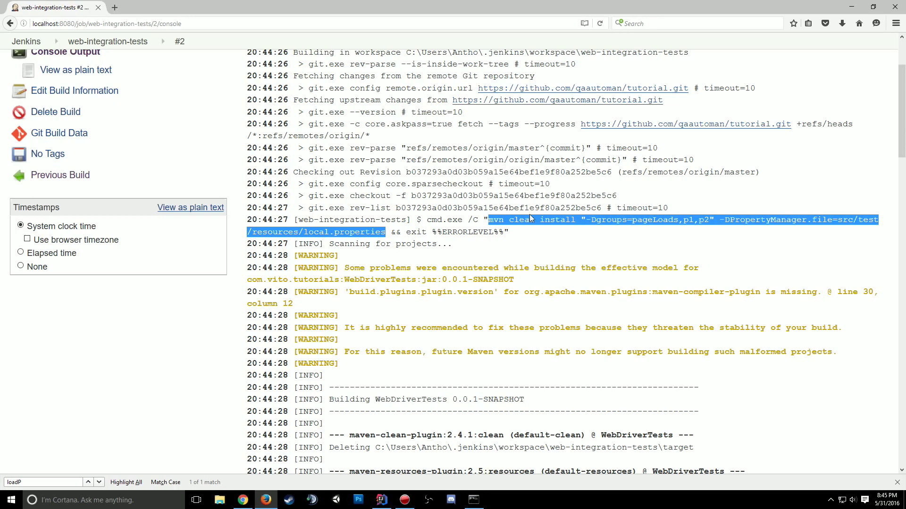
- Examine the Maven build phases and the loadPage and testLoginMainPage results further down build #2's console output
{"action": "scroll", "coordinate": [543, 212], "scroll_direction": "down", "scroll_amount": 6}
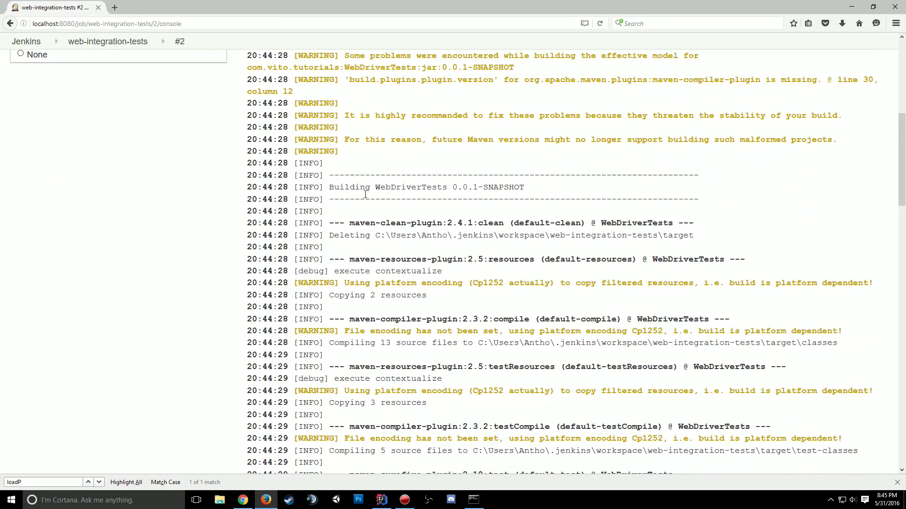
{"action": "left_click_drag", "start_coordinate": [365, 194], "coordinate": [510, 326]}
{"action": "left_click", "coordinate": [510, 302]}
{"action": "scroll", "coordinate": [510, 299], "scroll_direction": "down", "scroll_amount": 12}
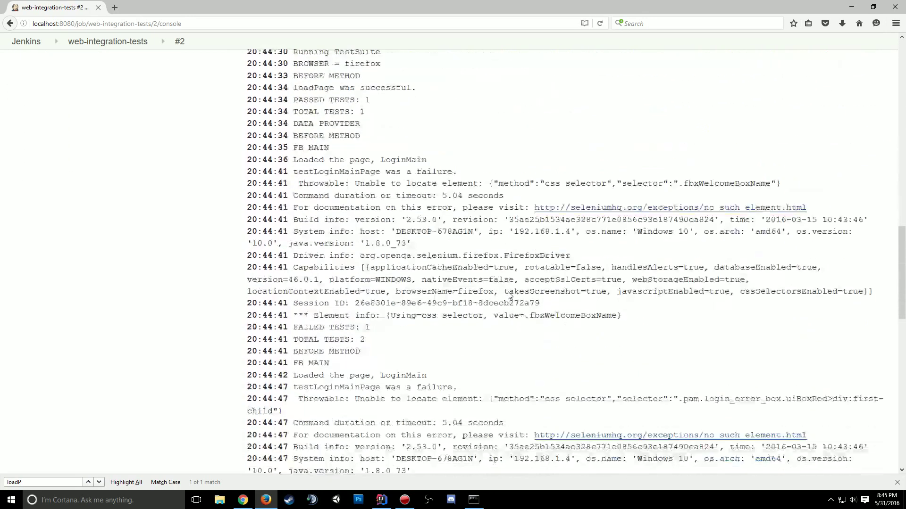
{"action": "left_click_drag", "start_coordinate": [319, 100], "coordinate": [457, 387]}
{"action": "scroll", "coordinate": [368, 363], "scroll_direction": "down", "scroll_amount": 4}
{"action": "scroll", "coordinate": [382, 346], "scroll_direction": "up", "scroll_amount": 3}
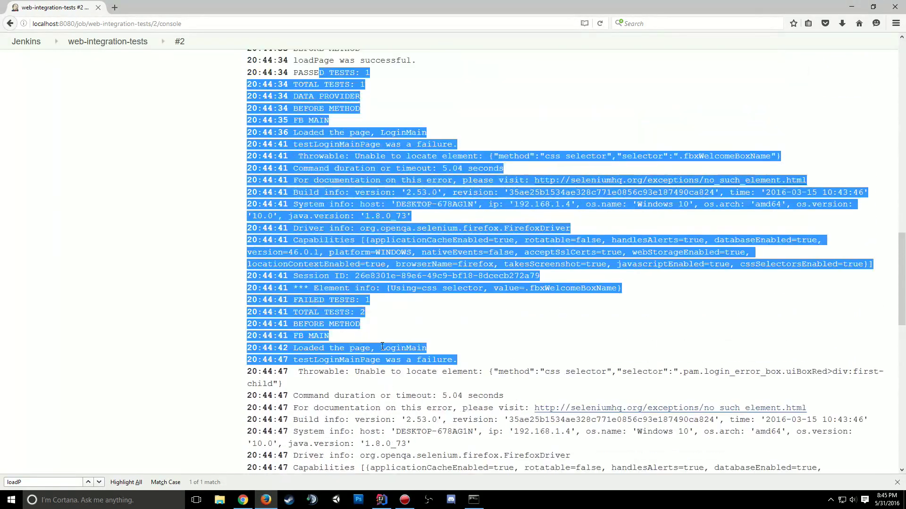
- Open the web-integration-tests job's configuration and make the project parameterized
{"action": "scroll", "coordinate": [382, 346], "scroll_direction": "up", "scroll_amount": 15}
{"action": "left_click", "coordinate": [133, 71]}
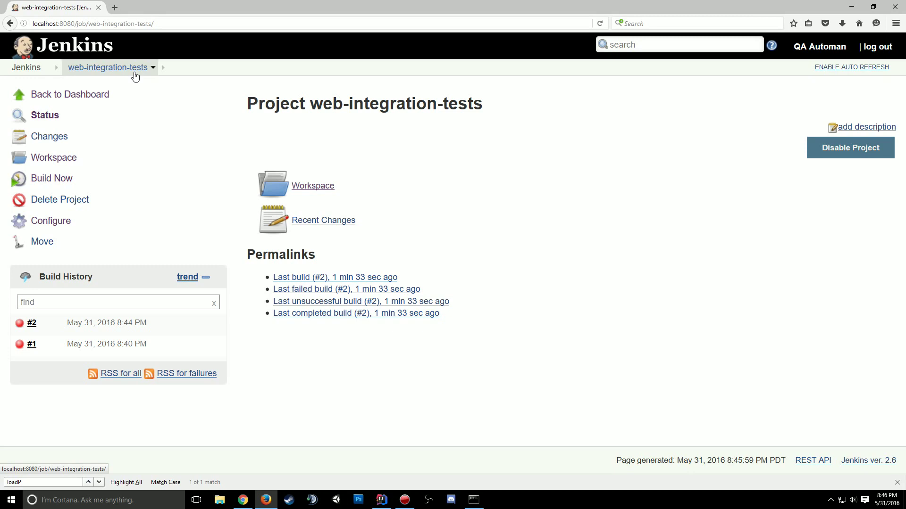
{"action": "left_click", "coordinate": [60, 223]}
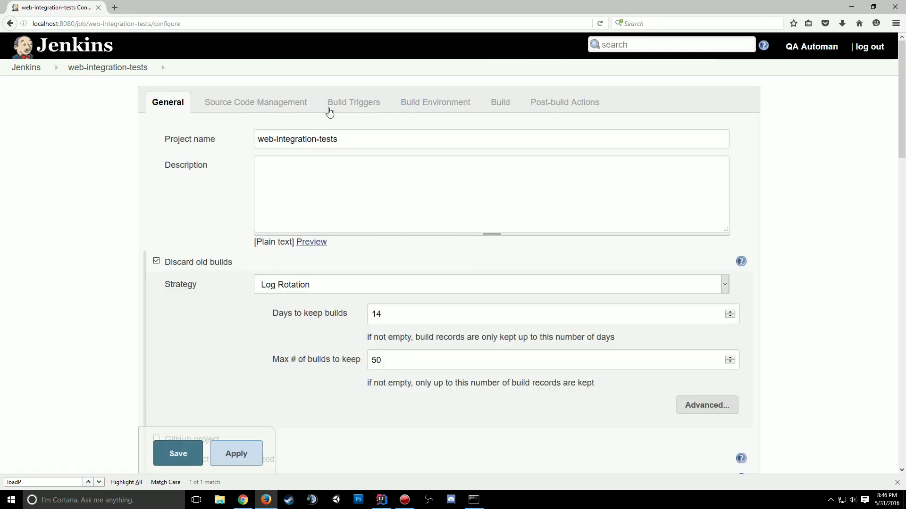
{"action": "scroll", "coordinate": [329, 112], "scroll_direction": "down", "scroll_amount": 6}
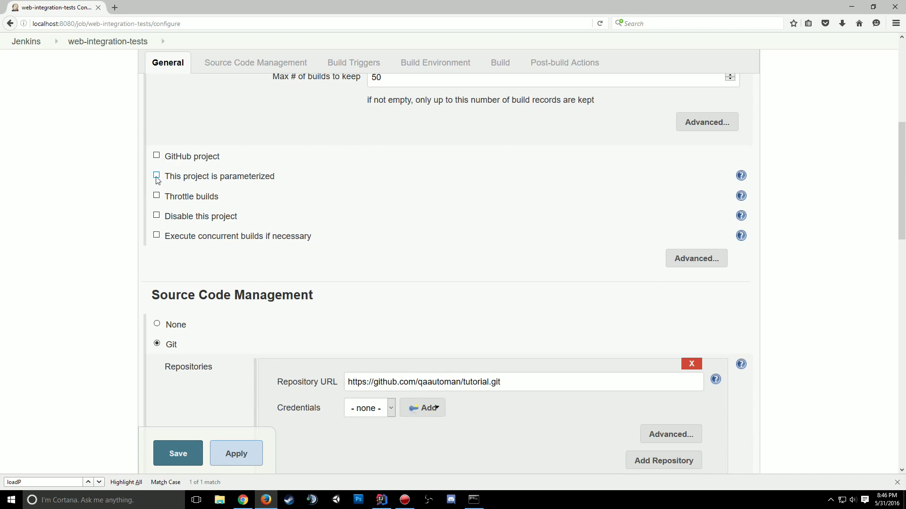
{"action": "left_click", "coordinate": [157, 177]}
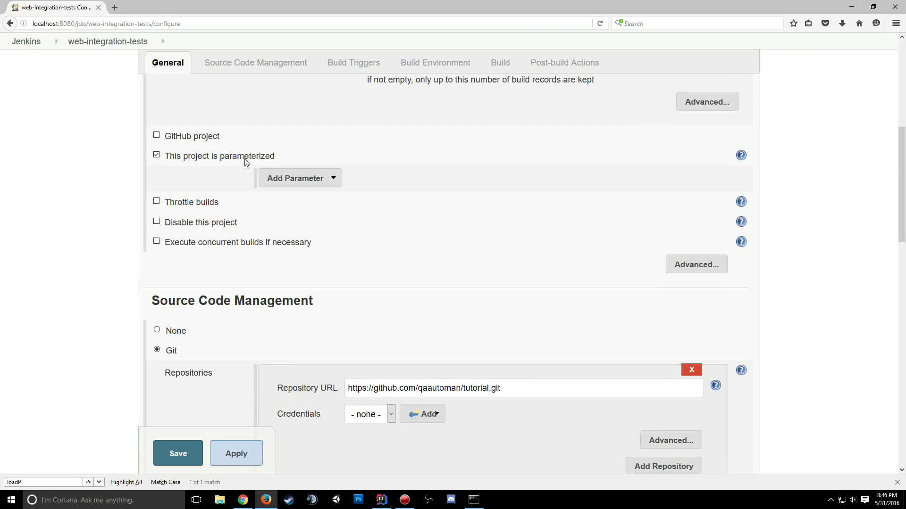
{"action": "left_click", "coordinate": [291, 181]}
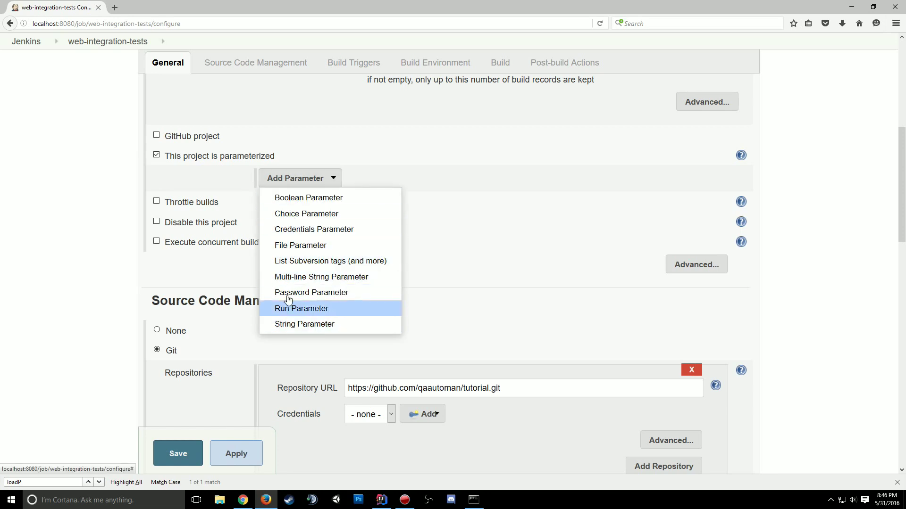
{"action": "left_click", "coordinate": [330, 214]}
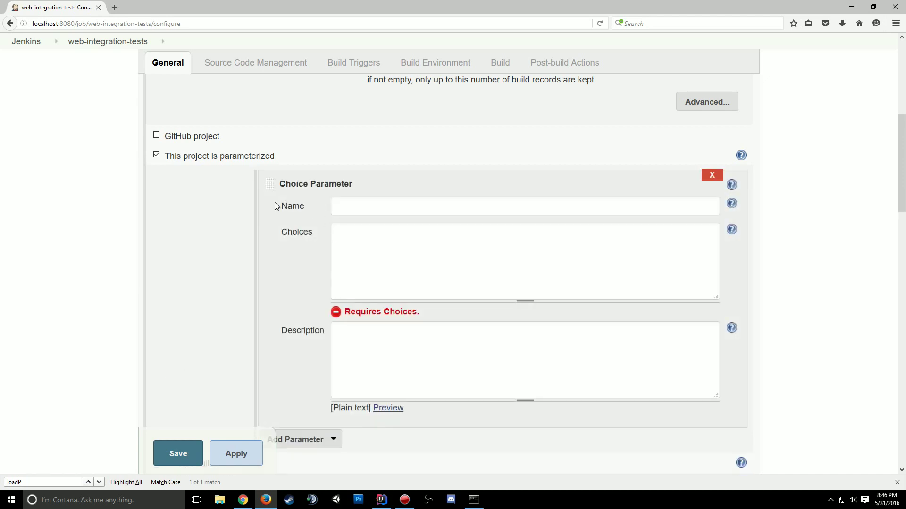
{"action": "left_click", "coordinate": [711, 175]}
- Add a Choice Parameter to the job, and switch to IntelliJ IDEA to find the getBrowserTypeByProperty method in DriverFactory.java
{"action": "left_click", "coordinate": [300, 178]}
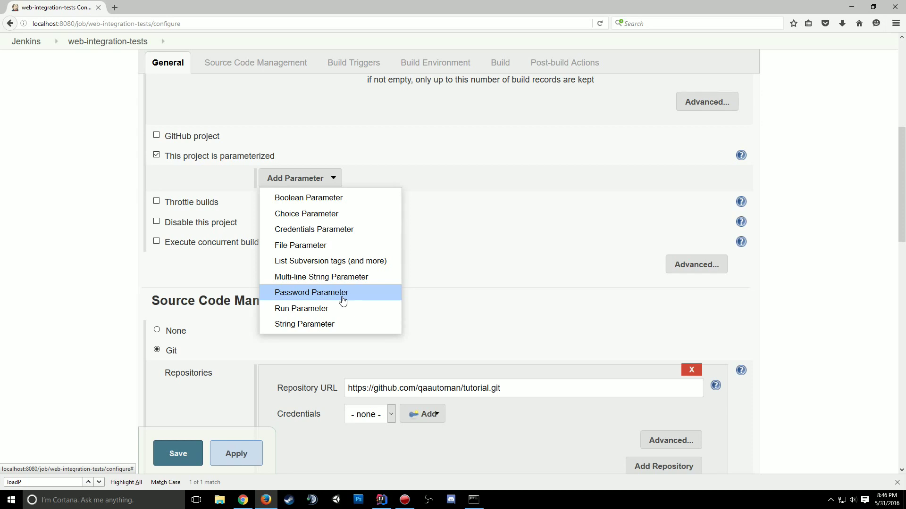
{"action": "left_click", "coordinate": [311, 216]}
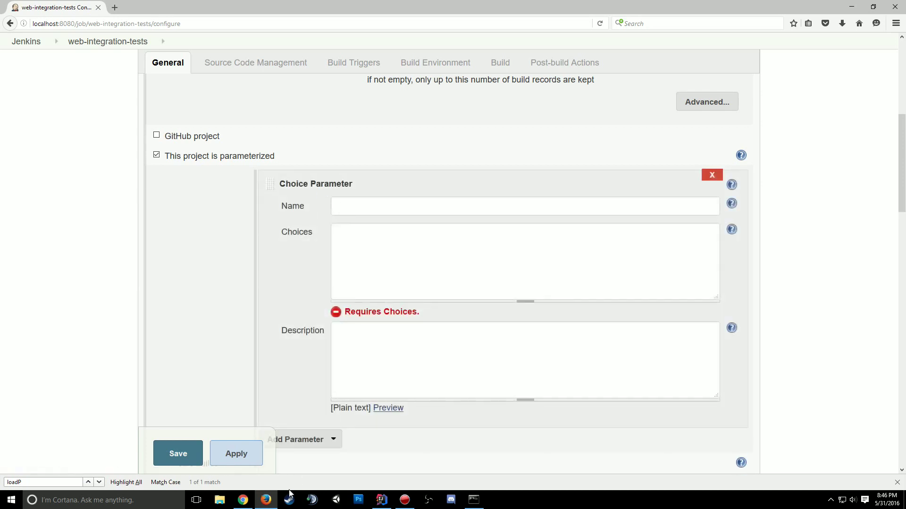
{"action": "left_click", "coordinate": [387, 504]}
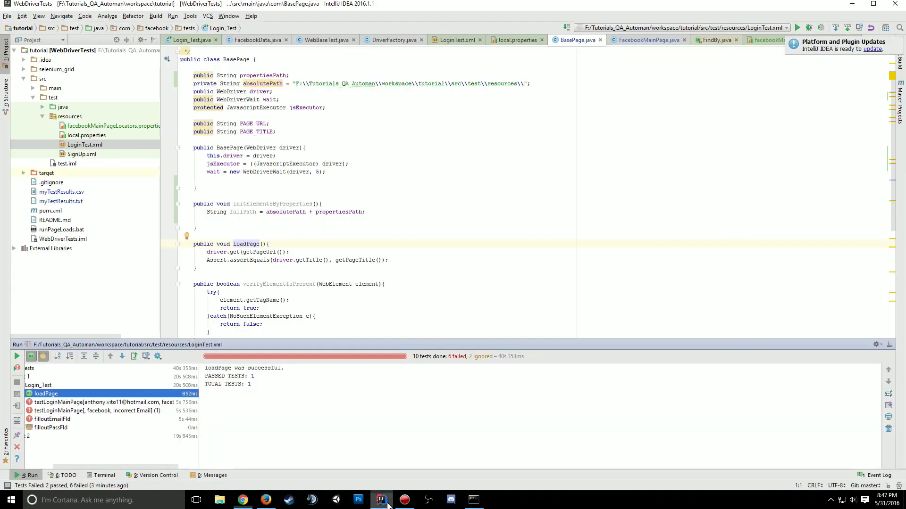
{"action": "left_click", "coordinate": [401, 139]}
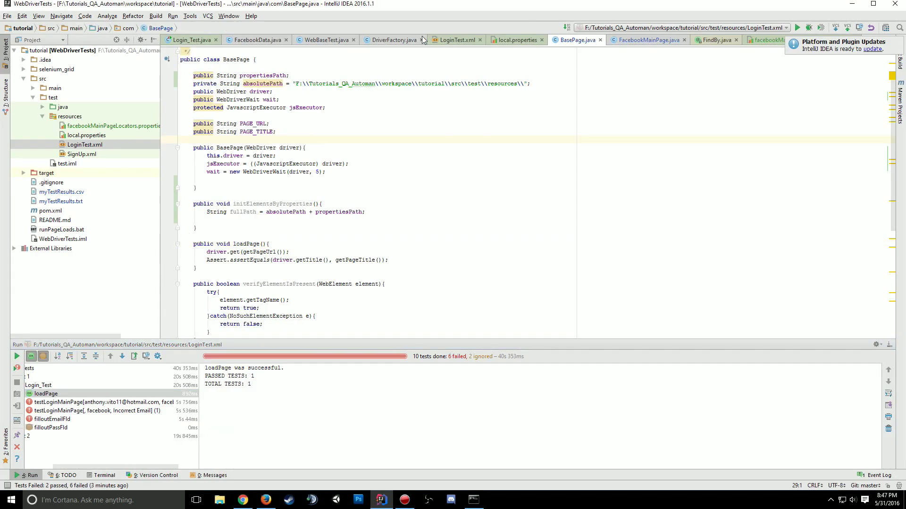
{"action": "left_click", "coordinate": [374, 40]}
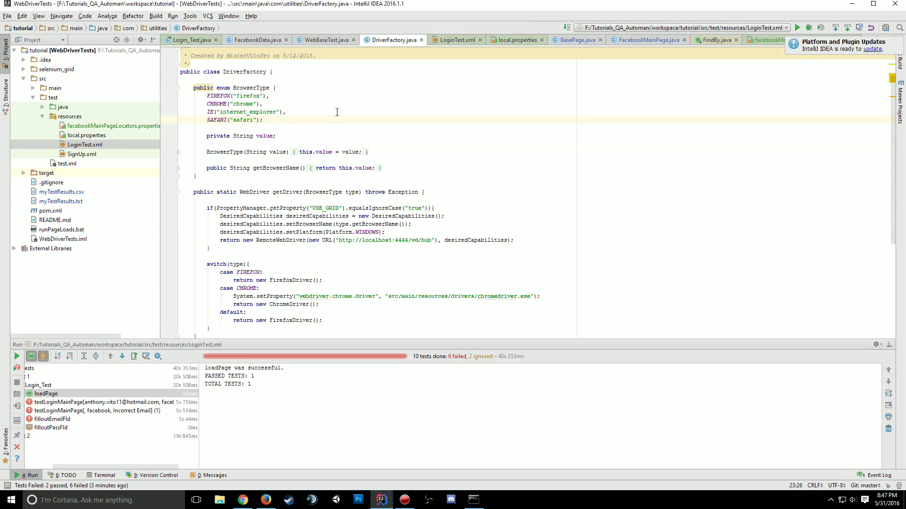
{"action": "scroll", "coordinate": [285, 154], "scroll_direction": "down", "scroll_amount": 1}
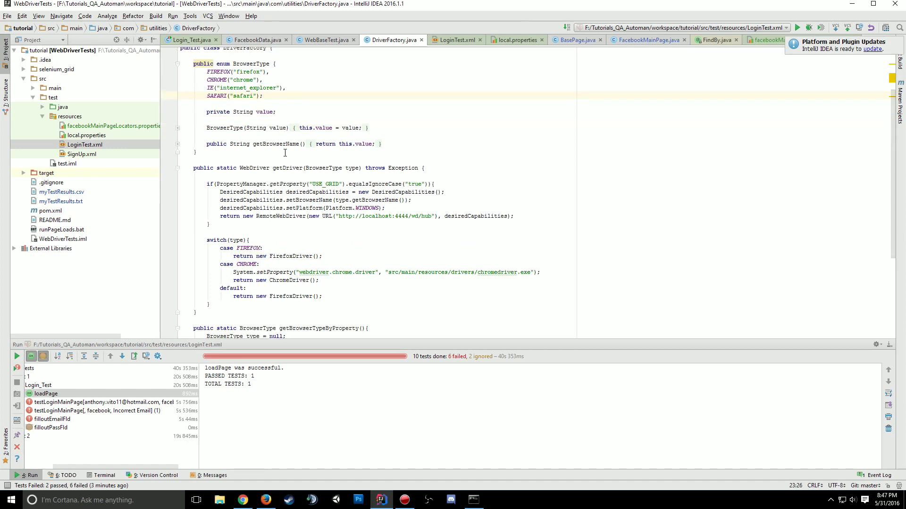
{"action": "scroll", "coordinate": [285, 152], "scroll_direction": "down", "scroll_amount": 1}
{"action": "scroll", "coordinate": [382, 274], "scroll_direction": "down", "scroll_amount": 2}
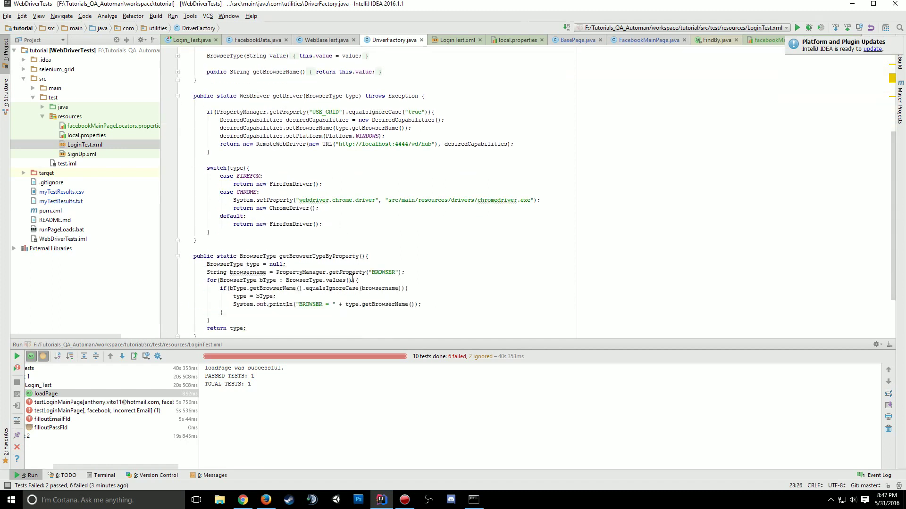
- Copy the BROWSER property name from getBrowserTypeByProperty and enter it as the choice parameter's name in the Jenkins configuration in Firefox
{"action": "double_click", "coordinate": [382, 272]}
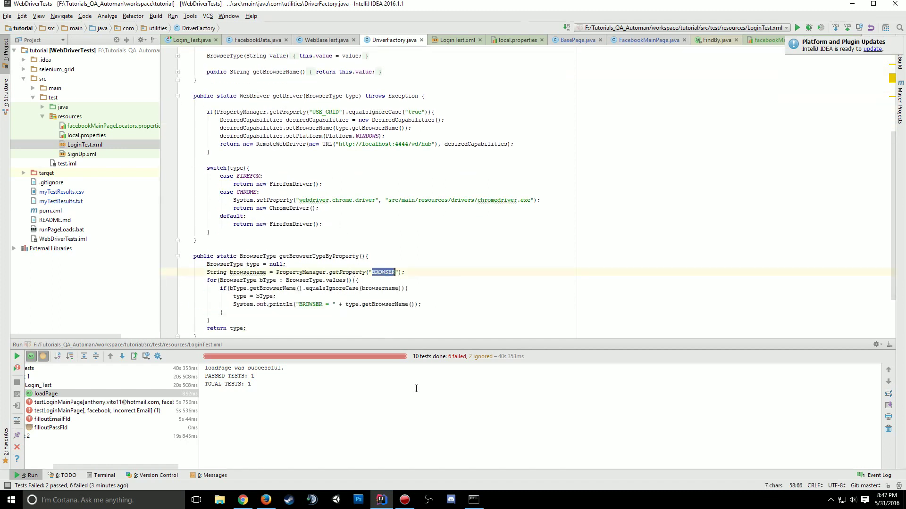
{"action": "double_click", "coordinate": [378, 273]}
{"action": "key", "text": "ctrl+c"}
{"action": "left_click", "coordinate": [266, 500]}
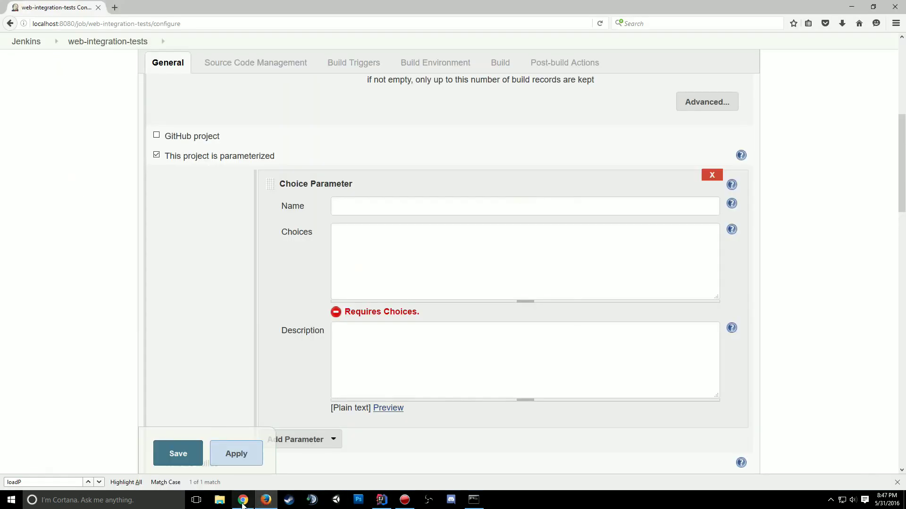
{"action": "left_click", "coordinate": [352, 206]}
{"action": "key", "text": "ctrl+v"}
- Fill the BROWSER parameter's choices with firefox and chrome on separate lines, copied from the BrowserType enum in IntelliJ IDEA
{"action": "left_click", "coordinate": [382, 273]}
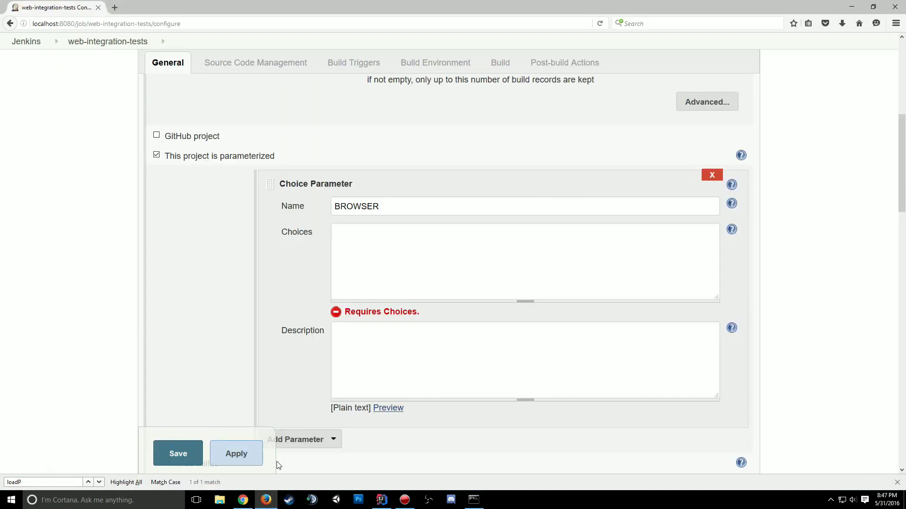
{"action": "left_click", "coordinate": [382, 500]}
{"action": "double_click", "coordinate": [241, 132]}
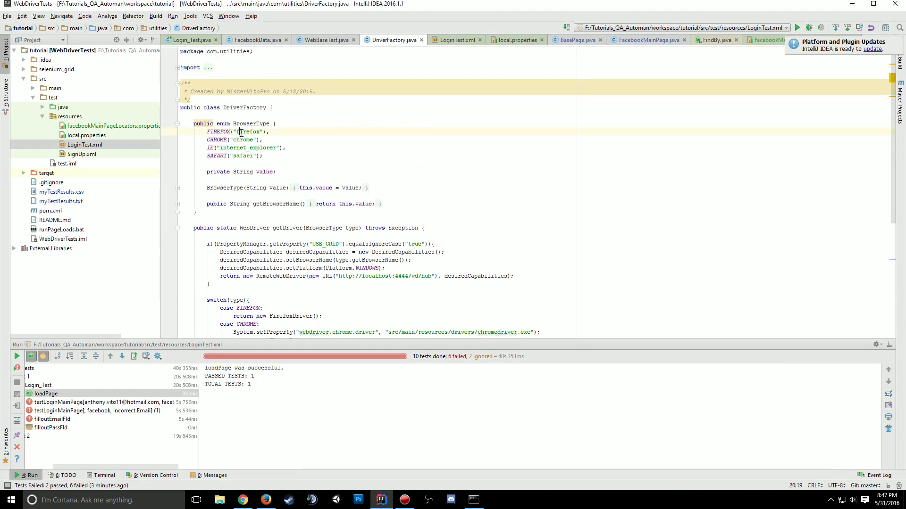
{"action": "key", "text": "ctrl+c"}
{"action": "left_click", "coordinate": [266, 500]}
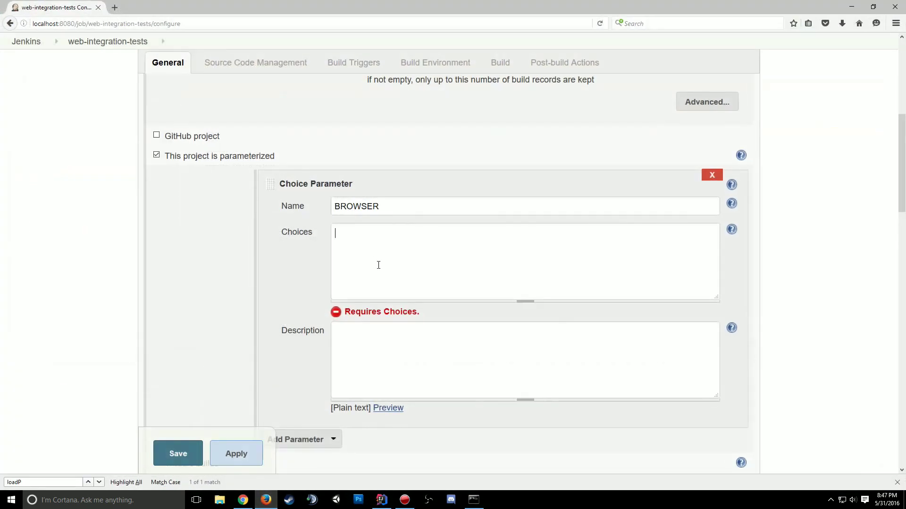
{"action": "key", "text": "ctrl+v"}
{"action": "left_click", "coordinate": [381, 500]}
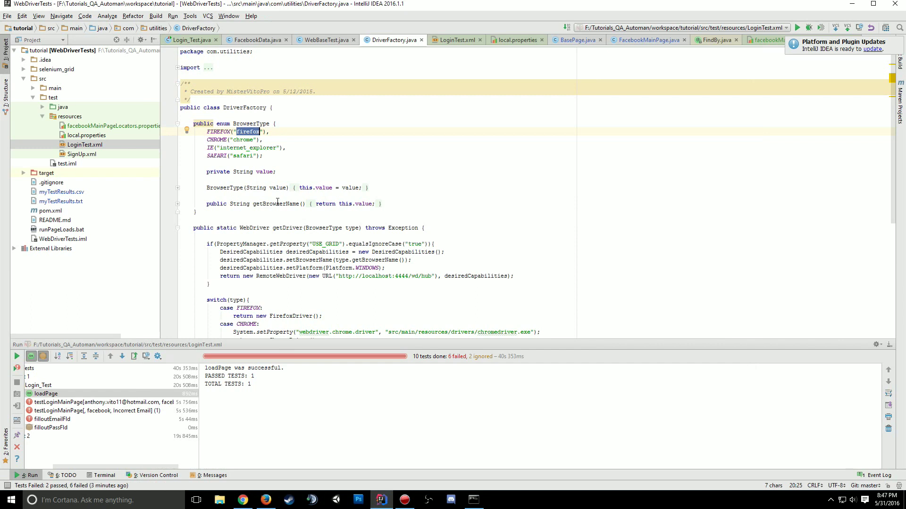
{"action": "double_click", "coordinate": [241, 140]}
{"action": "left_click", "coordinate": [266, 500]}
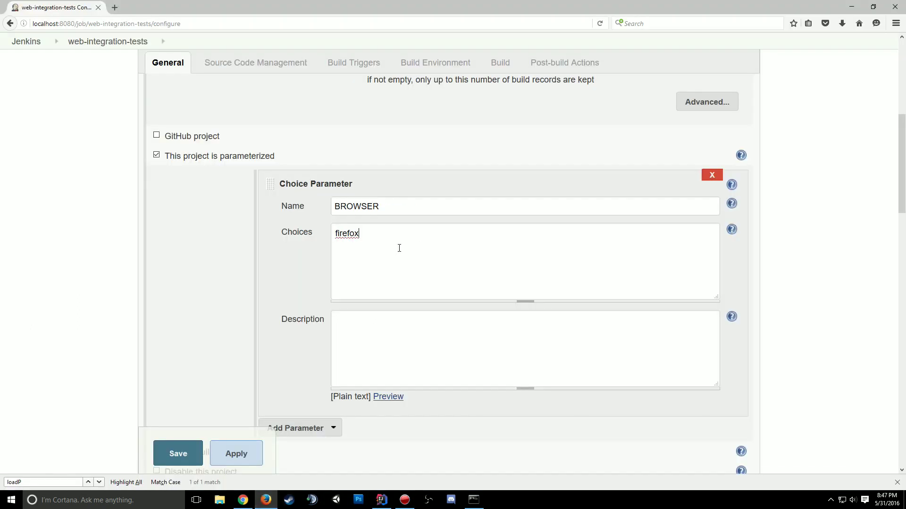
{"action": "key", "text": "ctrl+v"}
- Describe the BROWSER parameter as "Browser it runs on" and save the job configuration
{"action": "scroll", "coordinate": [390, 241], "scroll_direction": "down", "scroll_amount": 3}
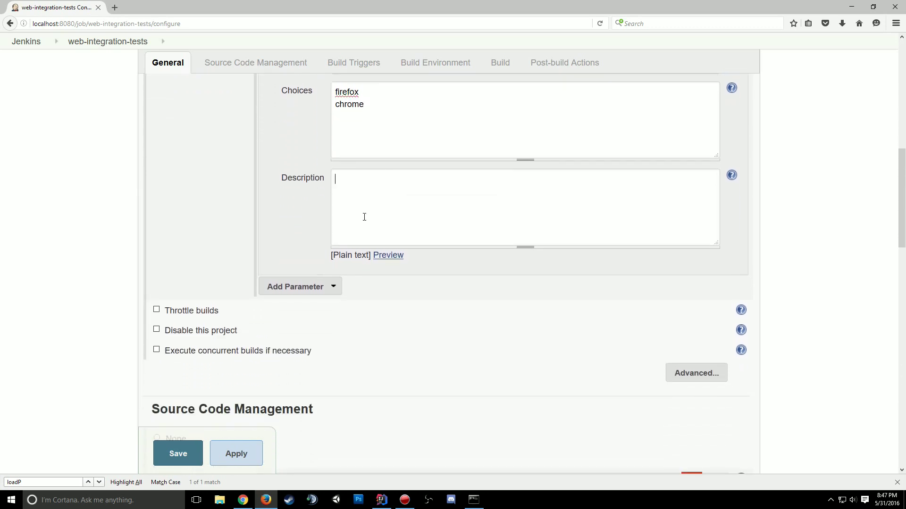
{"action": "type", "text": "Be"}
{"action": "type", "text": "owse"}
{"action": "type", "text": "r it runs on"}
{"action": "left_click", "coordinate": [170, 461]}
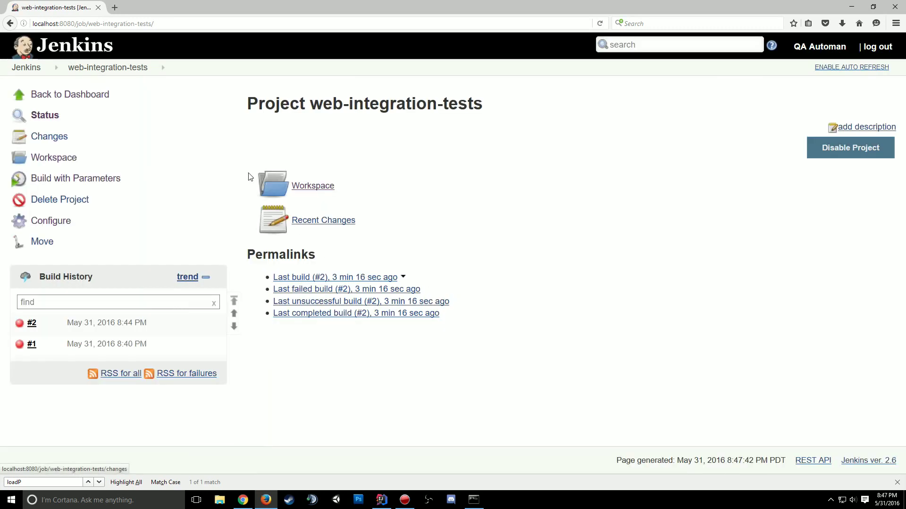
- Open the job's parameterized build form and view the BROWSER choices, keeping firefox selected
{"action": "left_click", "coordinate": [80, 179]}
{"action": "left_click", "coordinate": [315, 150]}
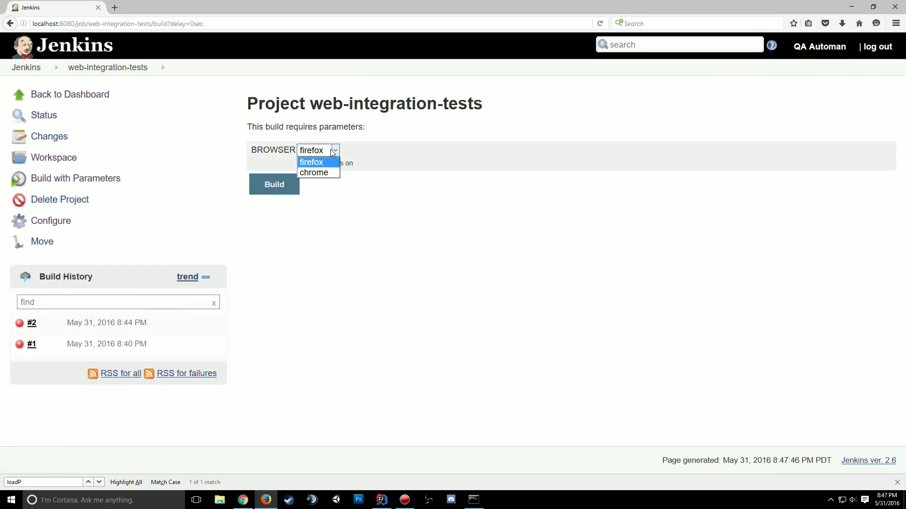
{"action": "left_click", "coordinate": [312, 162]}
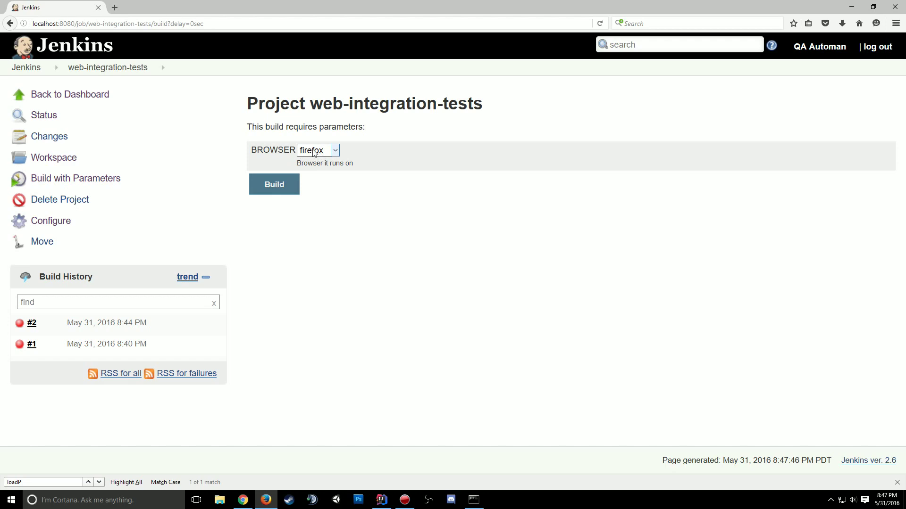
- In IntelliJ IDEA, insert (System.getenv("BROWSER")) before the PropertyManager call in the browsername assignment of getBrowserTypeByProperty
{"action": "left_click", "coordinate": [384, 502]}
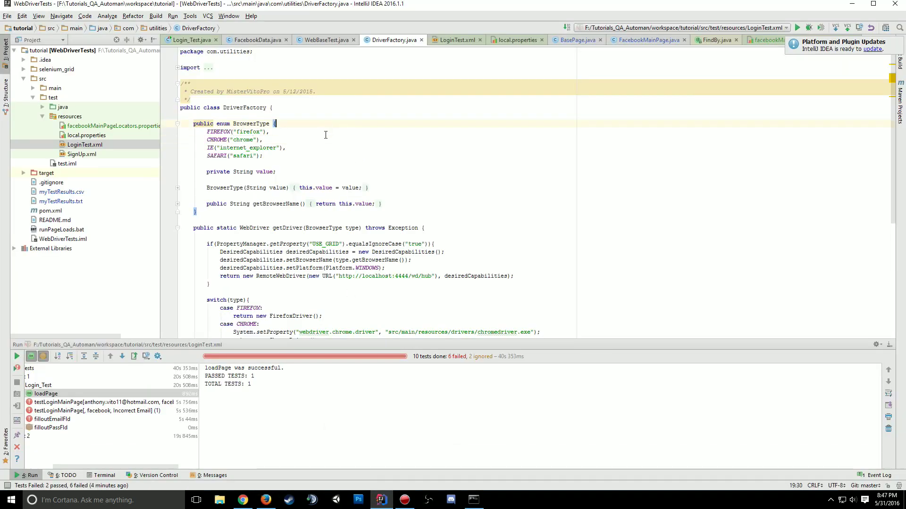
{"action": "scroll", "coordinate": [304, 233], "scroll_direction": "down", "scroll_amount": 3}
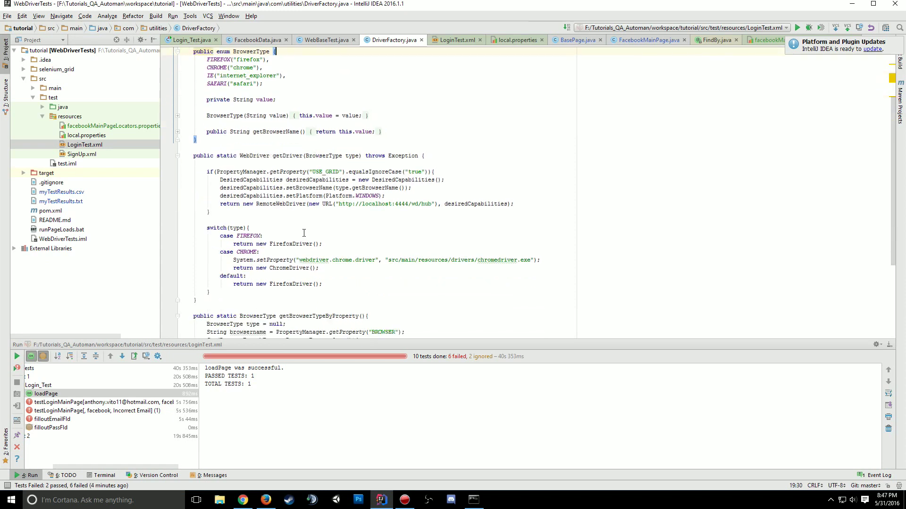
{"action": "scroll", "coordinate": [303, 233], "scroll_direction": "down", "scroll_amount": 3}
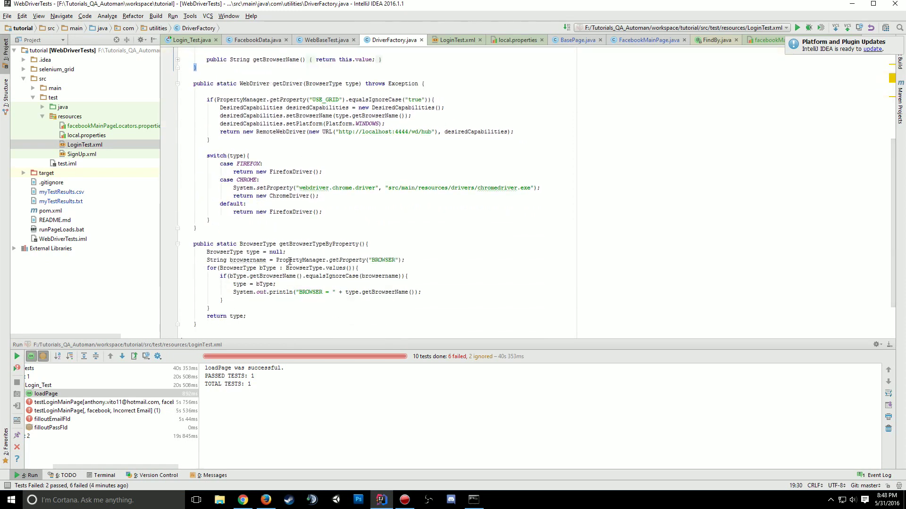
{"action": "left_click", "coordinate": [277, 260]}
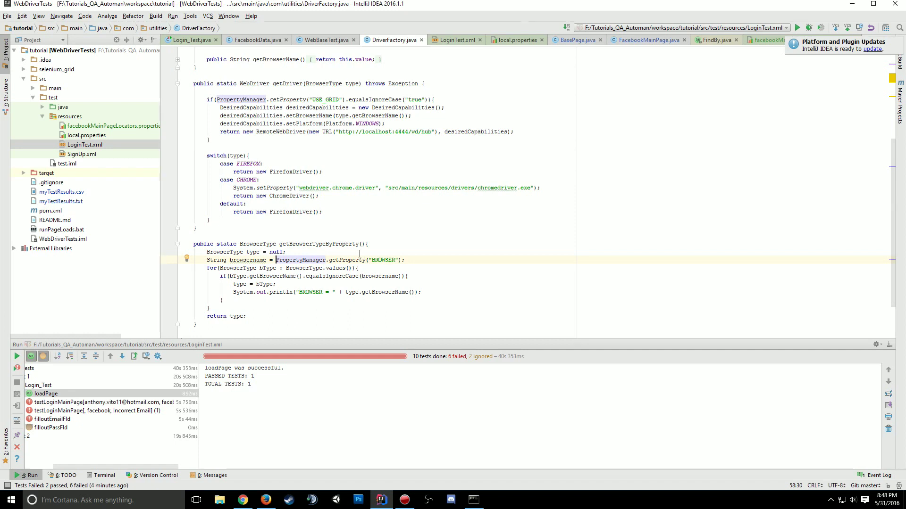
{"action": "type", "text": "("}
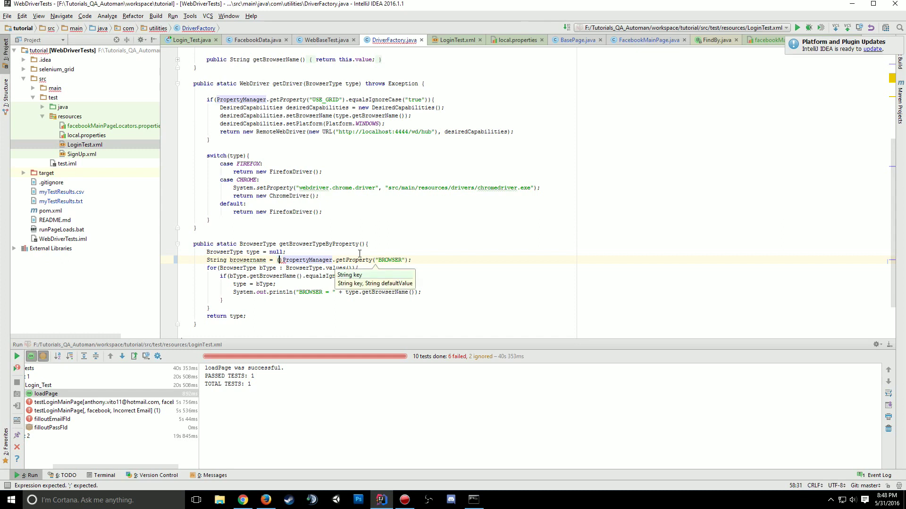
{"action": "type", "text": "System"}
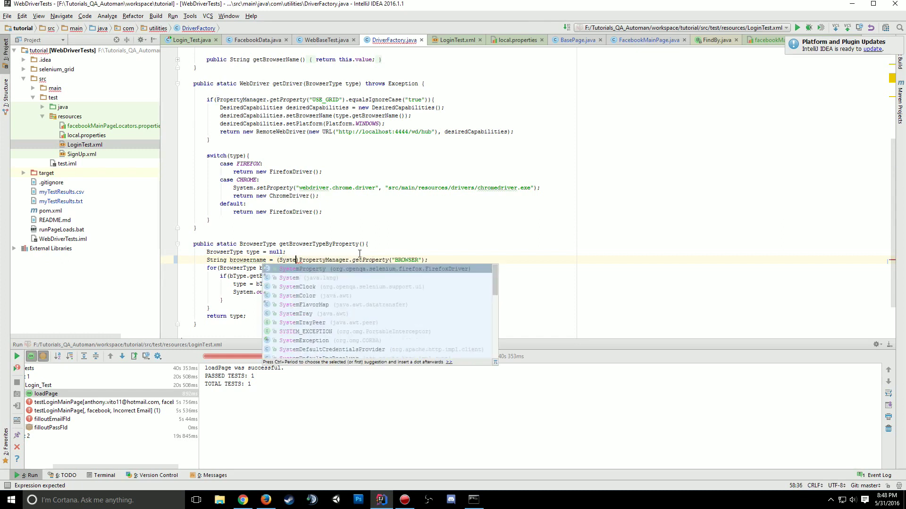
{"action": "type", "text": "."}
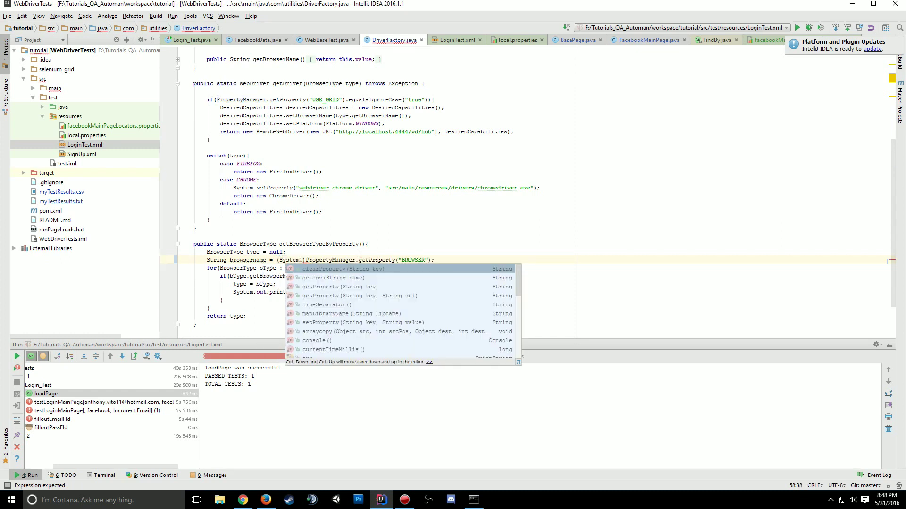
{"action": "type", "text": "get"}
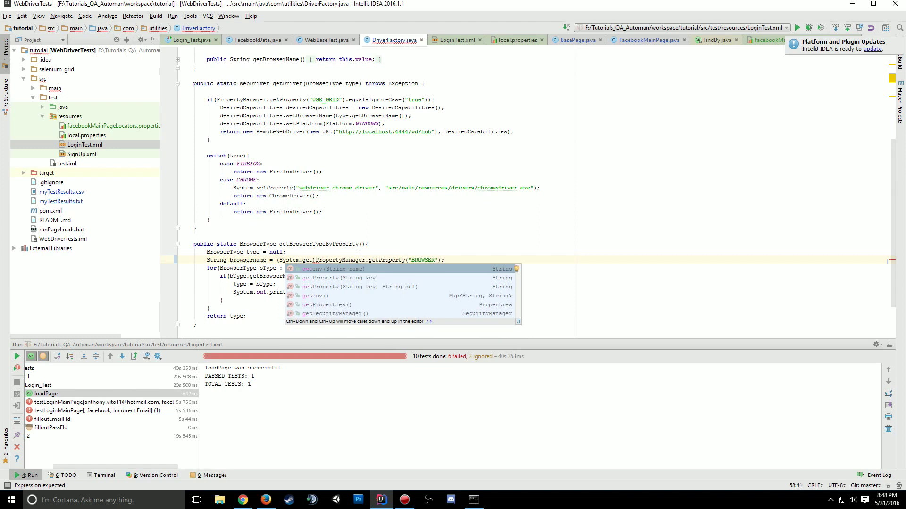
{"action": "key", "text": "Return"}
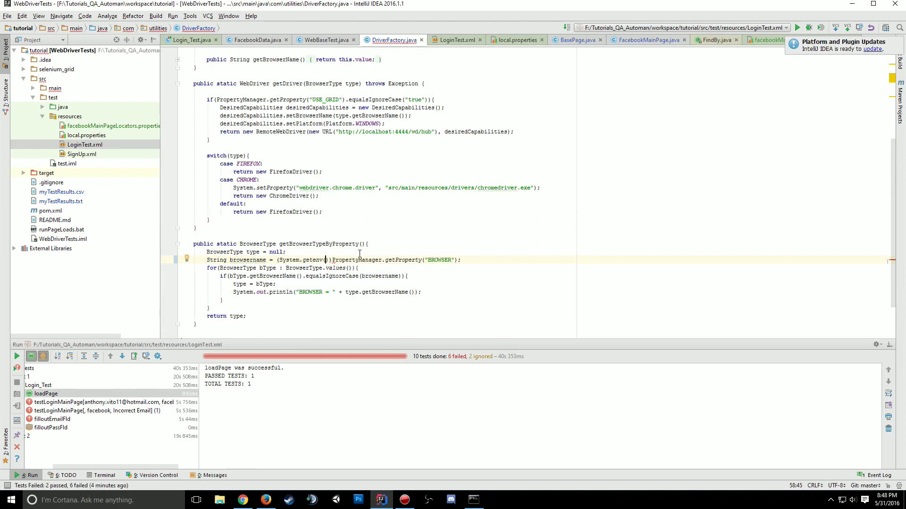
{"action": "type", "text": "\""}
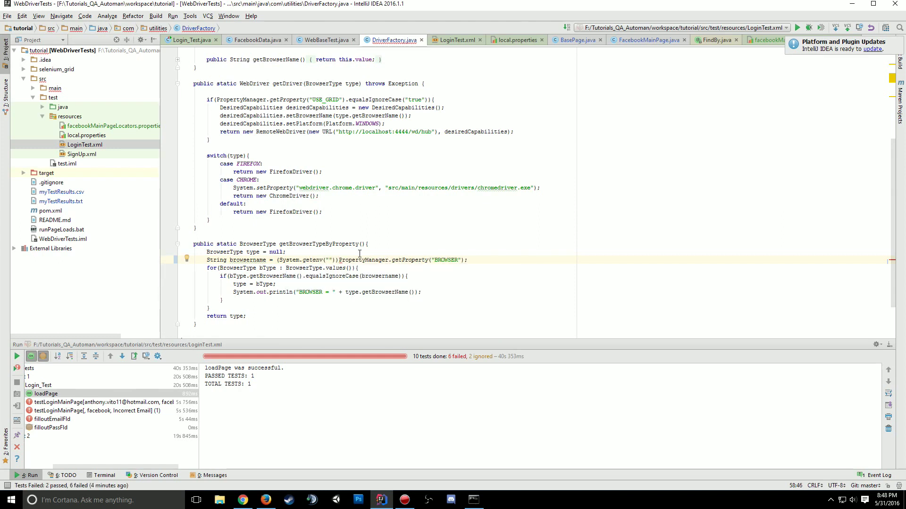
{"action": "type", "text": "BROWSER"}
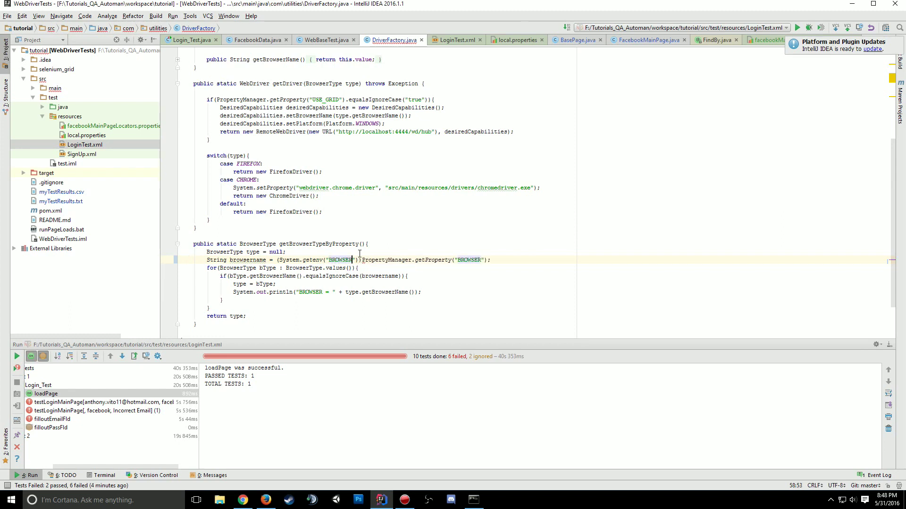
- Put a StringUtils.isNotEmpty check in front of the System.getenv("BROWSER") call in the browsername assignment
{"action": "key", "text": "Left"}
{"action": "key", "text": "Left"}
{"action": "key", "text": "Left"}
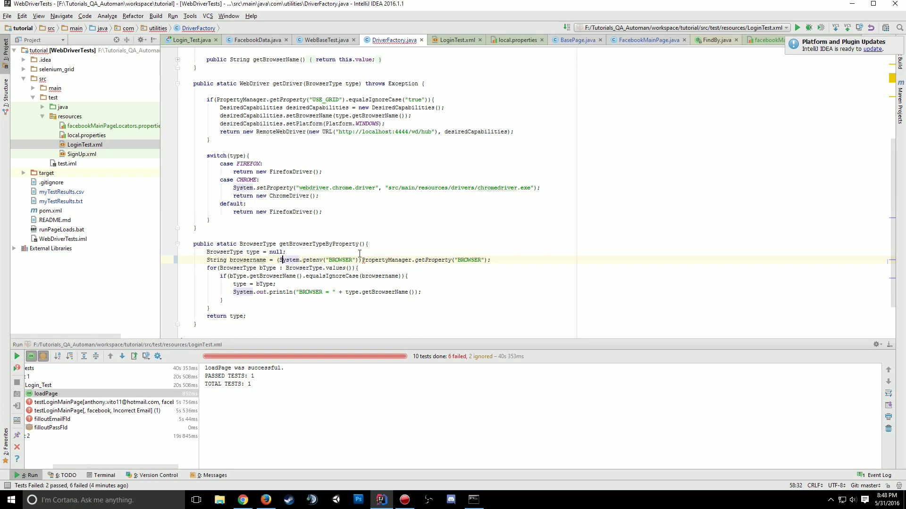
{"action": "type", "text": "St"}
{"action": "key", "text": "BackSpace"}
{"action": "key", "text": "BackSpace"}
{"action": "type", "text": "tring"}
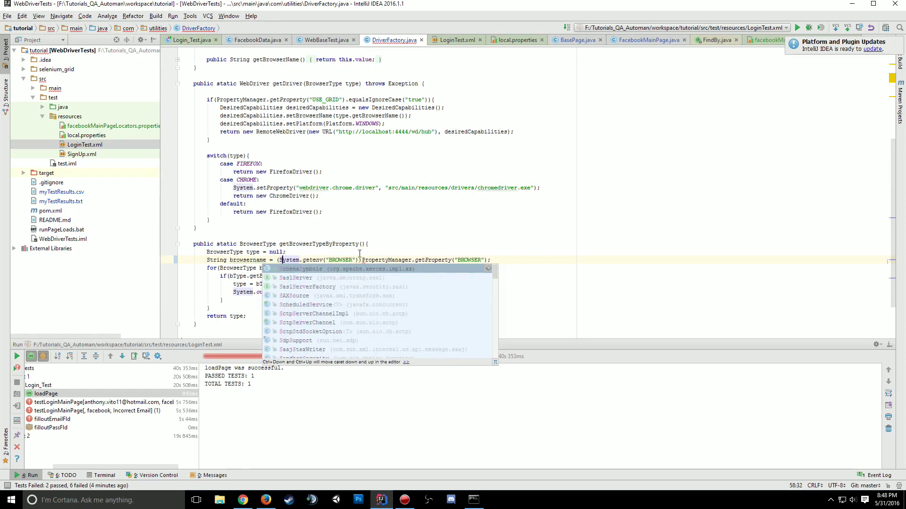
{"action": "type", "text": "Utils."}
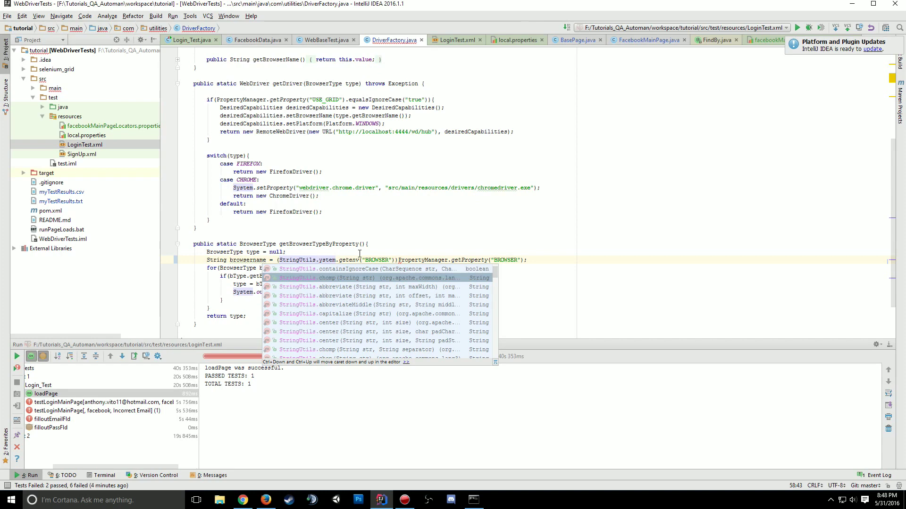
{"action": "type", "text": "isNot"}
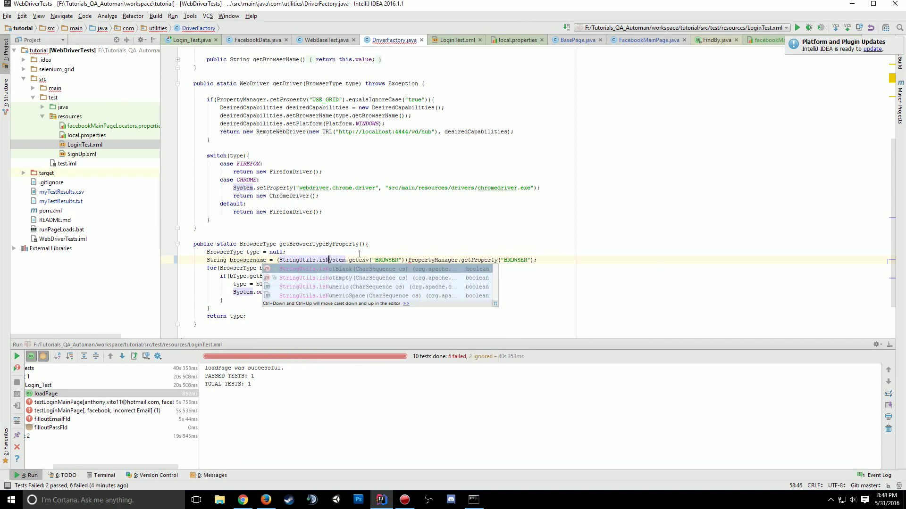
{"action": "key", "text": "Down"}
{"action": "key", "text": "Return"}
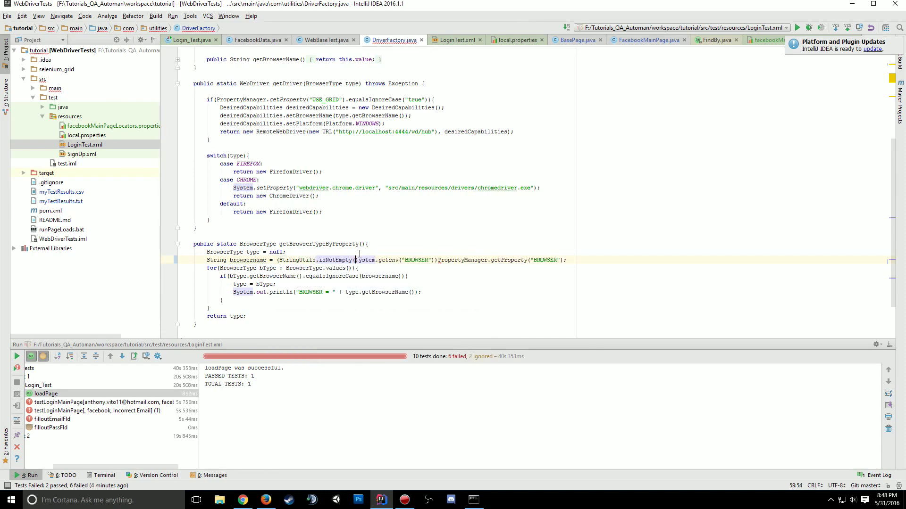
- Repair the isNotEmpty argument so it reads System.getenv("BROWSER"), and balance the closing parentheses of the condition
{"action": "key", "text": "Down"}
{"action": "key", "text": "Home"}
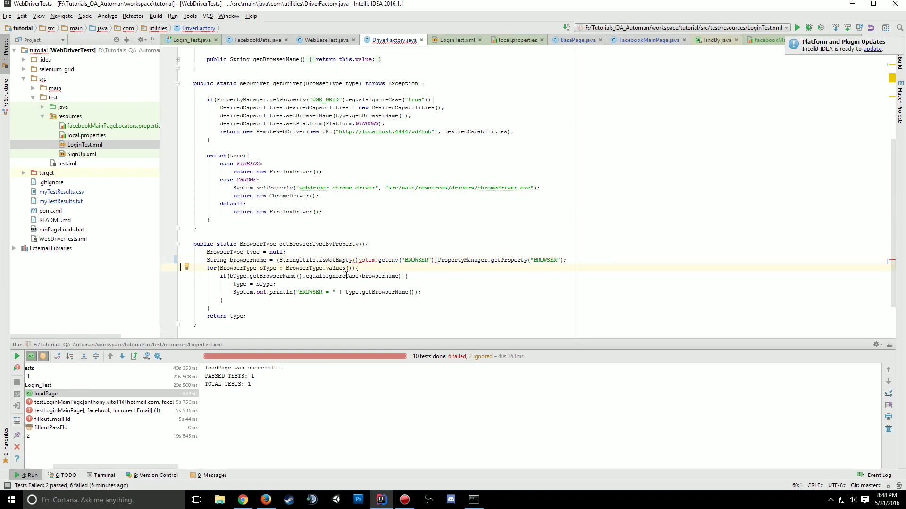
{"action": "left_click", "coordinate": [358, 260]}
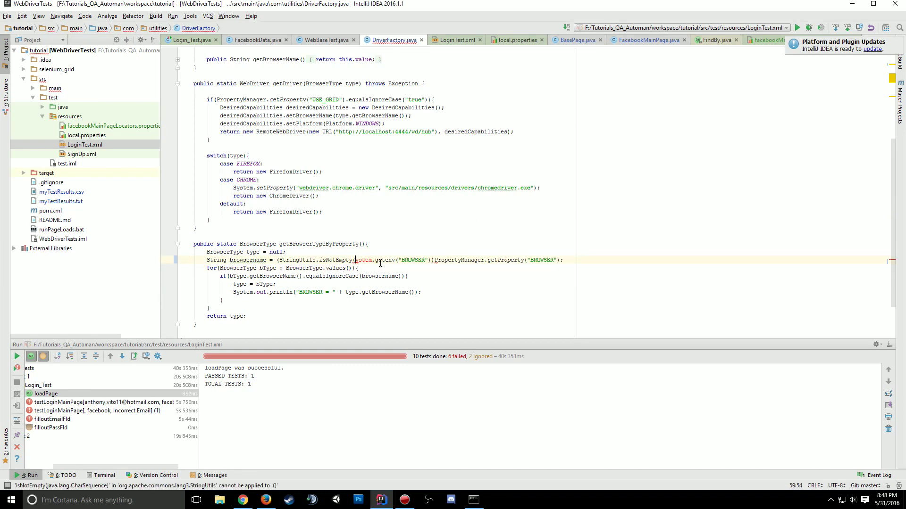
{"action": "scroll", "coordinate": [402, 247], "scroll_direction": "up", "scroll_amount": 2, "text": "ctrl"}
{"action": "scroll", "coordinate": [402, 247], "scroll_direction": "up", "scroll_amount": 5, "text": "ctrl"}
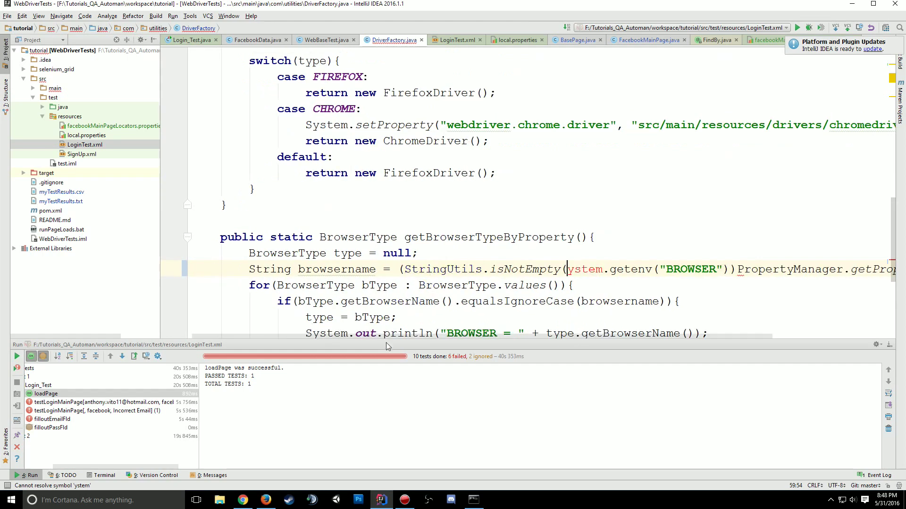
{"action": "scroll", "coordinate": [690, 327], "scroll_direction": "right", "scroll_amount": 3}
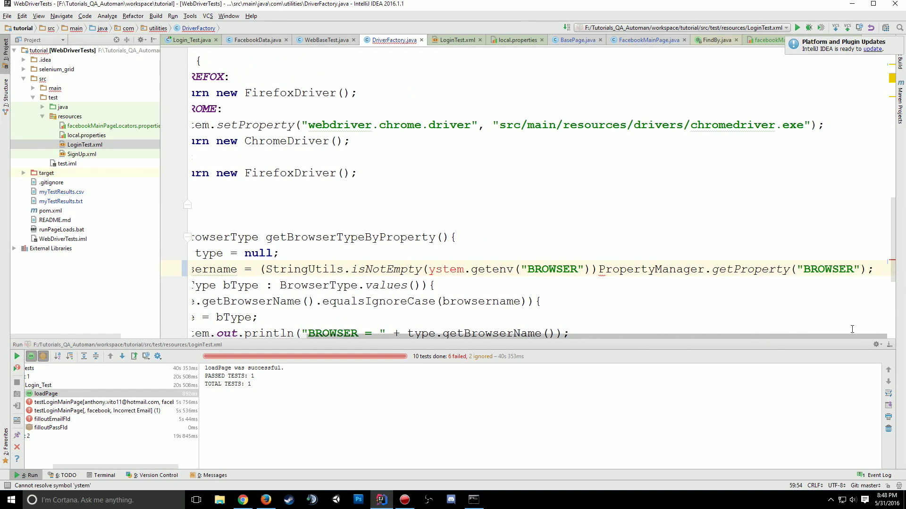
{"action": "type", "text": "S0"}
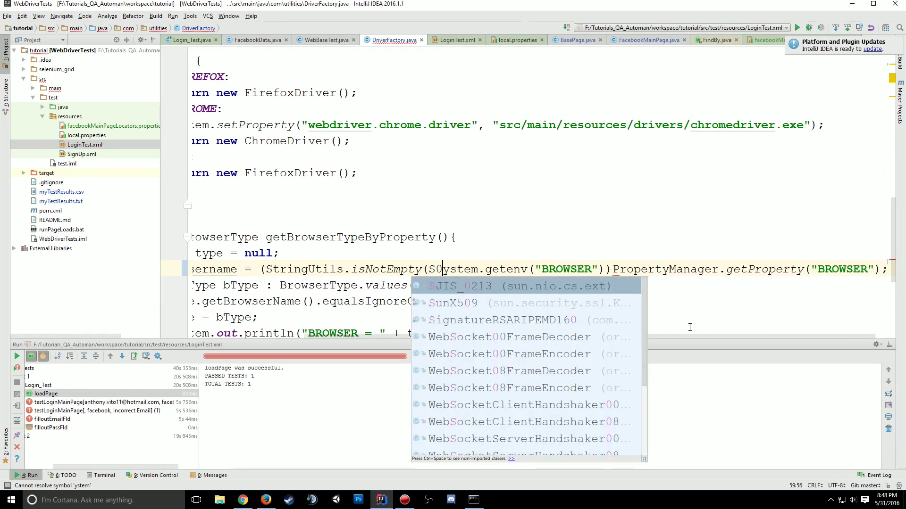
{"action": "key", "text": "BackSpace"}
{"action": "key", "text": "Right"}
{"action": "key", "text": "Right"}
{"action": "key", "text": "Right"}
{"action": "key", "text": "Right"}
{"action": "key", "text": "Right"}
{"action": "key", "text": "Right"}
{"action": "key", "text": "Right"}
{"action": "key", "text": "Right"}
{"action": "key", "text": "Right"}
{"action": "key", "text": "Right"}
{"action": "key", "text": "Right"}
{"action": "key", "text": "Right"}
{"action": "key", "text": "Right"}
{"action": "key", "text": "Right"}
{"action": "key", "text": "Right"}
{"action": "key", "text": "Right"}
{"action": "key", "text": "Right"}
{"action": "key", "text": "Right"}
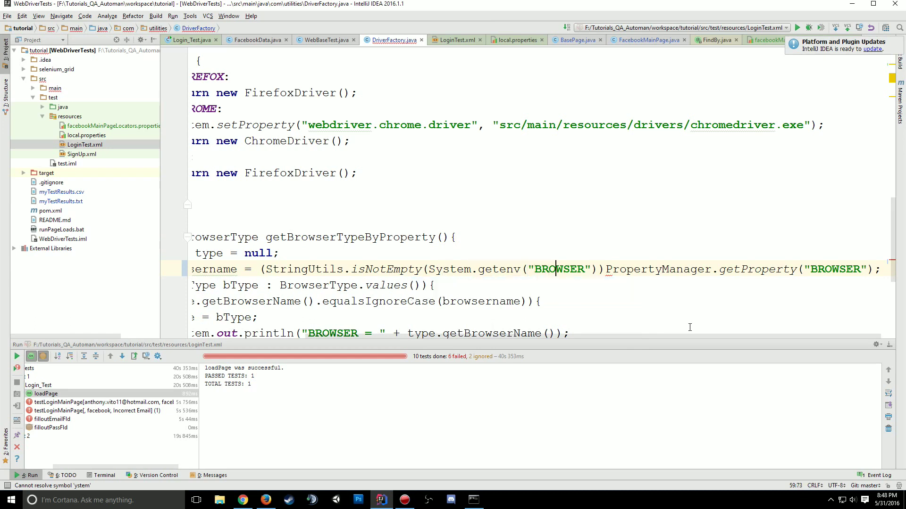
{"action": "key", "text": "Right"}
{"action": "key", "text": "Right"}
{"action": "key", "text": "Right"}
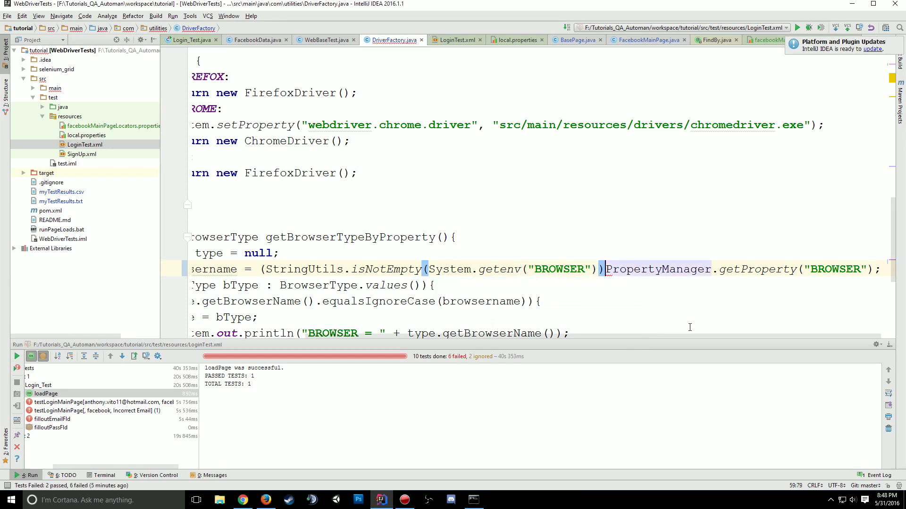
{"action": "type", "text": ")"}
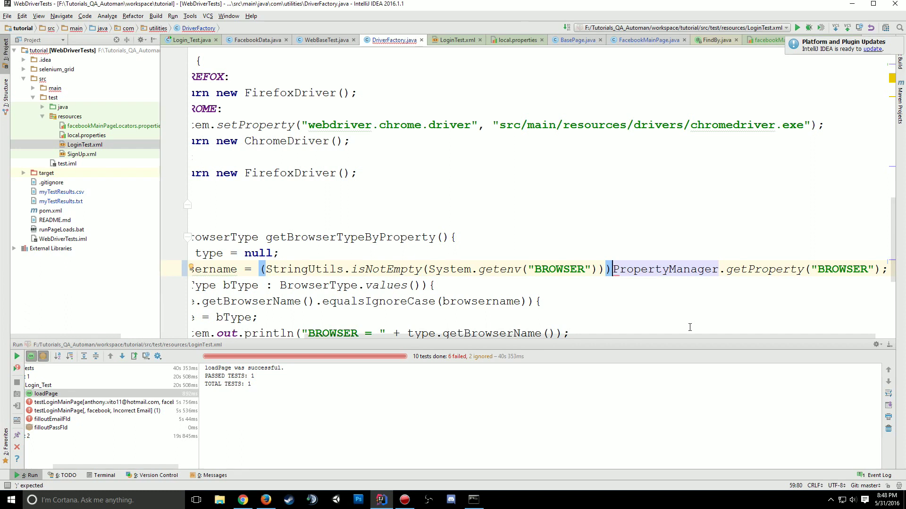
- Complete the ternary so browsername takes a copied System.getenv("BROWSER") when the condition holds, otherwise PropertyManager.getProperty("BROWSER")
{"action": "type", "text": " ?"}
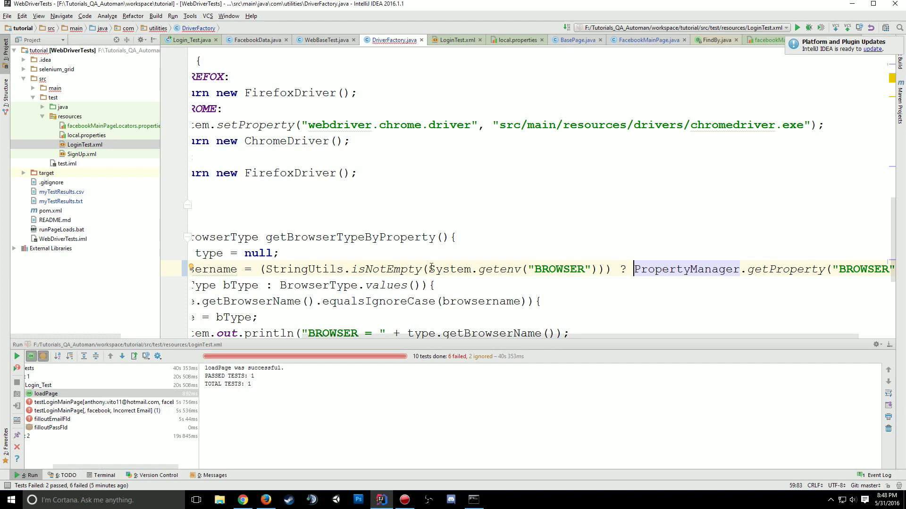
{"action": "left_click_drag", "start_coordinate": [431, 267], "coordinate": [599, 266]}
{"action": "key", "text": "ctrl+c"}
{"action": "left_click", "coordinate": [634, 269]}
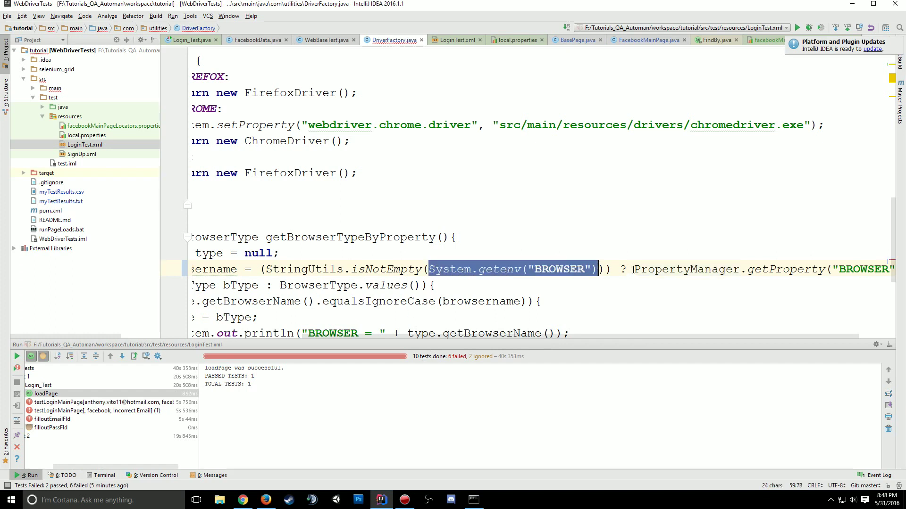
{"action": "key", "text": "ctrl+v"}
{"action": "type", "text": ":"}
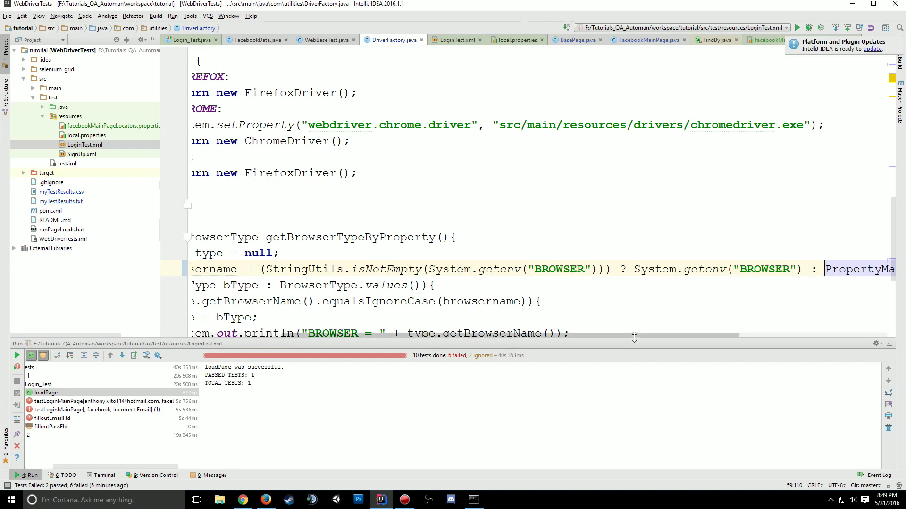
{"action": "scroll", "coordinate": [648, 332], "scroll_direction": "right", "scroll_amount": 5}
{"action": "scroll", "coordinate": [428, 311], "scroll_direction": "left", "scroll_amount": 8}
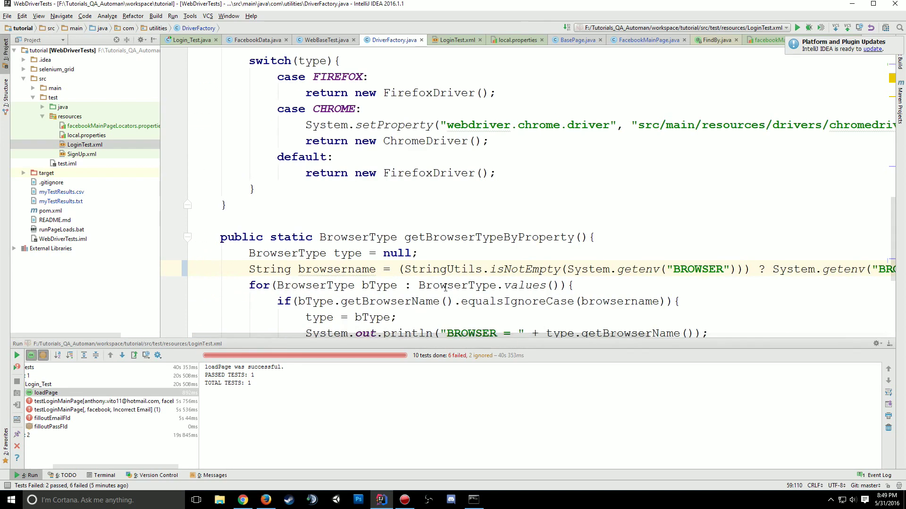
- Close the facebookMainPageLocators.properties and FindBy.java files in the editor
{"action": "left_click", "coordinate": [900, 41]}
{"action": "left_click", "coordinate": [784, 40]}
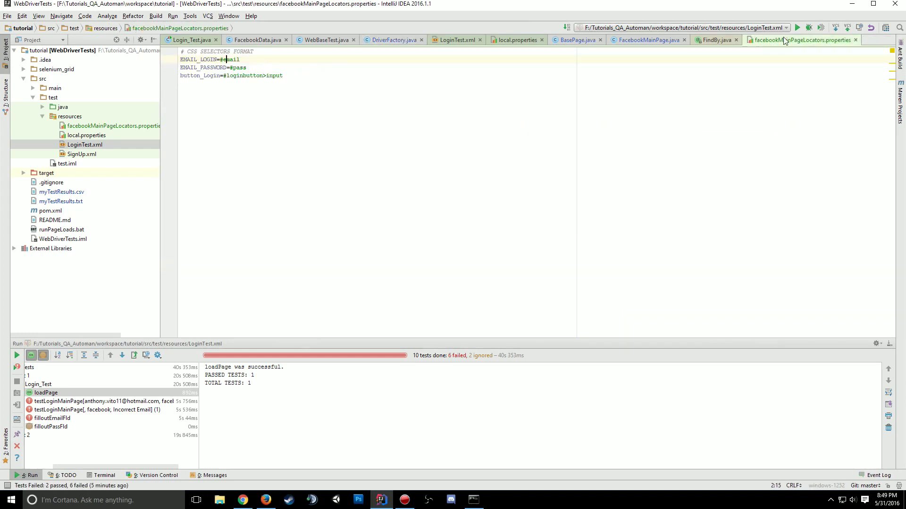
{"action": "left_click", "coordinate": [855, 40]}
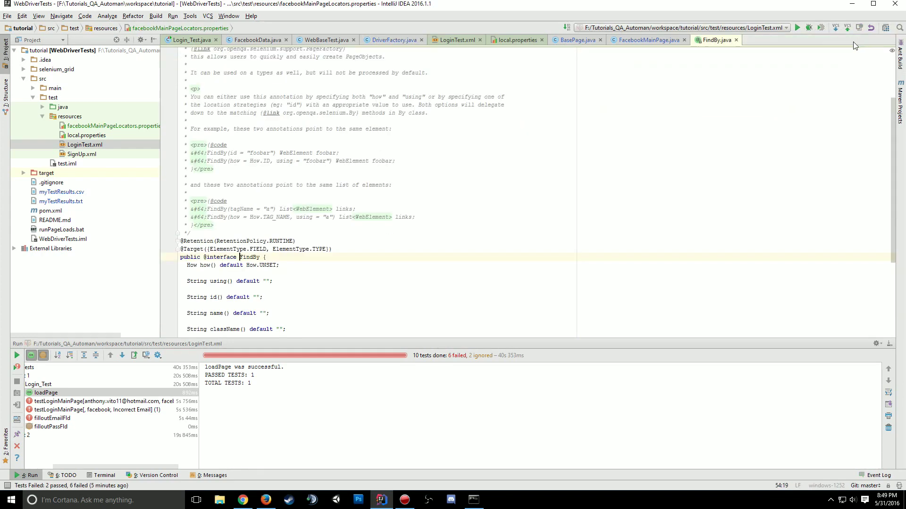
{"action": "left_click", "coordinate": [736, 40]}
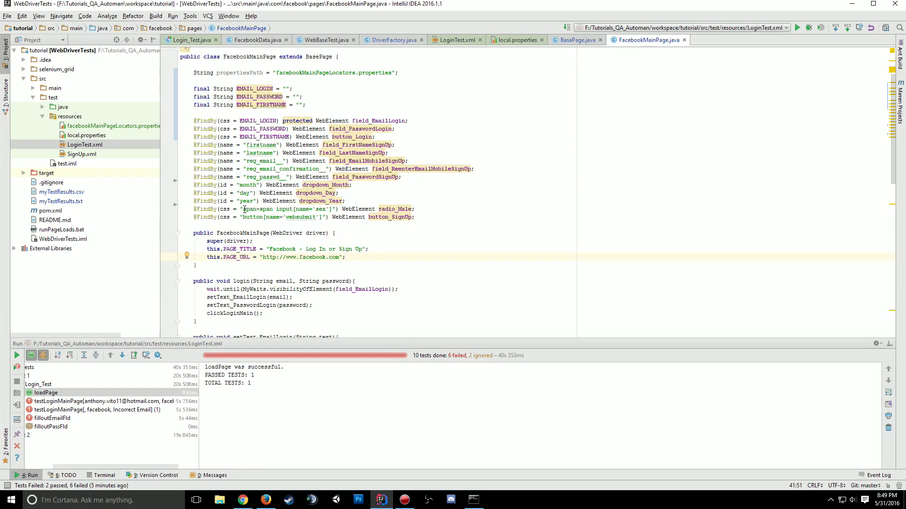
- Review the locator constants and page elements in FacebookMainPage.java, and bring up the LoginTest.xml suite
{"action": "scroll", "coordinate": [244, 210], "scroll_direction": "down", "scroll_amount": 1}
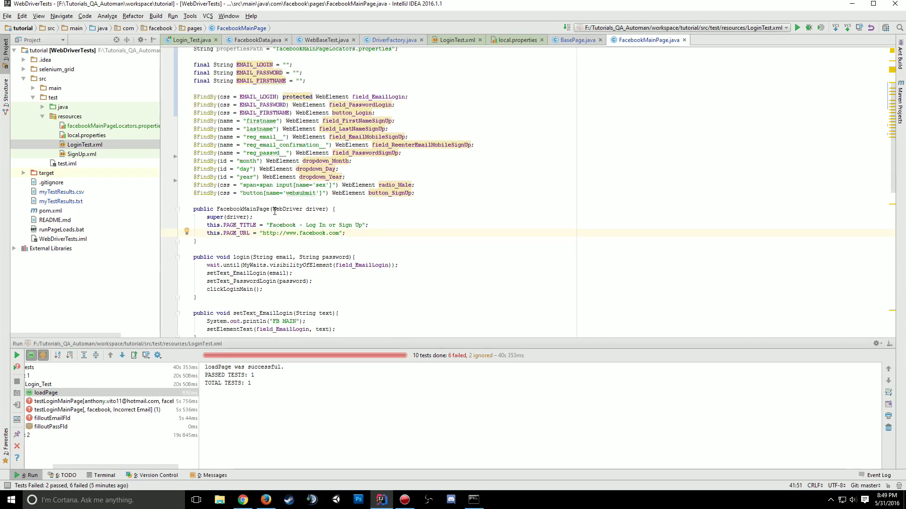
{"action": "scroll", "coordinate": [274, 211], "scroll_direction": "up", "scroll_amount": 3}
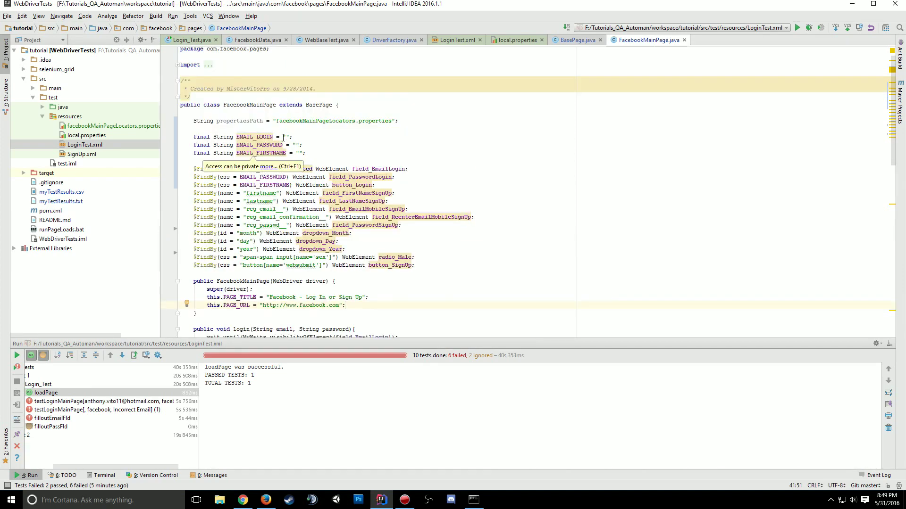
{"action": "left_click", "coordinate": [283, 137]}
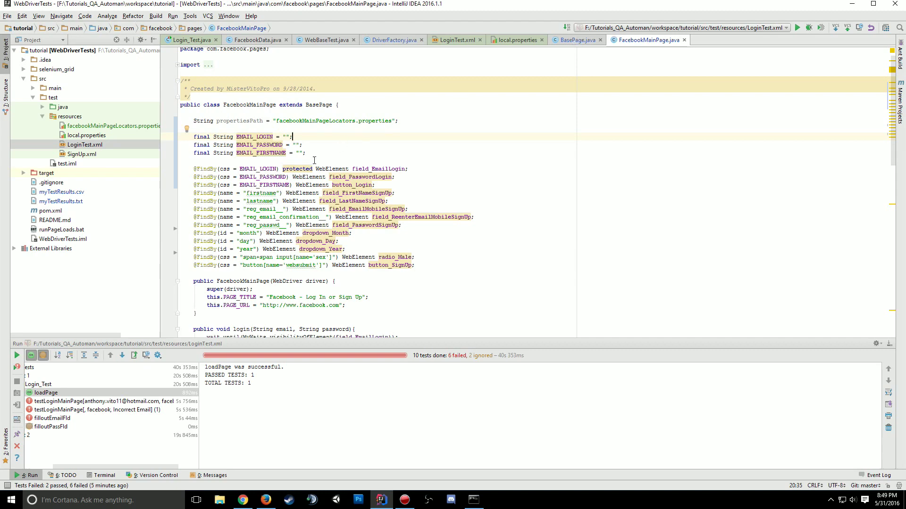
{"action": "left_click", "coordinate": [467, 40]}
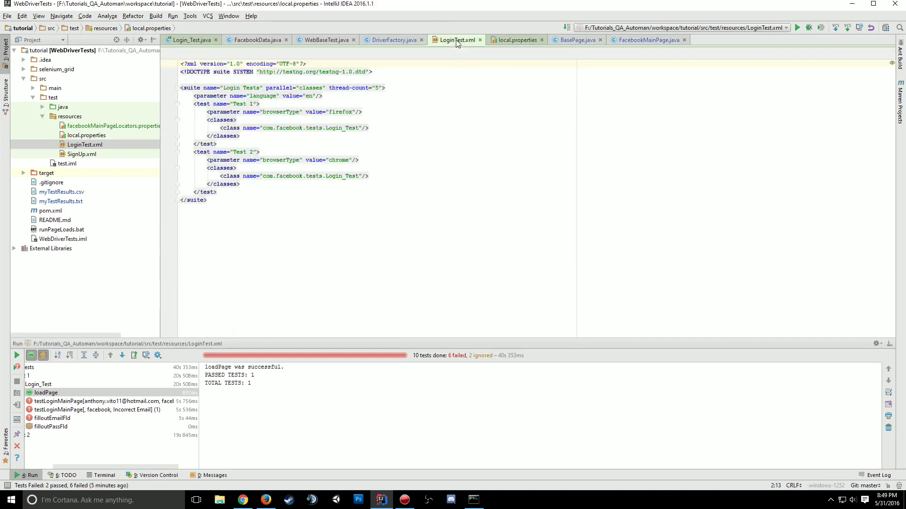
- Copy the EMAIL_LOGIN selector from facebookMainPageLocators.properties into FacebookMainPage.java, so the EMAIL_LOGIN constant is "#email"
{"action": "left_click", "coordinate": [578, 40]}
{"action": "left_click", "coordinate": [655, 41]}
{"action": "double_click", "coordinate": [113, 125]}
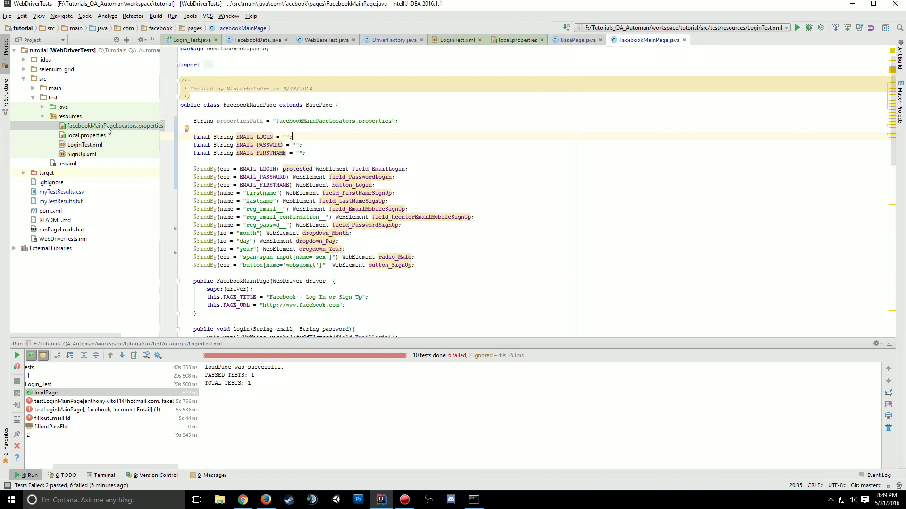
{"action": "double_click", "coordinate": [231, 59]}
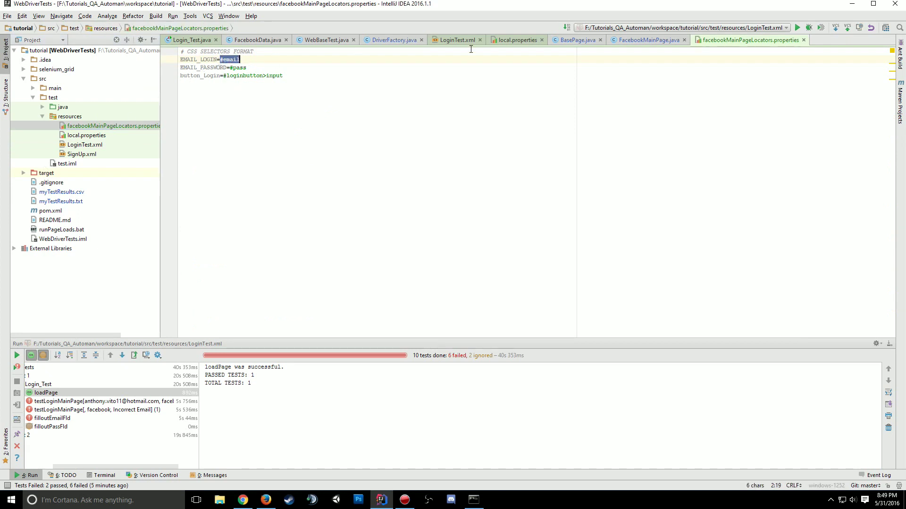
{"action": "left_click", "coordinate": [649, 40]}
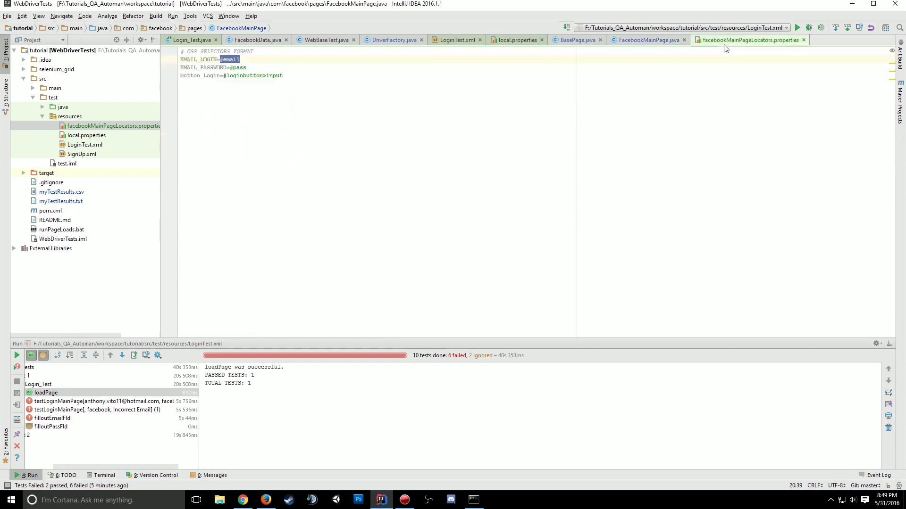
- Copy the EMAIL_PASSWORD selector from the locators file into FacebookMainPage.java, so the EMAIL_PASSWORD constant is "#pass"
{"action": "key", "text": "ctrl+Tab"}
{"action": "double_click", "coordinate": [236, 68]}
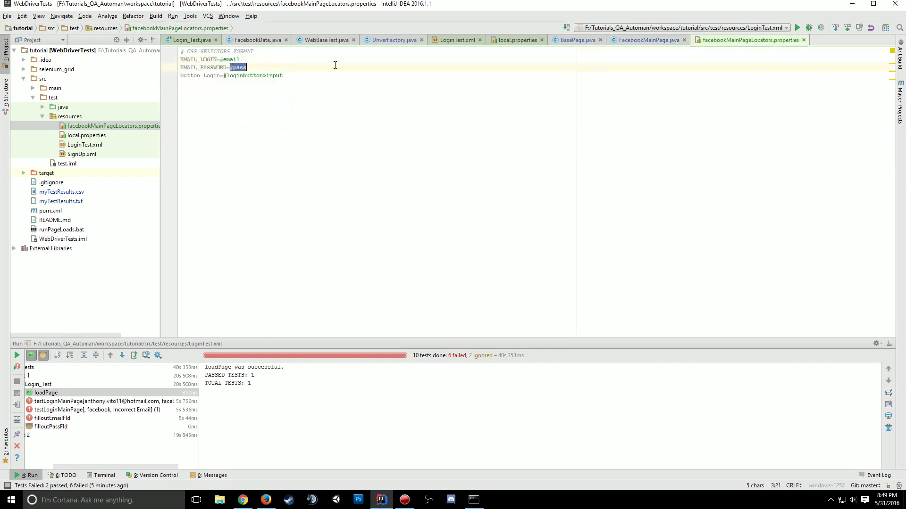
{"action": "key", "text": "ctrl+Tab"}
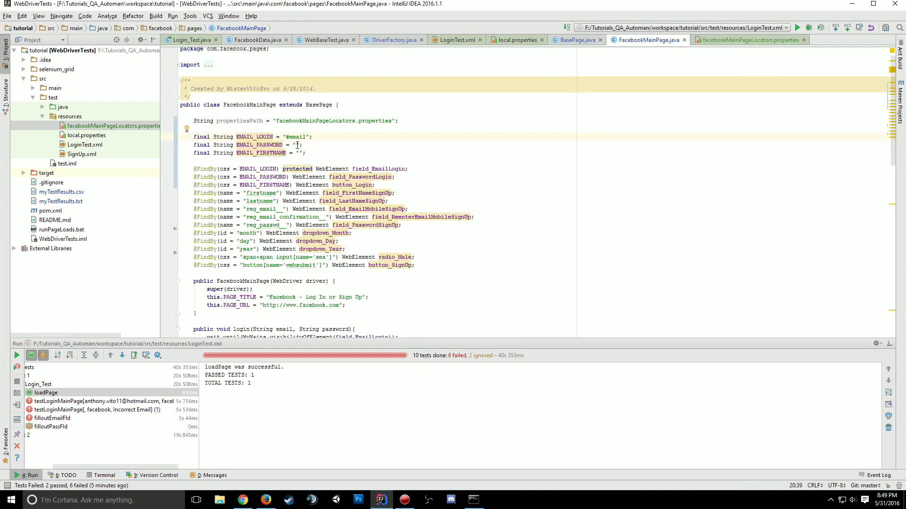
{"action": "key", "text": "ctrl+v"}
- Copy the button_Login selector from the locators file into FacebookMainPage.java, so the EMAIL_FIRSTNAME constant is "#loginbutton>input"
{"action": "key", "text": "ctrl+Tab"}
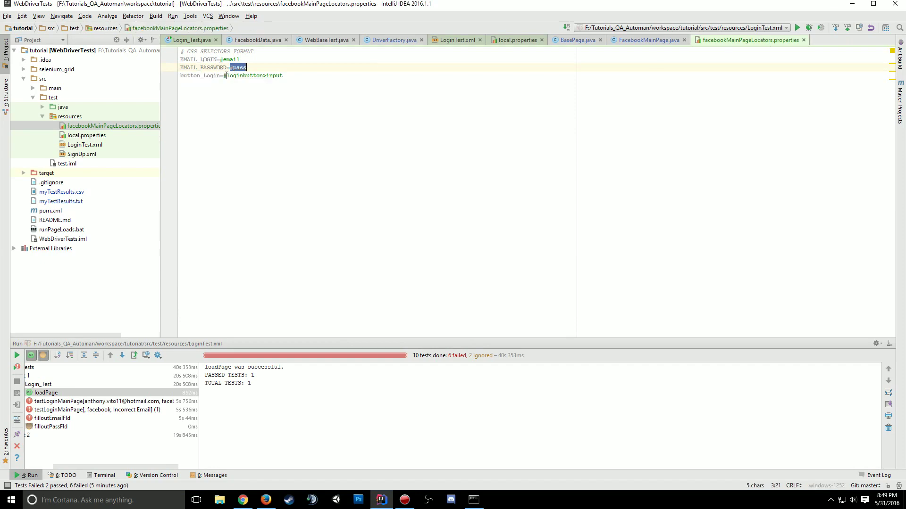
{"action": "left_click_drag", "start_coordinate": [224, 76], "coordinate": [283, 75]}
{"action": "key", "text": "ctrl+c"}
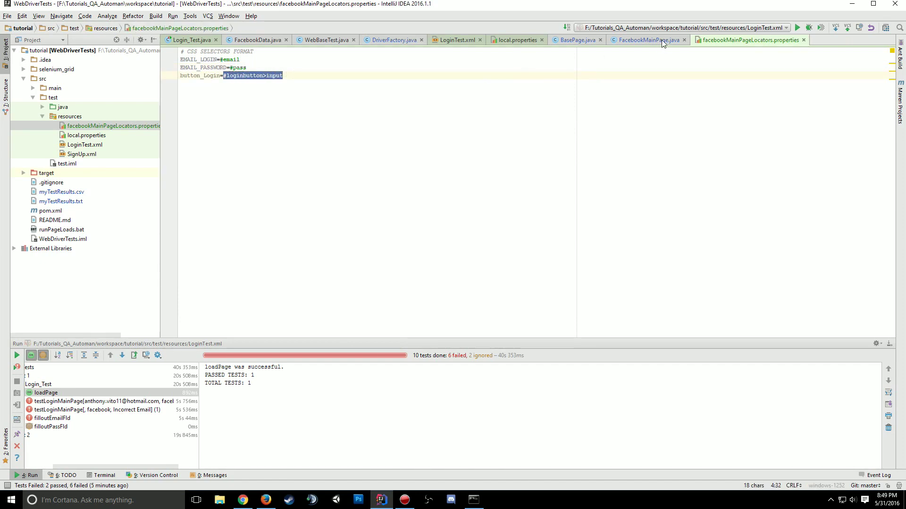
{"action": "left_click", "coordinate": [662, 40]}
{"action": "left_click", "coordinate": [298, 153]}
{"action": "key", "text": "ctrl+v"}
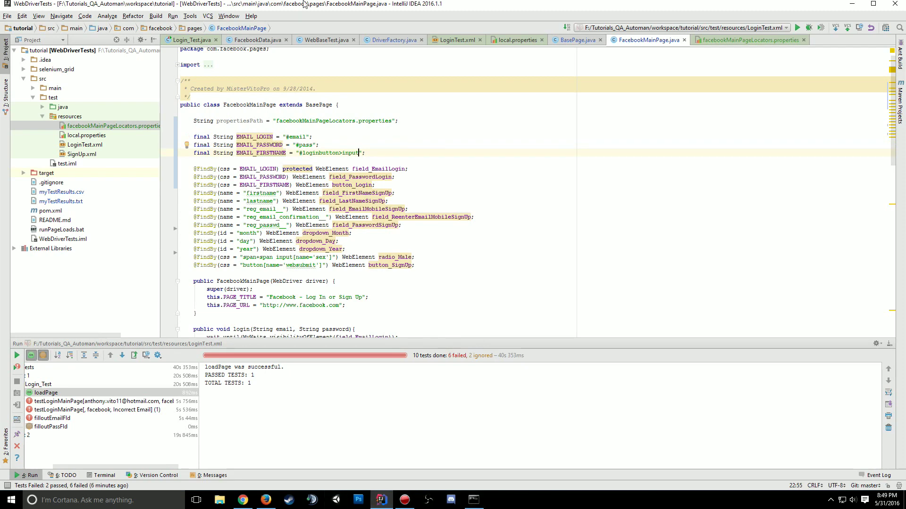
- Try to launch GitHub and Git Shell from the system search
{"action": "key", "text": "super"}
{"action": "type", "text": "GitHub"}
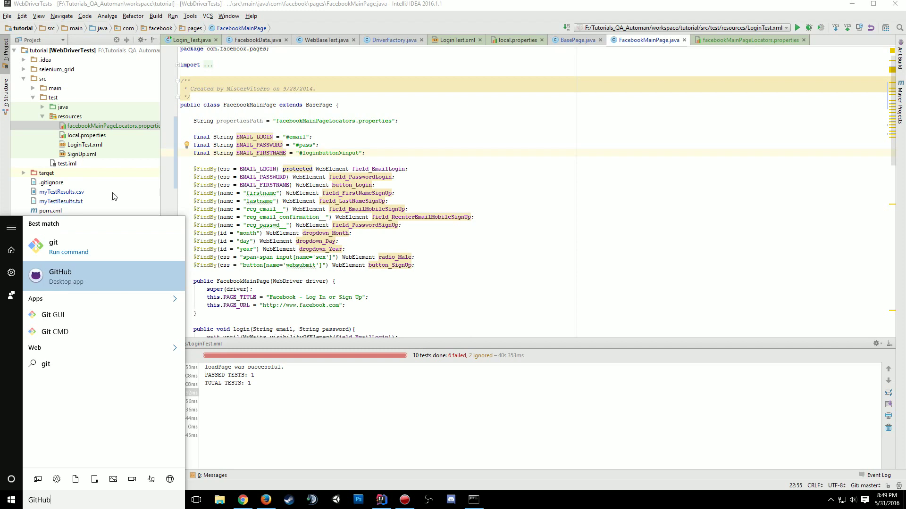
{"action": "key", "text": "Return"}
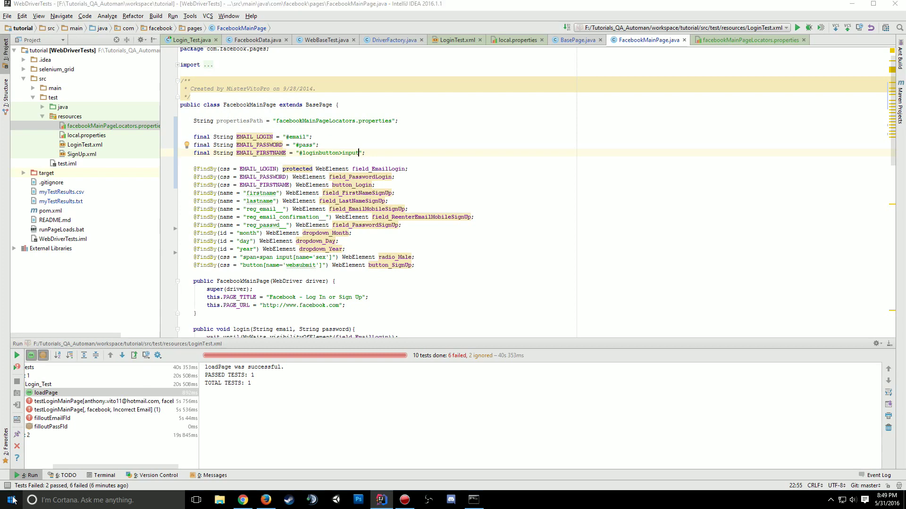
{"action": "left_click", "coordinate": [10, 499]}
{"action": "type", "text": "git"}
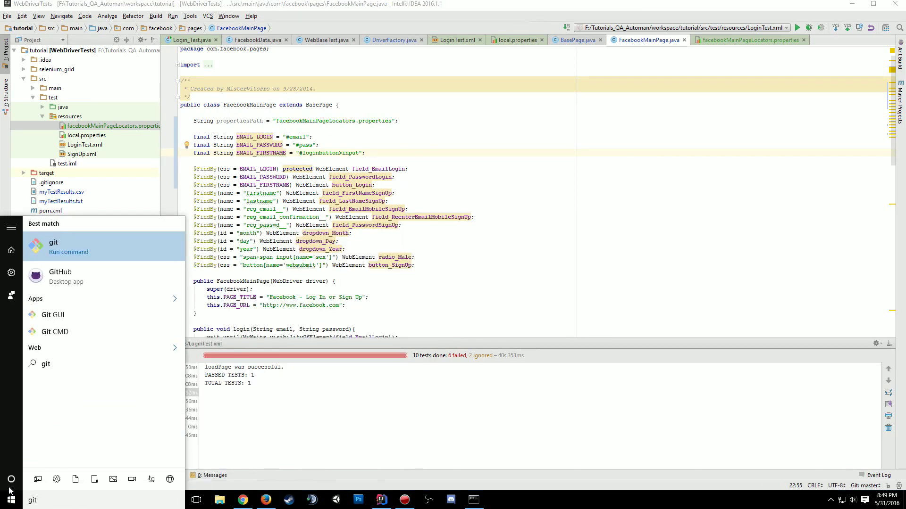
{"action": "type", "text": " she"}
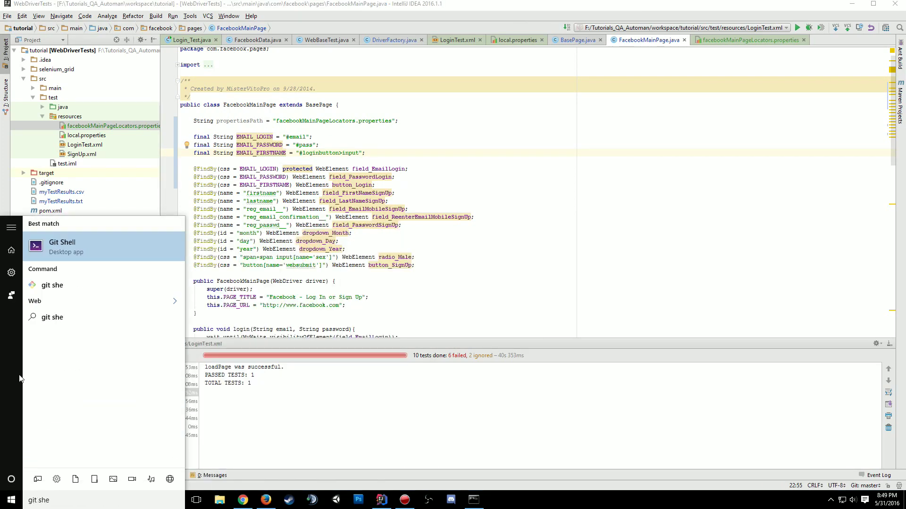
{"action": "key", "text": "Return"}
{"action": "left_click", "coordinate": [95, 256]}
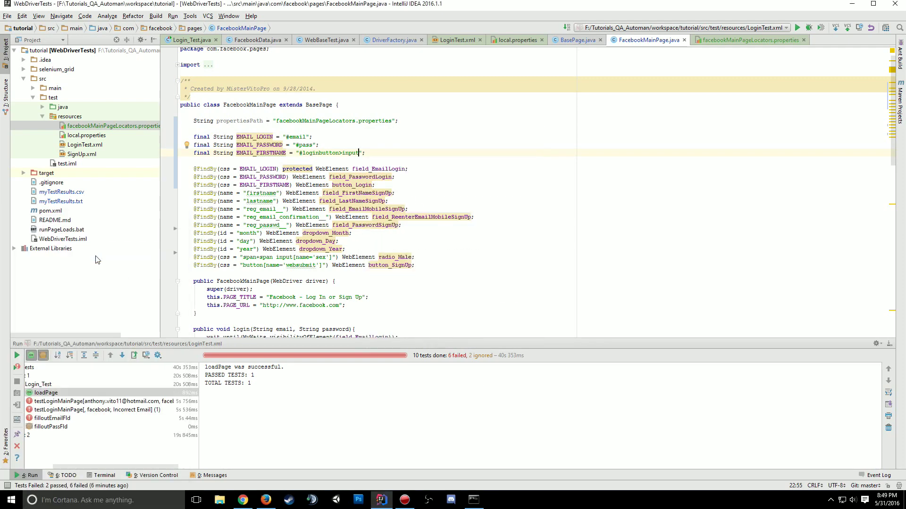
{"action": "left_click", "coordinate": [18, 500]}
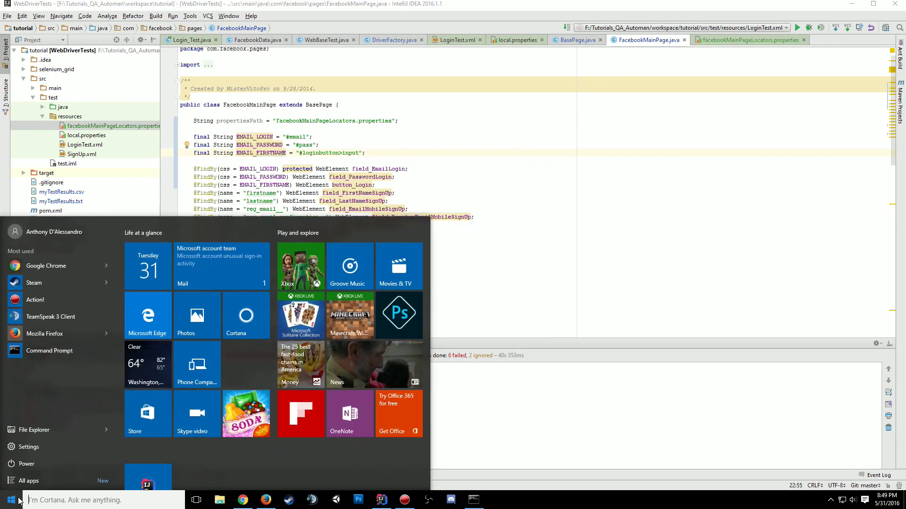
{"action": "type", "text": "git she"}
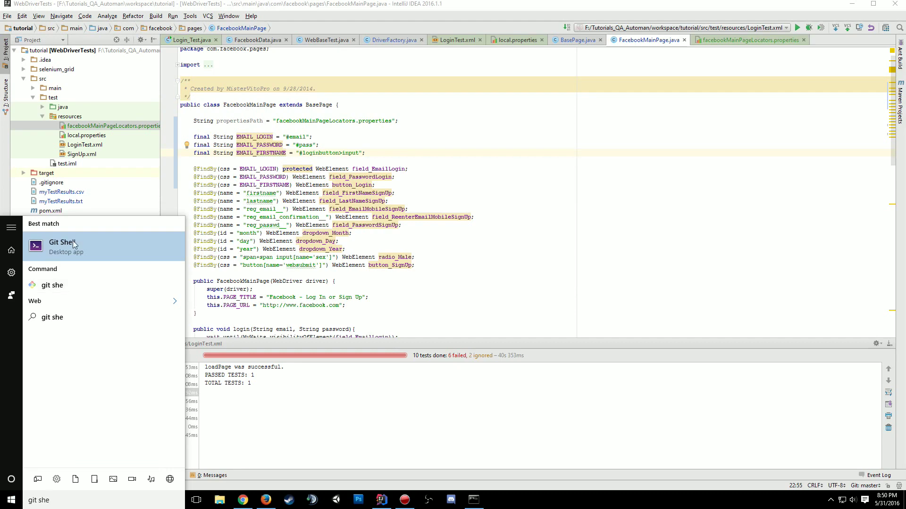
{"action": "left_click", "coordinate": [55, 249]}
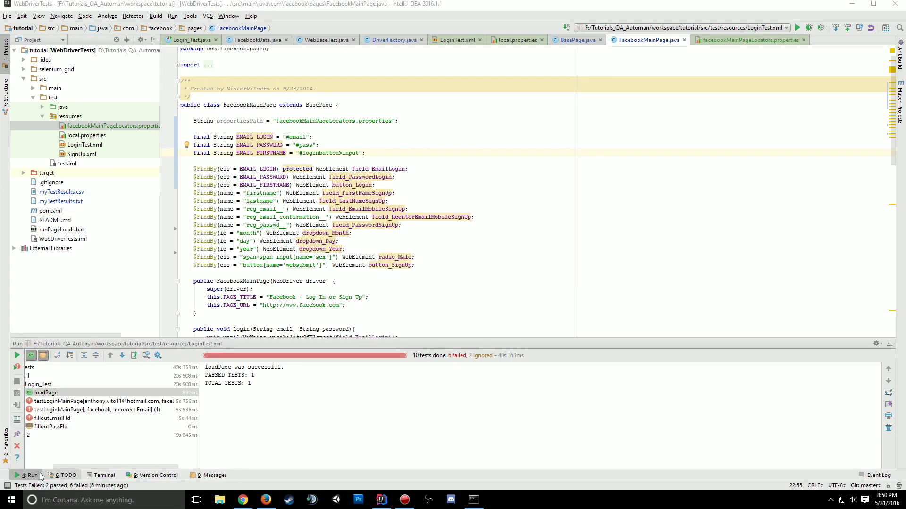
- Search for Git Shell again and open its .appref-ms file with ClickOnce Application Deployment Support Library
{"action": "left_click", "coordinate": [12, 500]}
{"action": "type", "text": "git"}
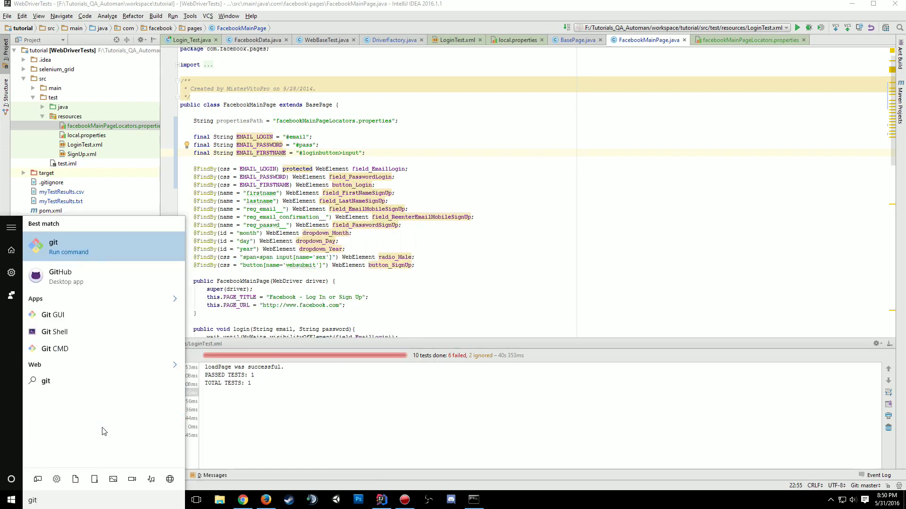
{"action": "type", "text": " she"}
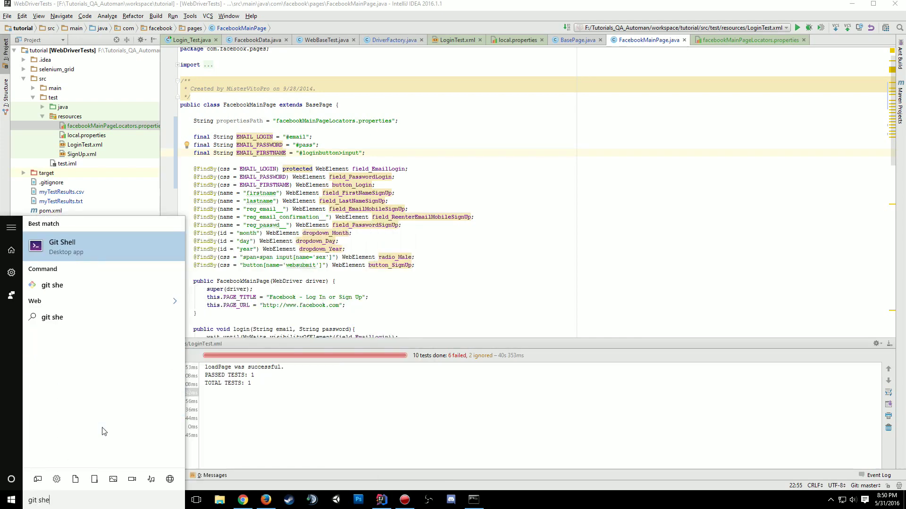
{"action": "left_click", "coordinate": [79, 251]}
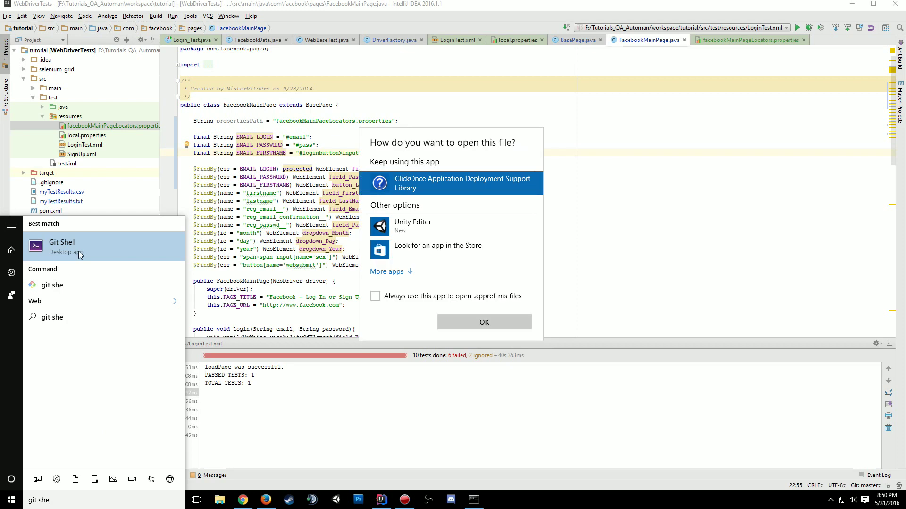
{"action": "left_click", "coordinate": [484, 322]}
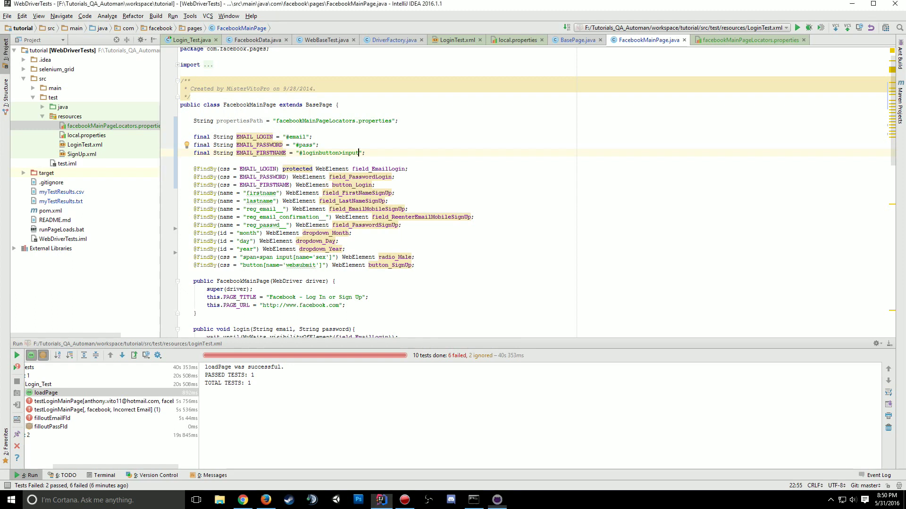
- Launch Git Shell, and move and narrow its PowerShell window over the editor
{"action": "key", "text": "super"}
{"action": "type", "text": "git shell"}
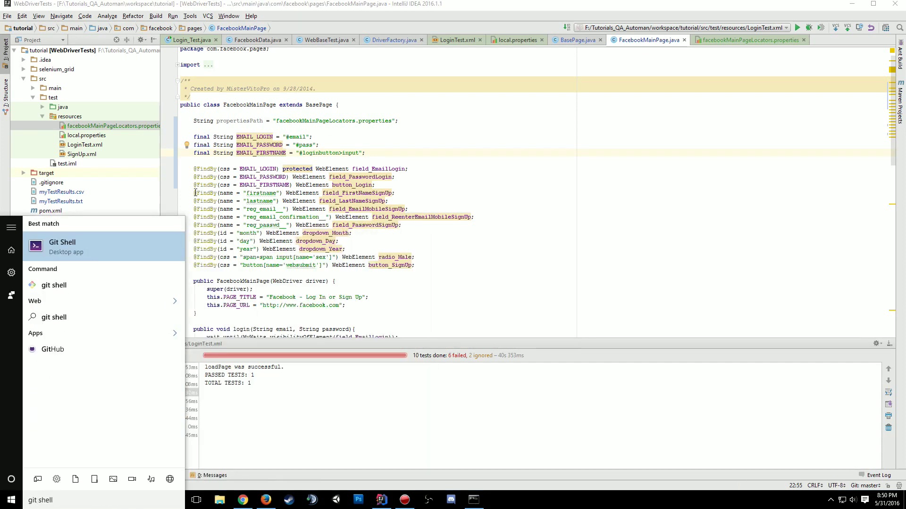
{"action": "key", "text": "Return"}
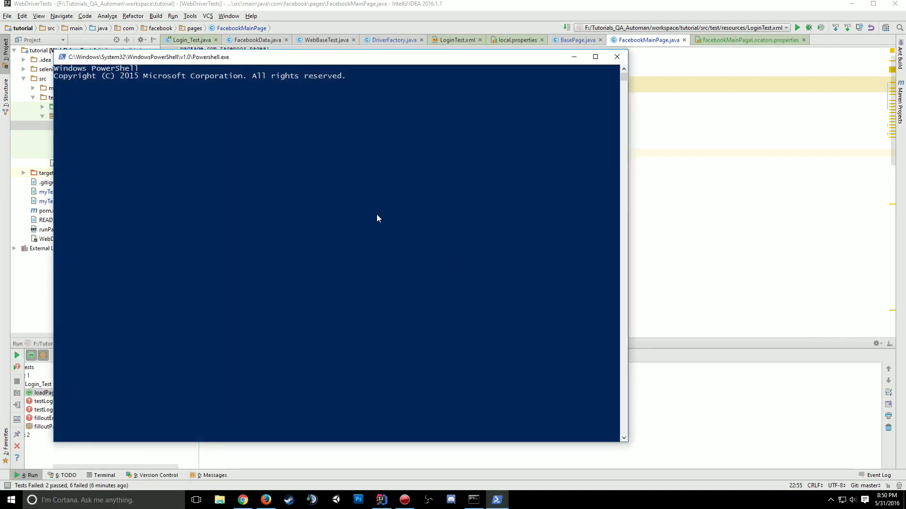
{"action": "left_click", "coordinate": [358, 116]}
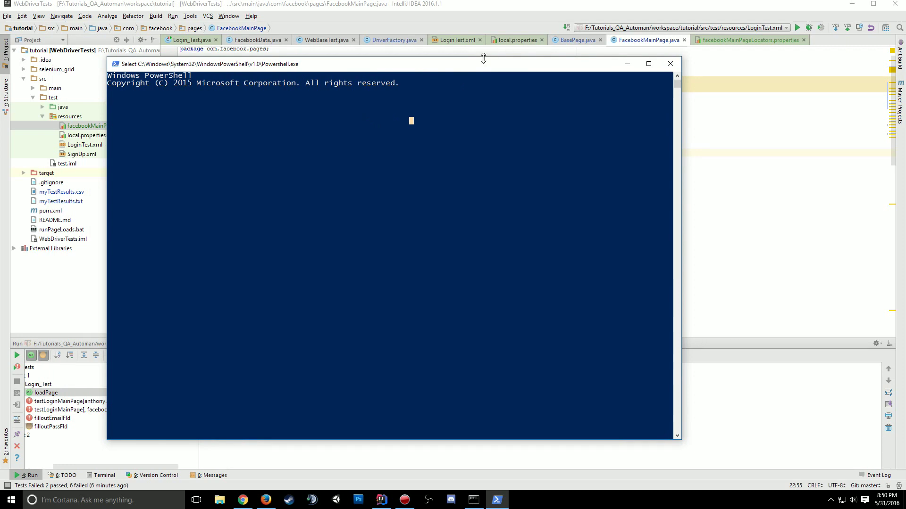
{"action": "left_click_drag", "start_coordinate": [482, 56], "coordinate": [505, 109]}
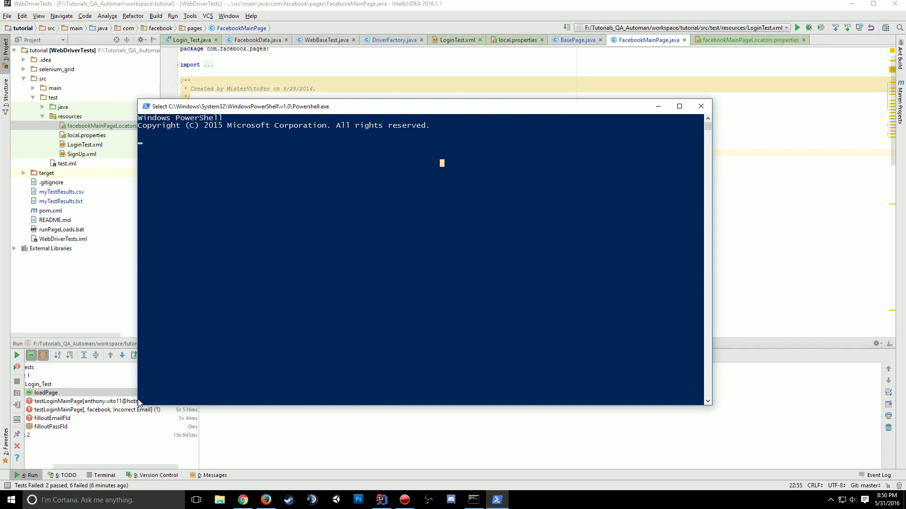
{"action": "left_click_drag", "start_coordinate": [134, 402], "coordinate": [161, 402]}
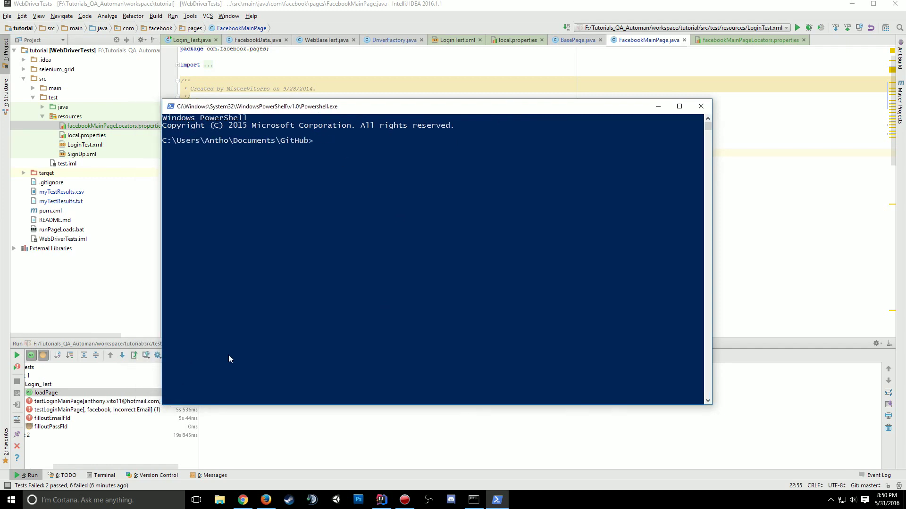
- Change the shell's directory to F:\Tutorials_QA_Automan\workspace\tutorial\
{"action": "type", "text": "cd F:\\tur"}
{"action": "key", "text": "Tab"}
{"action": "key", "text": "Tab"}
{"action": "key", "text": "Tab"}
{"action": "key", "text": "Tab"}
{"action": "key", "text": "Tab"}
{"action": "key", "text": "Tab"}
{"action": "key", "text": "Tab"}
{"action": "key", "text": "Tab"}
{"action": "key", "text": "Tab"}
{"action": "type", "text": "t"}
{"action": "type", "text": "wo"}
{"action": "key", "text": "Tab"}
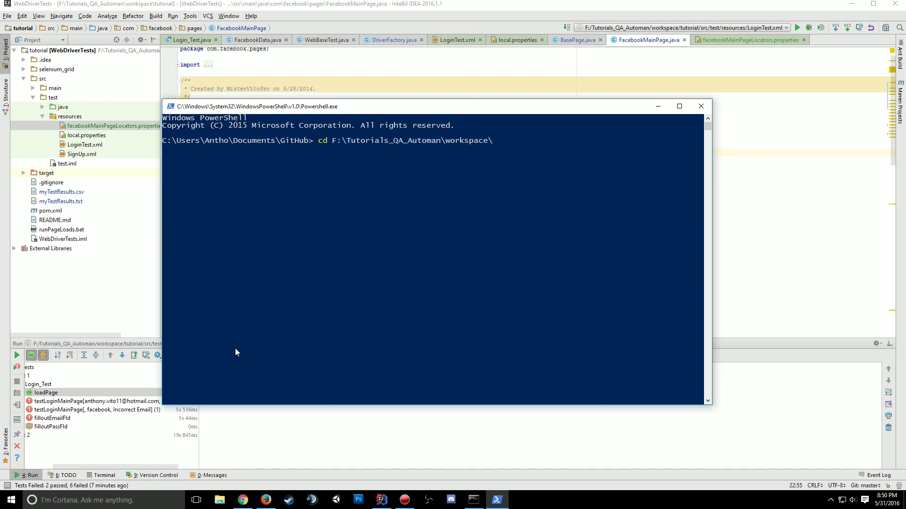
{"action": "type", "text": "t"}
{"action": "key", "text": "Tab"}
{"action": "key", "text": "Return"}
- Replace the started commit command with git status and run it to examine the repository's pending changes
{"action": "type", "text": "git ccomm"}
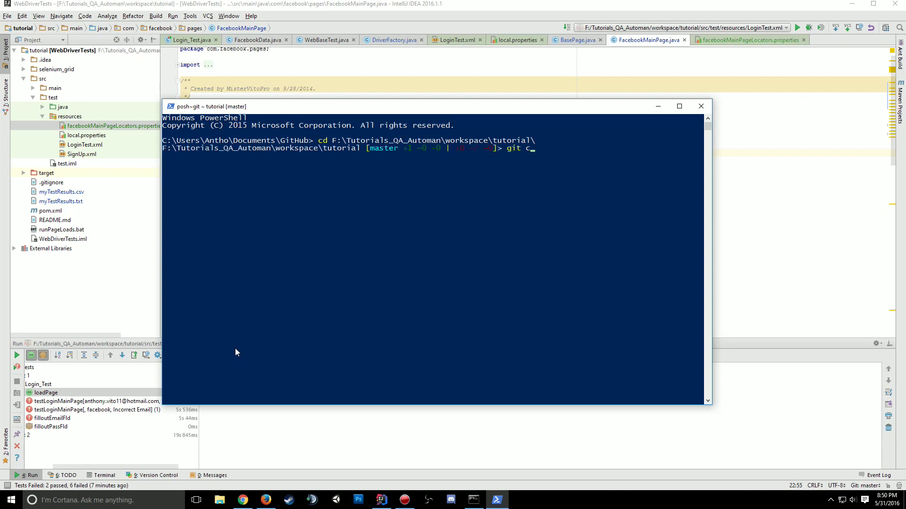
{"action": "key", "text": "BackSpace"}
{"action": "key", "text": "BackSpace"}
{"action": "key", "text": "BackSpace"}
{"action": "type", "text": "mmit"}
{"action": "key", "text": "BackSpace"}
{"action": "key", "text": "BackSpace"}
{"action": "key", "text": "BackSpace"}
{"action": "key", "text": "BackSpace"}
{"action": "key", "text": "BackSpace"}
{"action": "key", "text": "BackSpace"}
{"action": "key", "text": "BackSpace"}
{"action": "key", "text": "BackSpace"}
{"action": "type", "text": "status"}
{"action": "key", "text": "Return"}
- Stage all changes in the tutorial repository with git add -A
{"action": "type", "text": "git add"}
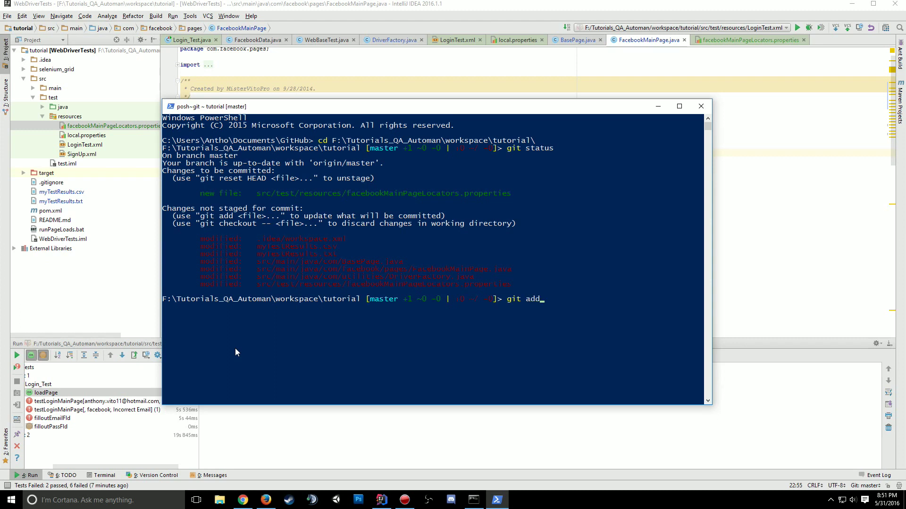
{"action": "type", "text": " -A"}
{"action": "key", "text": "Return"}
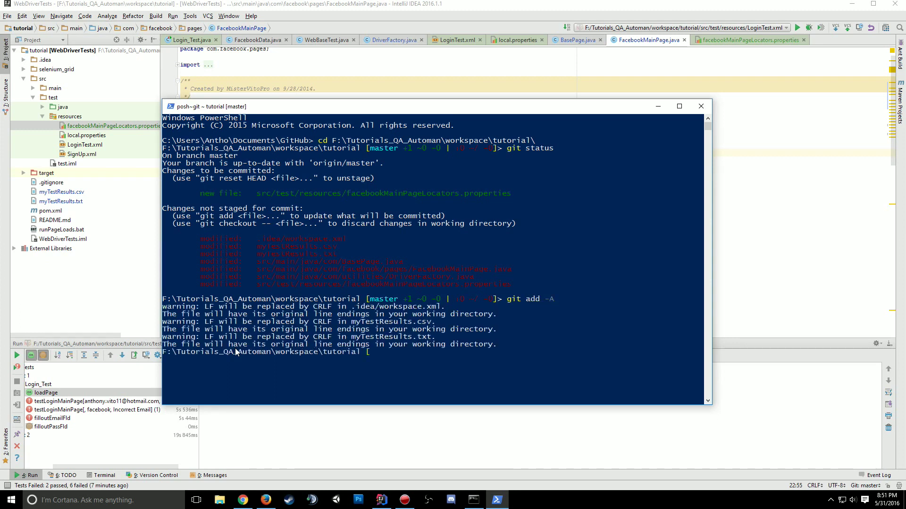
- Commit the changes using git commit -am with the message "properties for page objects", and push the commit to the remote
{"action": "type", "text": "git commit -am"}
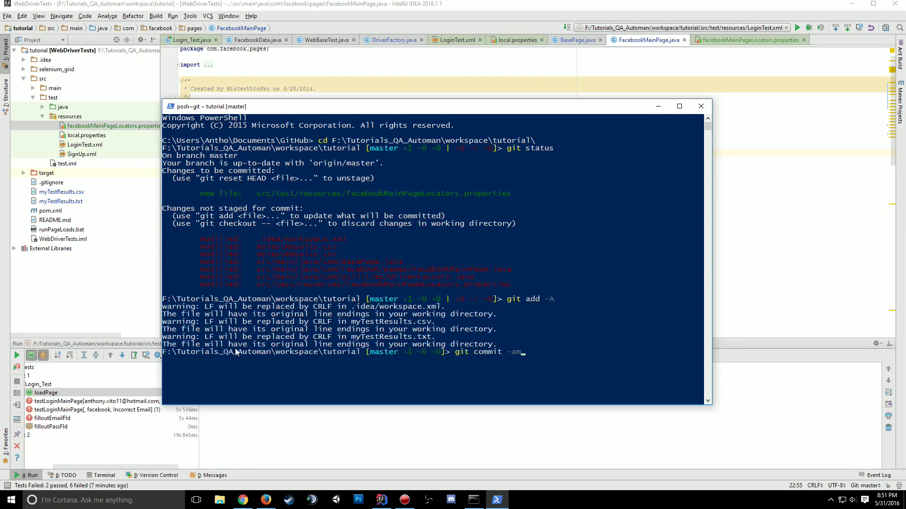
{"action": "type", "text": " \"properties for page objects\""}
{"action": "key", "text": "Return"}
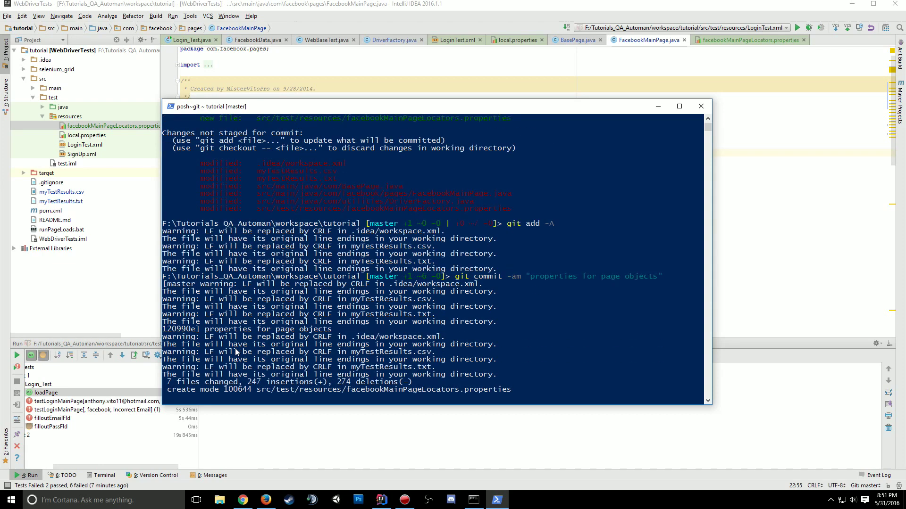
{"action": "type", "text": "git push"}
{"action": "key", "text": "Return"}
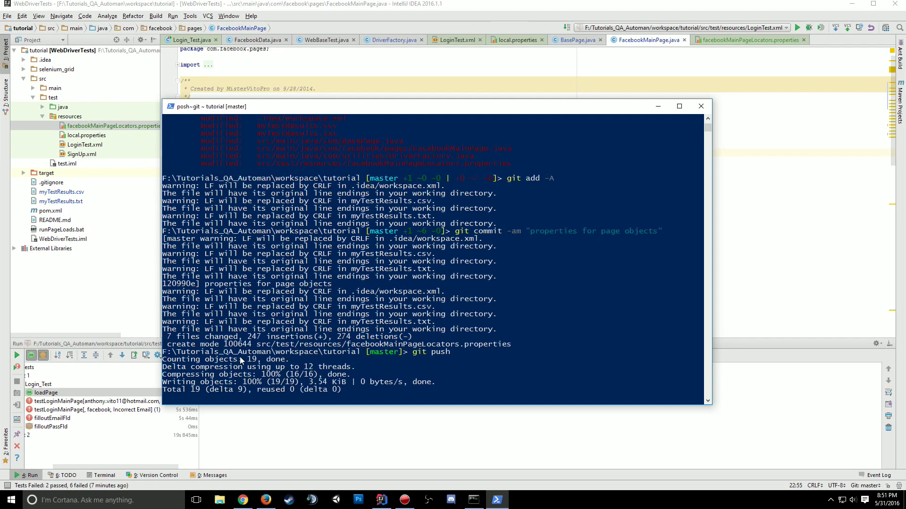
- Switch to the Jenkins web-integration-tests build parameters page in Firefox
{"action": "left_click", "coordinate": [381, 500]}
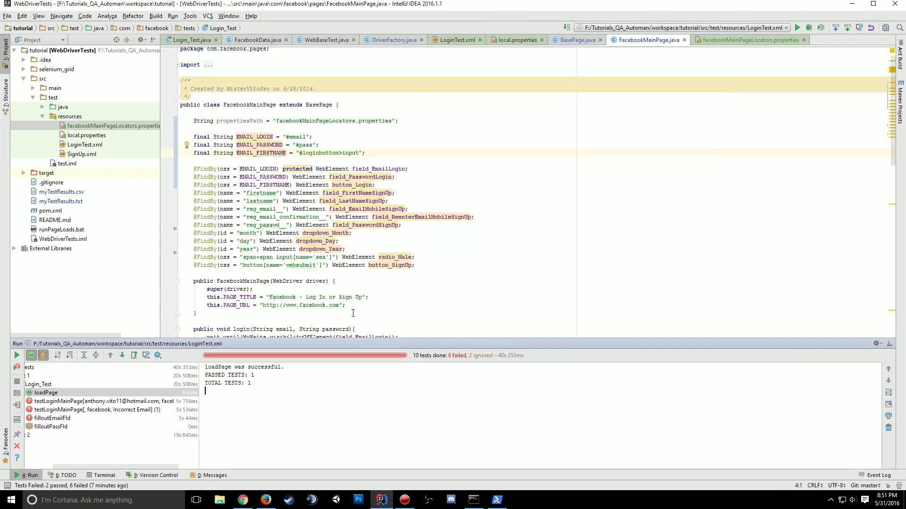
{"action": "mouse_move", "coordinate": [274, 499]}
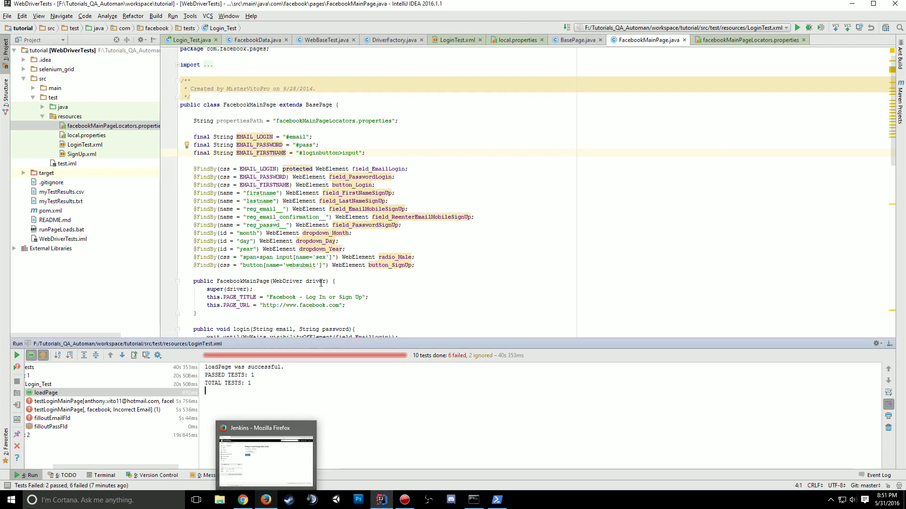
{"action": "left_click", "coordinate": [255, 478]}
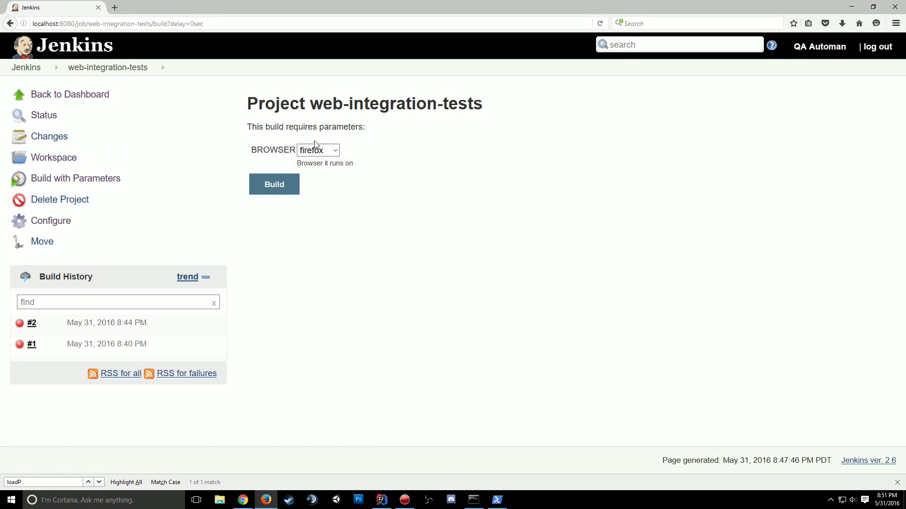
- Start the Jenkins build with BROWSER set to chrome, checking the BROWSER entry of local.properties in IntelliJ IDEA before launching it
{"action": "left_click", "coordinate": [321, 151]}
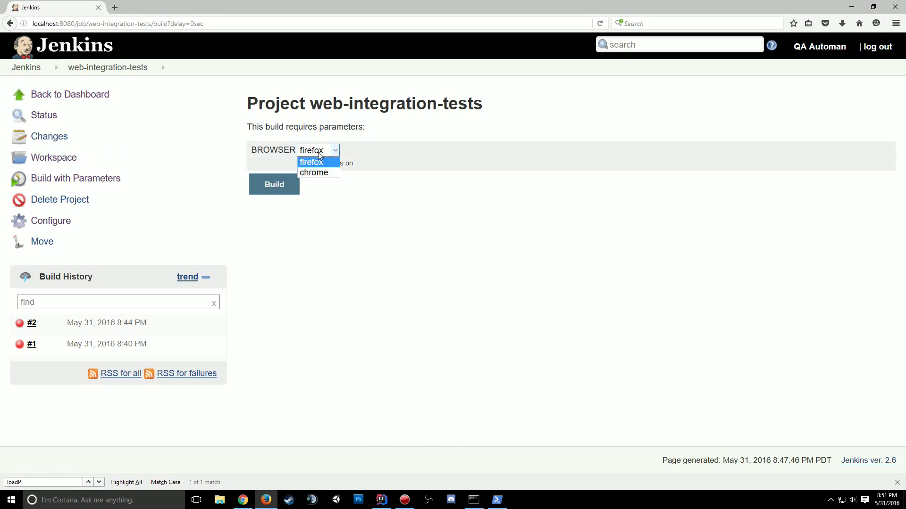
{"action": "left_click", "coordinate": [325, 174]}
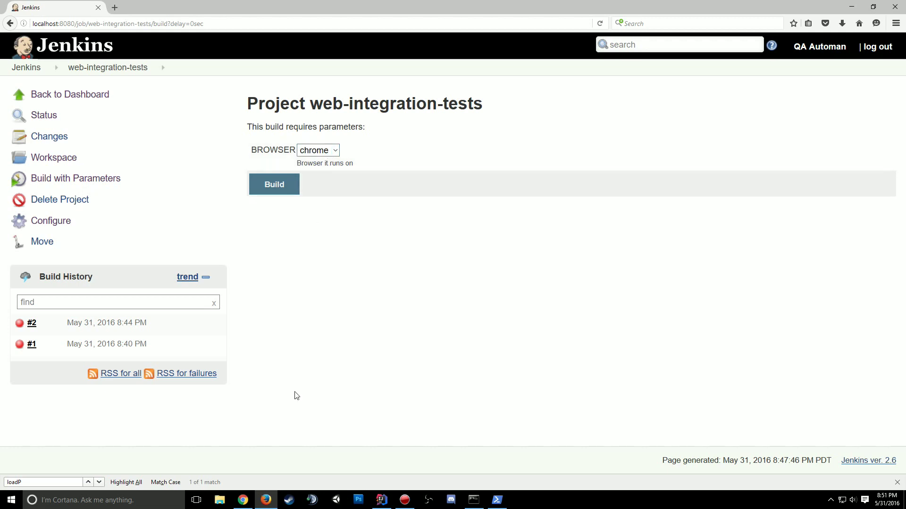
{"action": "left_click", "coordinate": [381, 500]}
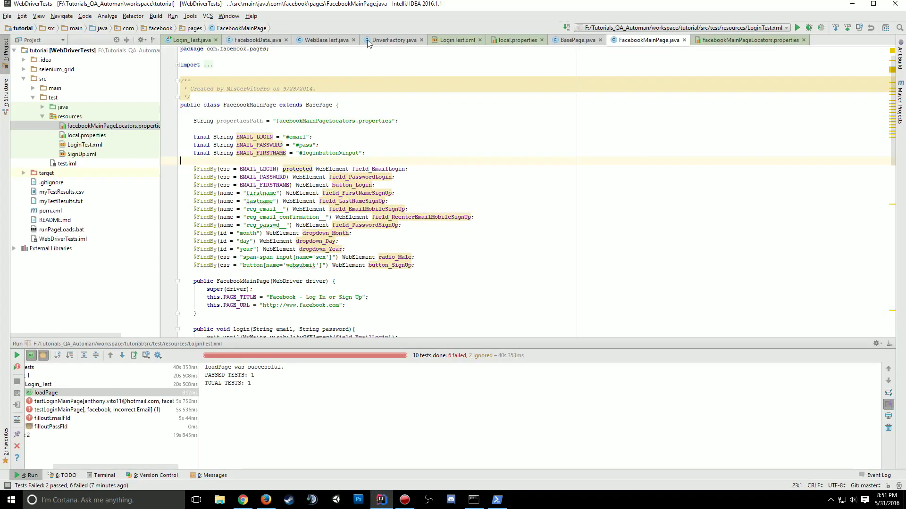
{"action": "left_click", "coordinate": [528, 40]}
{"action": "double_click", "coordinate": [222, 51]}
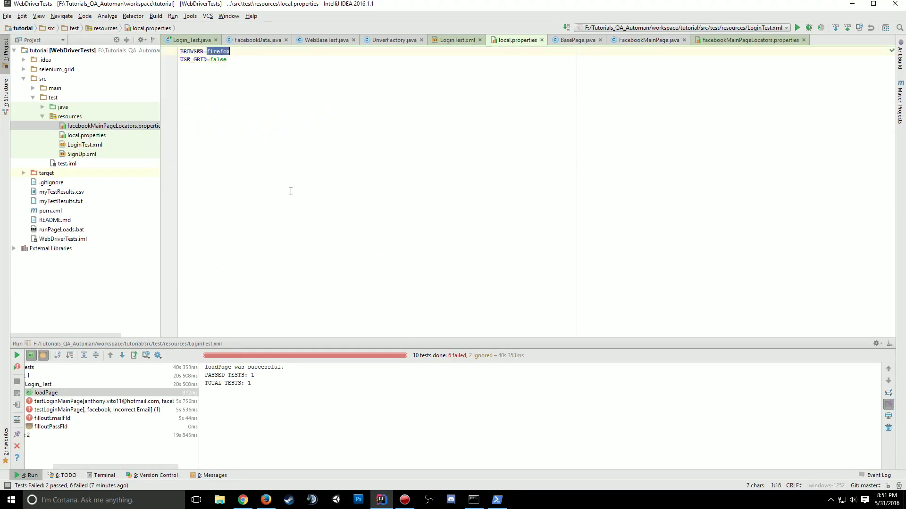
{"action": "left_click", "coordinate": [266, 500]}
{"action": "left_click", "coordinate": [291, 185]}
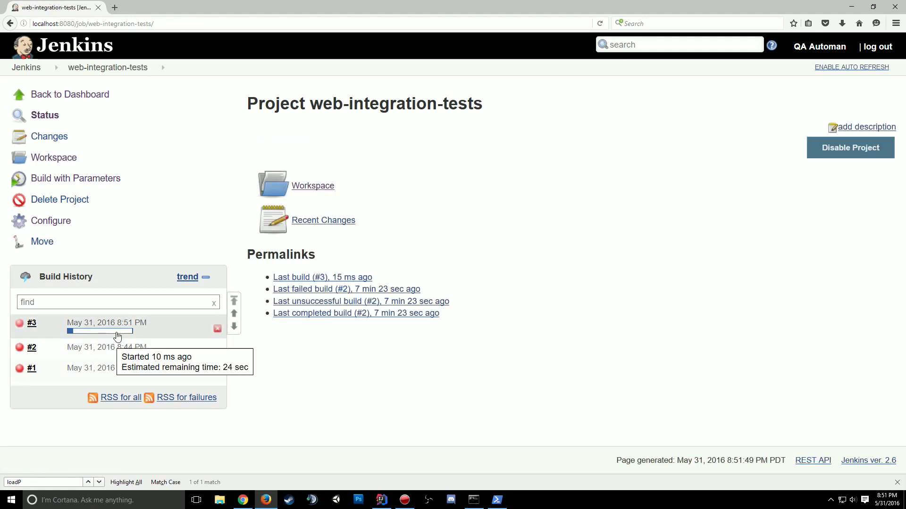
- Open the running build's console output, examine its test results and errors, and return to the web-integration-tests project page
{"action": "left_click", "coordinate": [117, 332]}
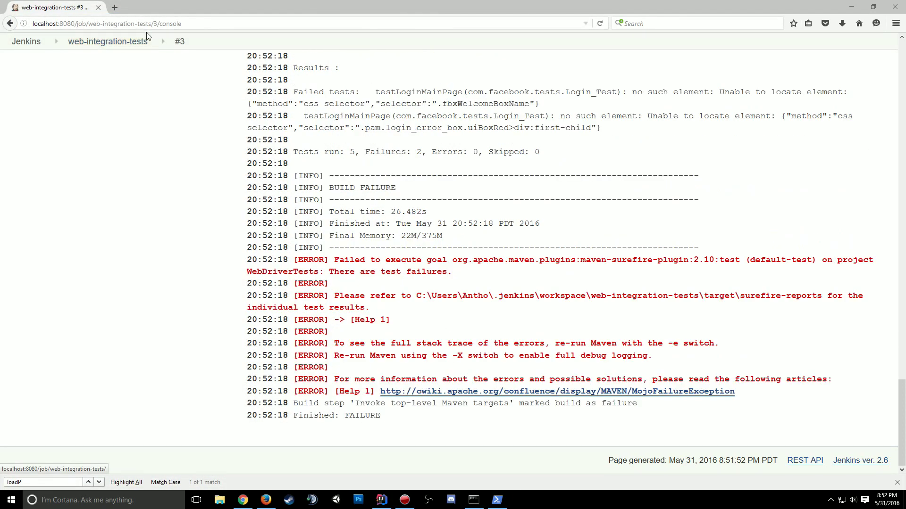
{"action": "left_click", "coordinate": [99, 25]}
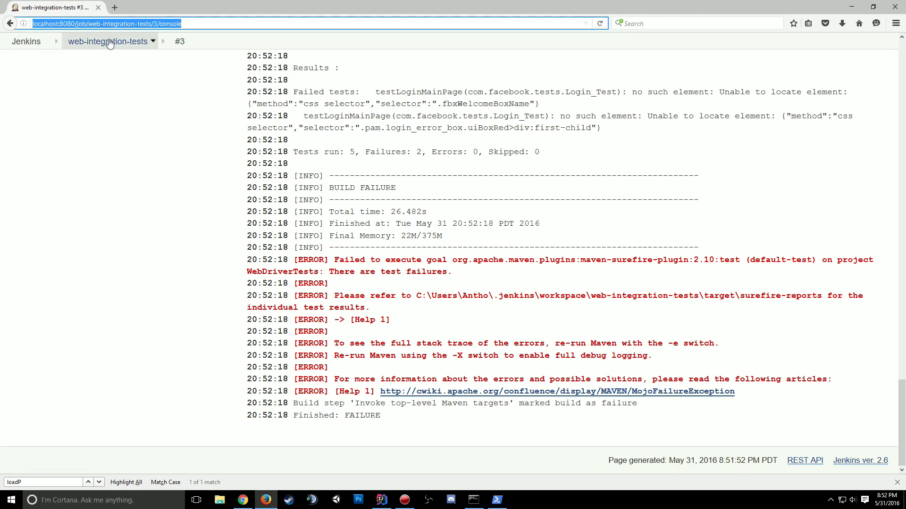
{"action": "scroll", "coordinate": [275, 132], "scroll_direction": "up", "scroll_amount": 3}
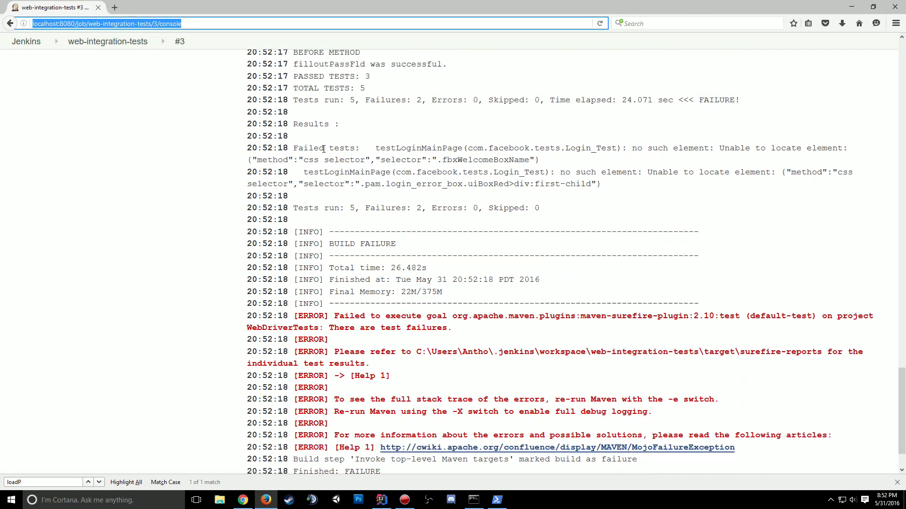
{"action": "left_click", "coordinate": [124, 40]}
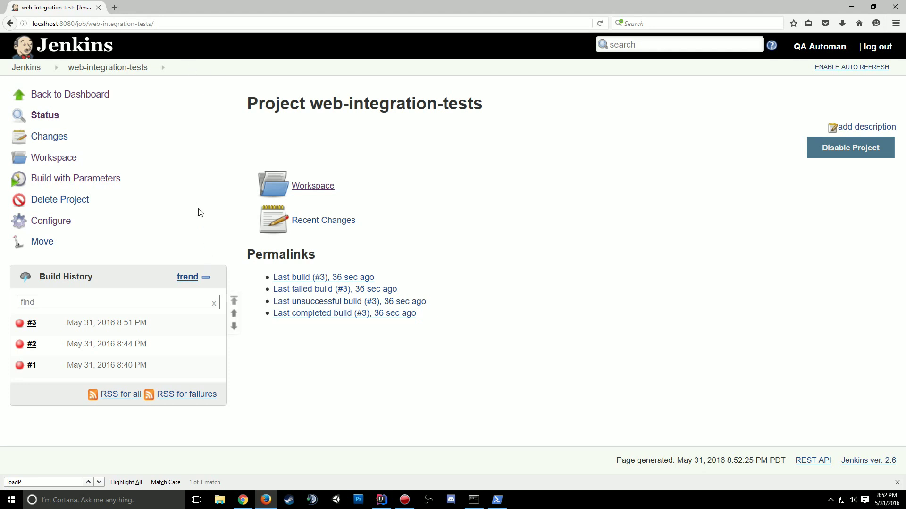
{"action": "left_click", "coordinate": [404, 500]}
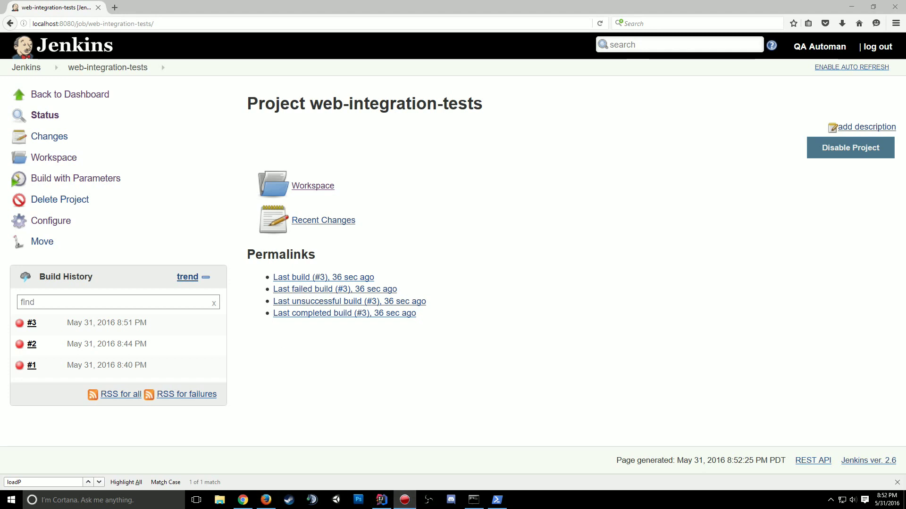